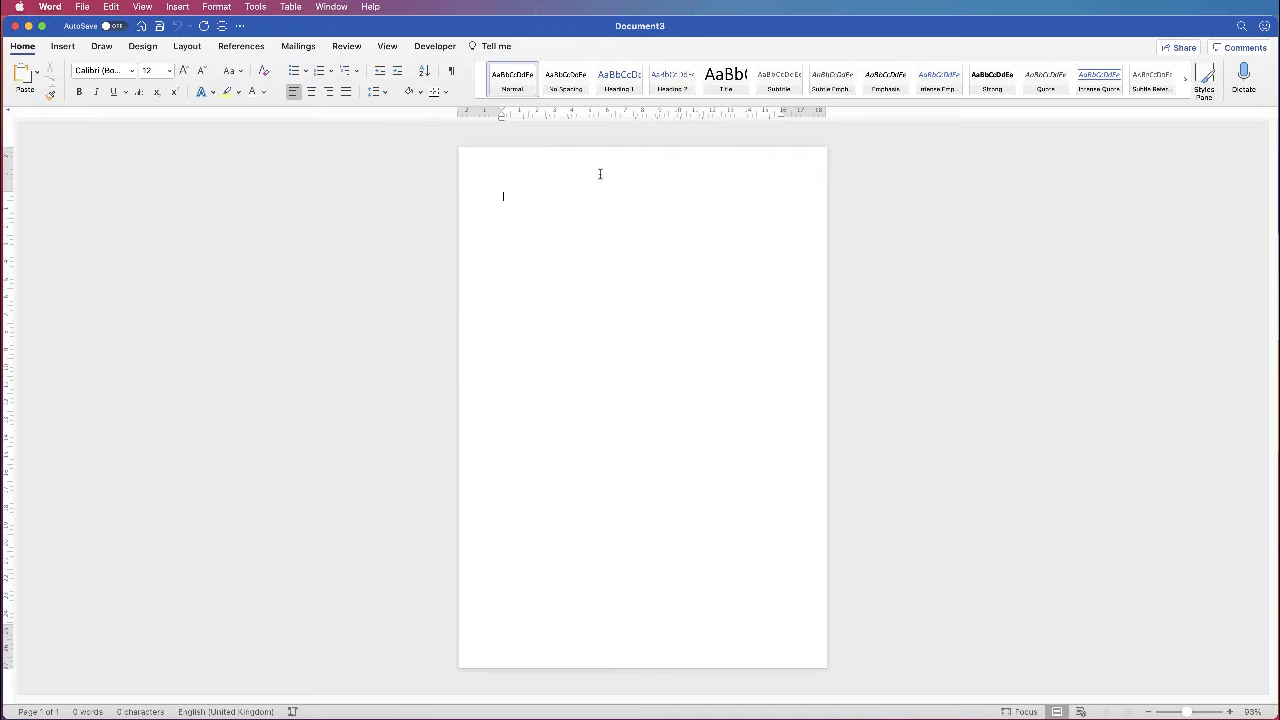
Step: Open the page header for editing and draw a rectangle shape just below the header area, near the page's left edge
double_click(528, 166)
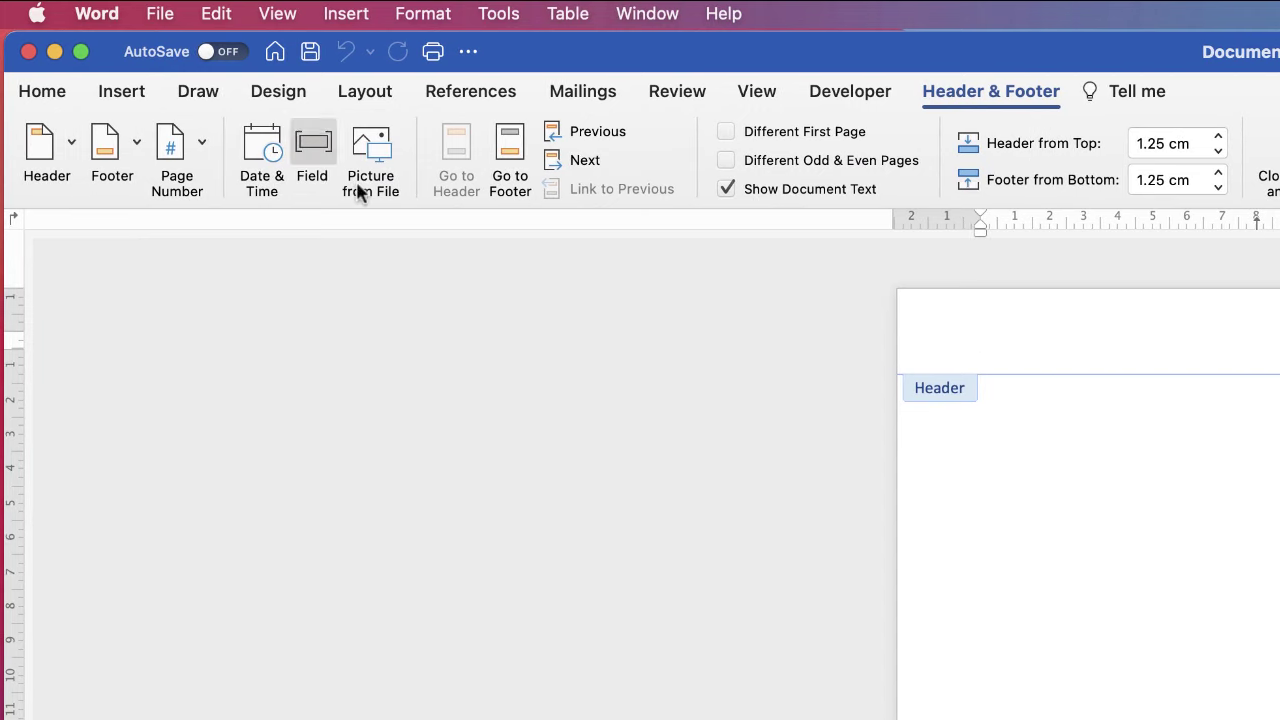
left_click(131, 97)
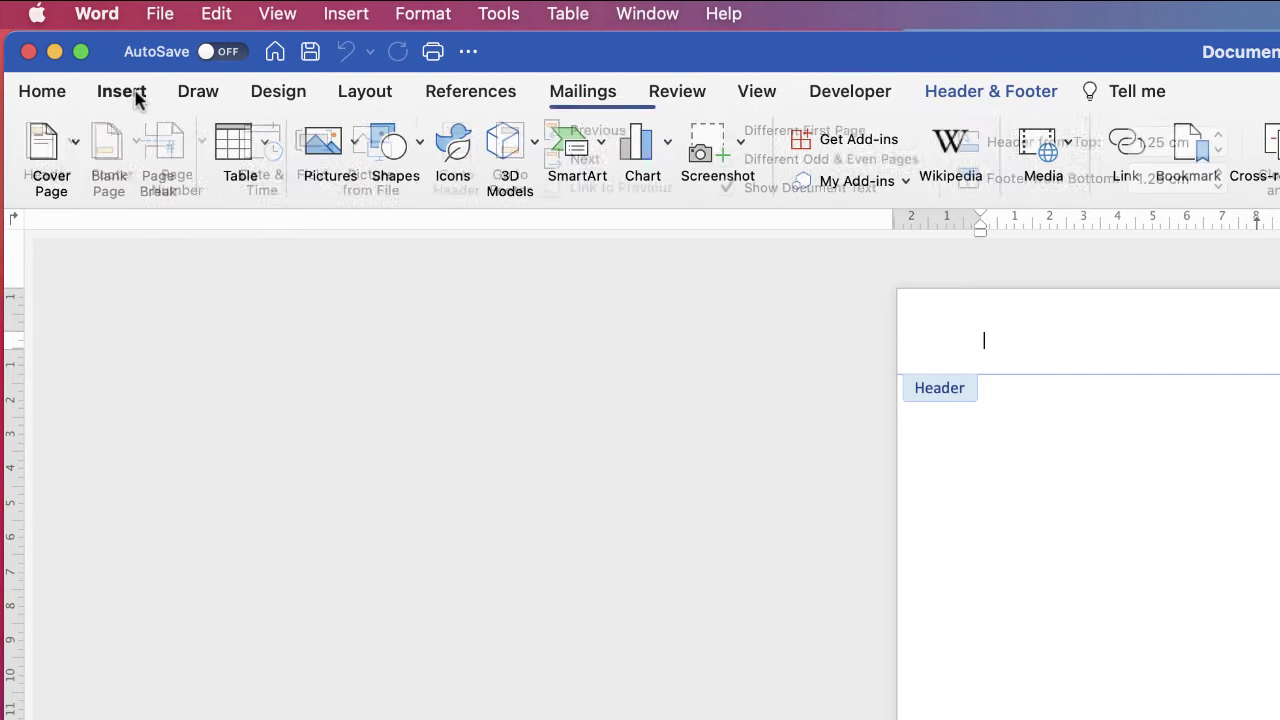
left_click(415, 145)
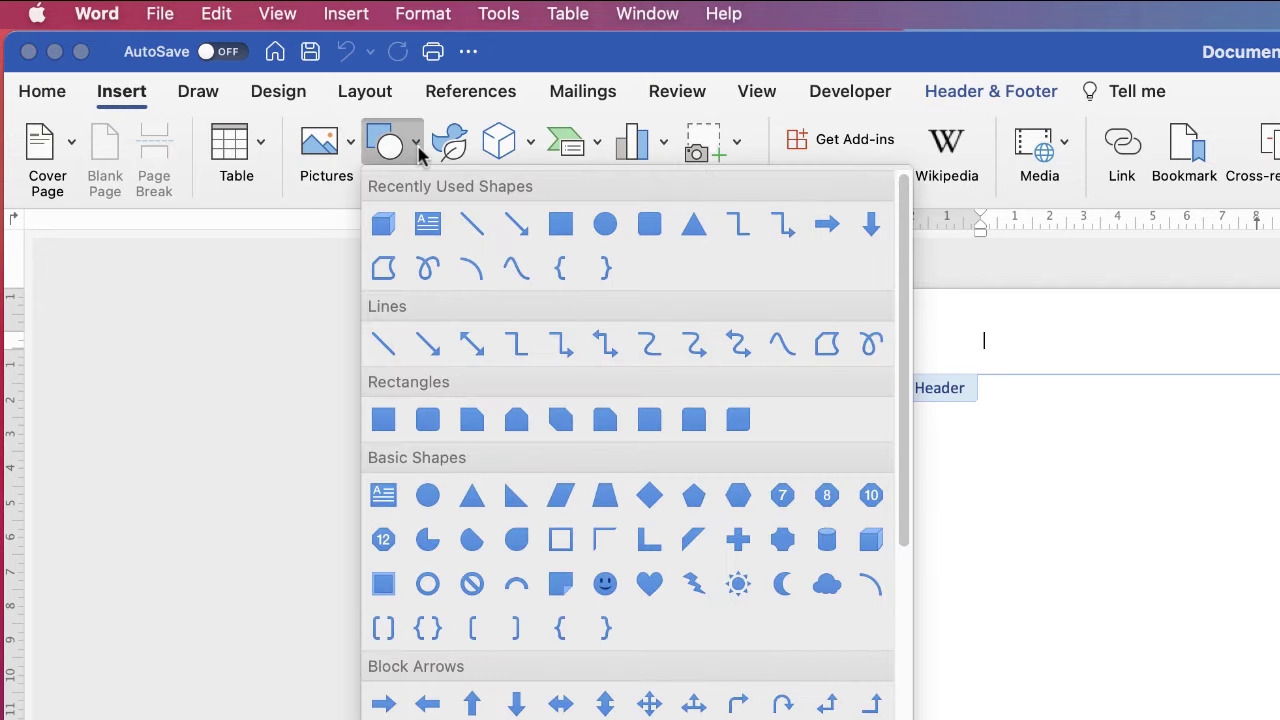
left_click(561, 226)
left_click_drag(369, 205, 503, 317)
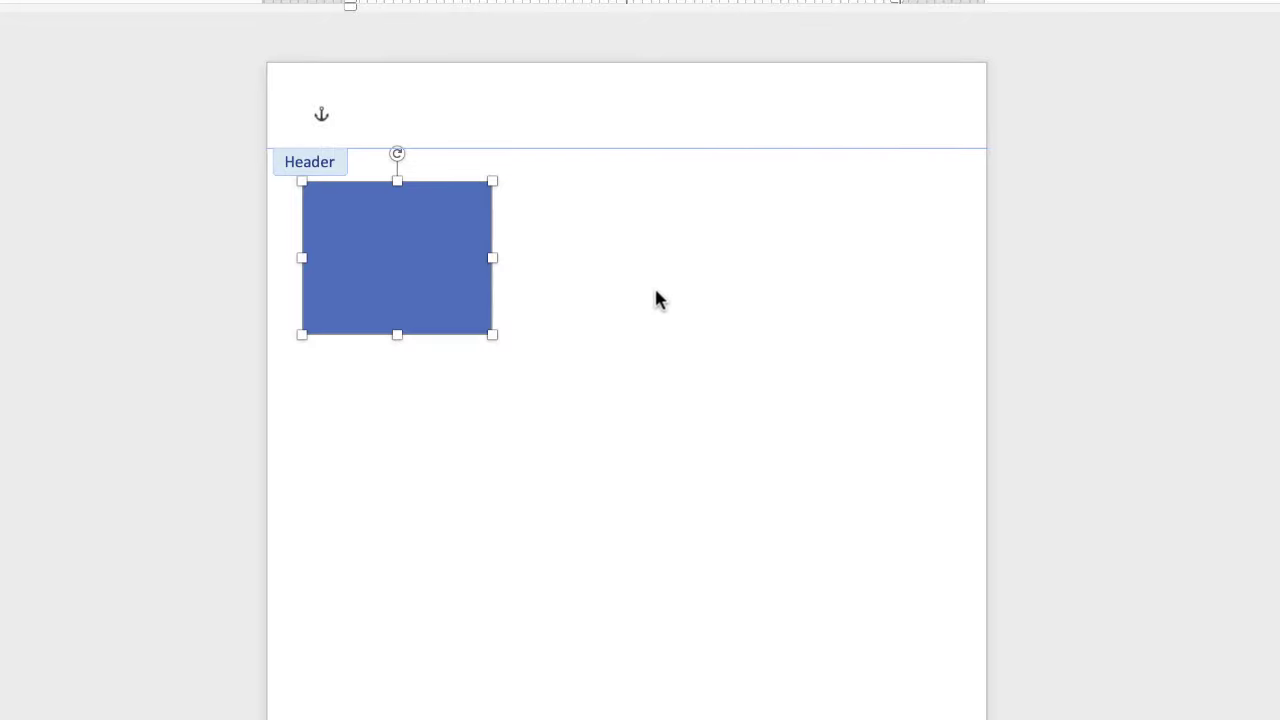
Step: Leave header editing and insert a page break to add a second page
double_click(718, 418)
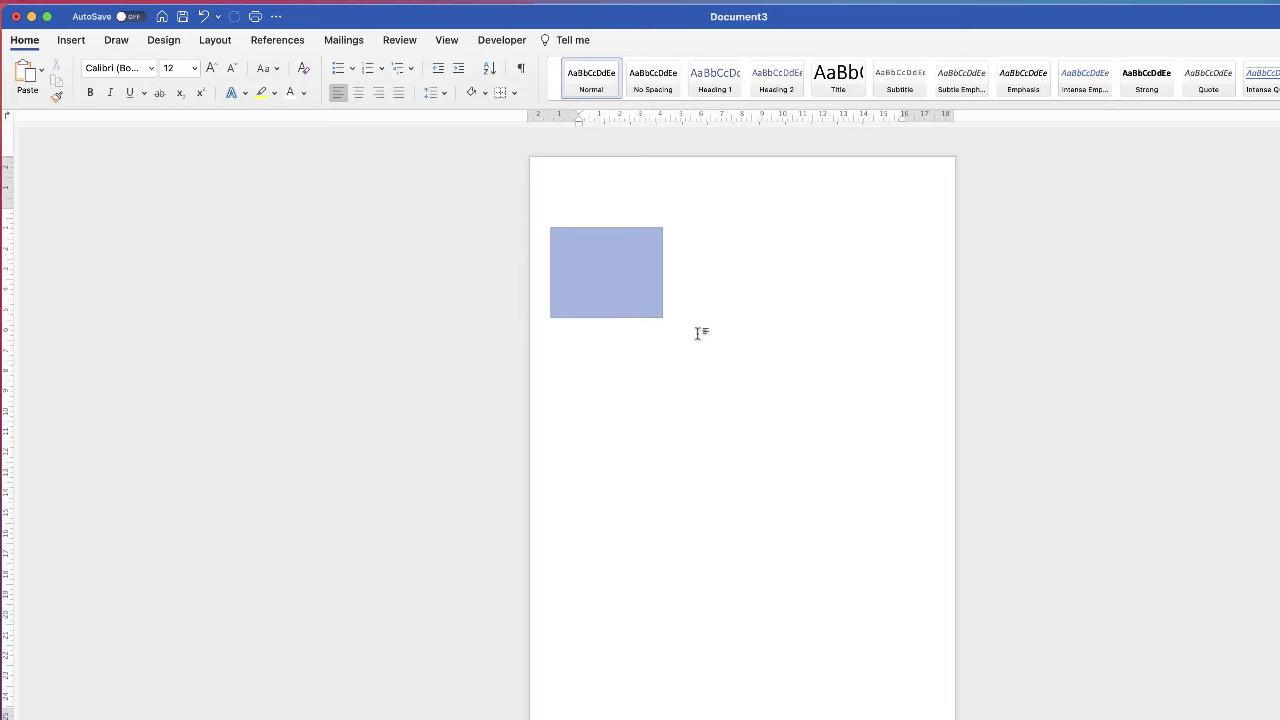
left_click(77, 42)
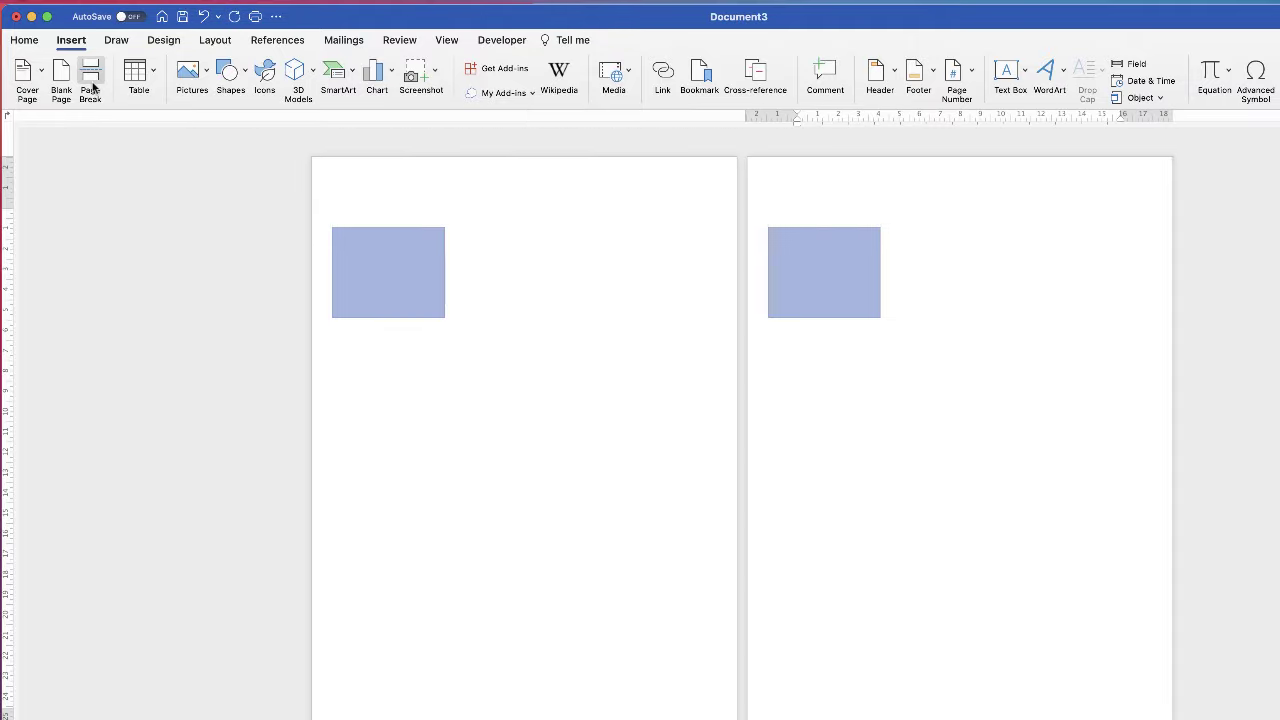
left_click(89, 75)
Step: Reopen the first page's header, move the blue rectangle up so it overlaps the header area, and delete it
double_click(515, 184)
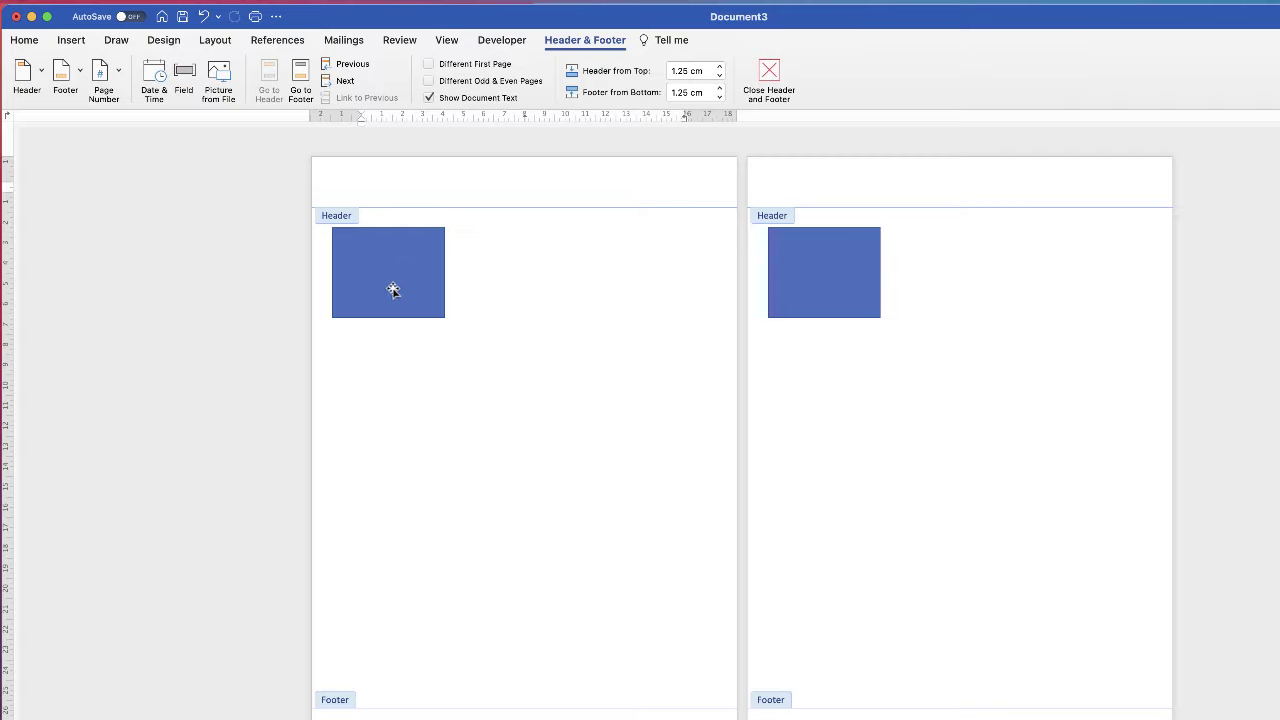
mouse_move(385, 280)
left_mouse_down()
mouse_move(429, 284)
mouse_move(557, 346)
mouse_move(417, 457)
mouse_move(583, 553)
mouse_move(640, 640)
mouse_move(634, 666)
mouse_move(463, 509)
mouse_move(528, 476)
mouse_move(496, 336)
mouse_move(376, 281)
left_mouse_up()
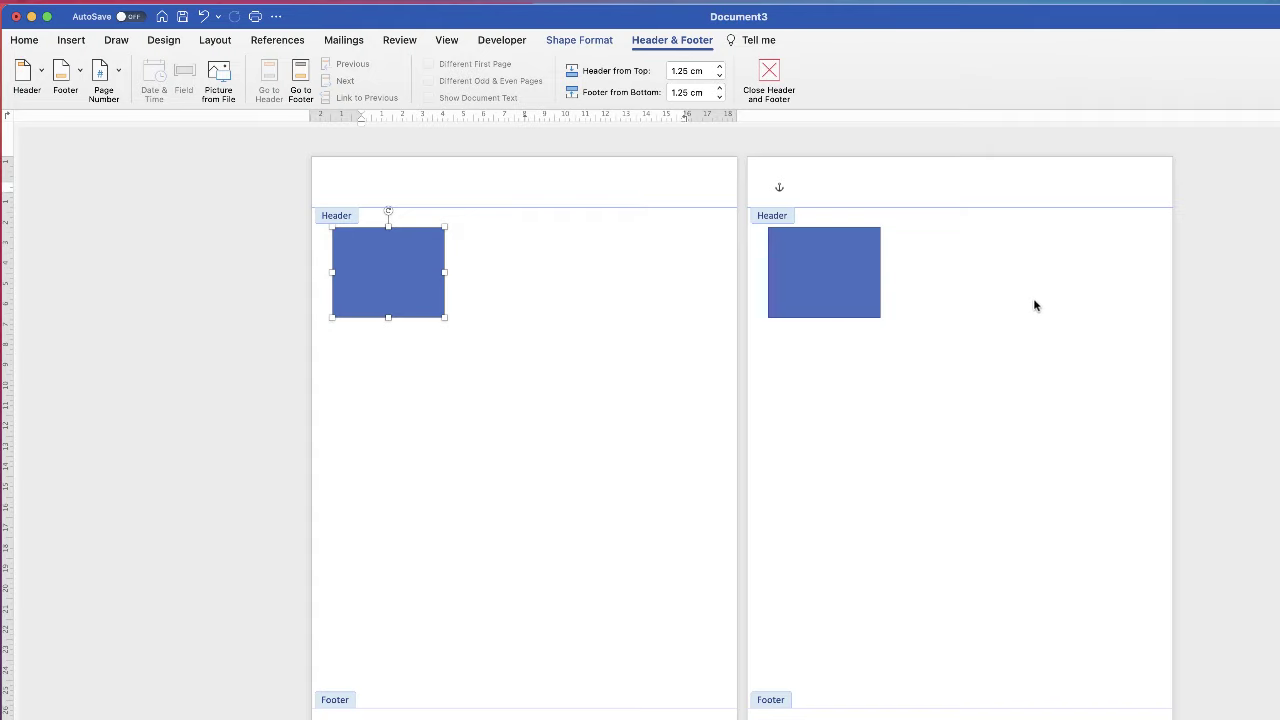
left_click_drag(399, 292, 391, 263)
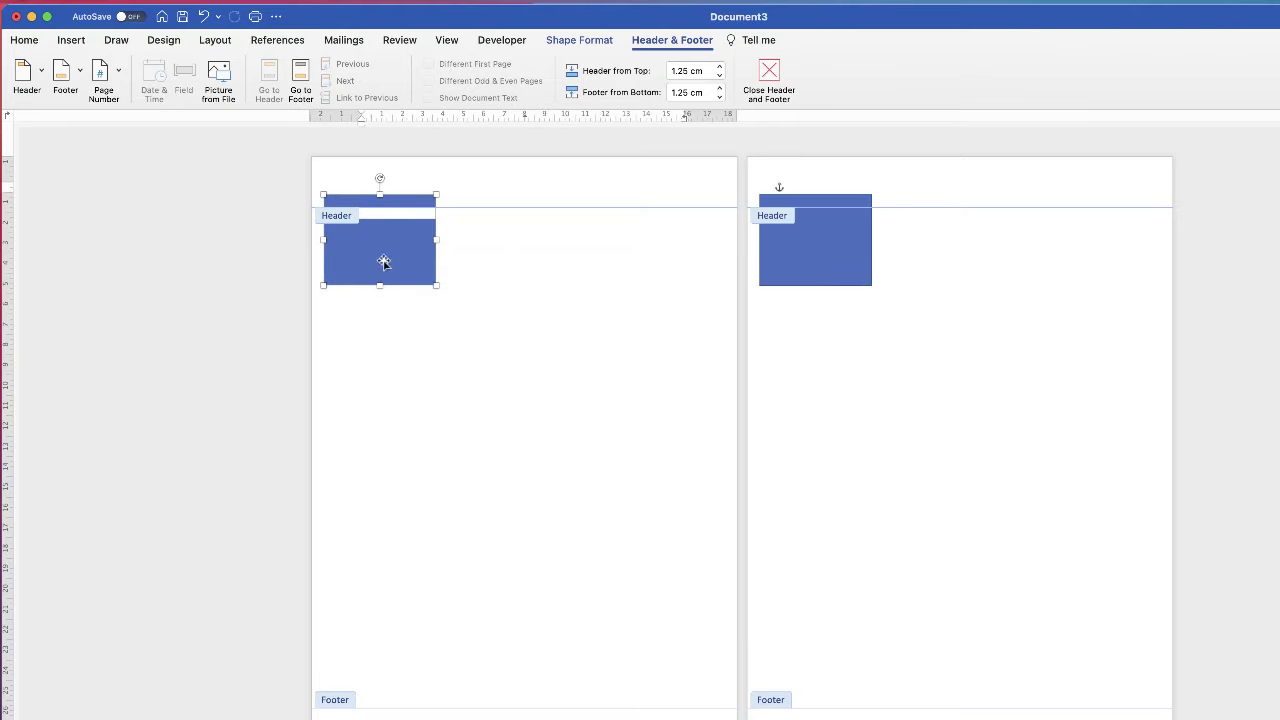
mouse_move(380, 261)
left_mouse_down()
mouse_move(382, 288)
mouse_move(406, 288)
mouse_move(382, 242)
left_mouse_up()
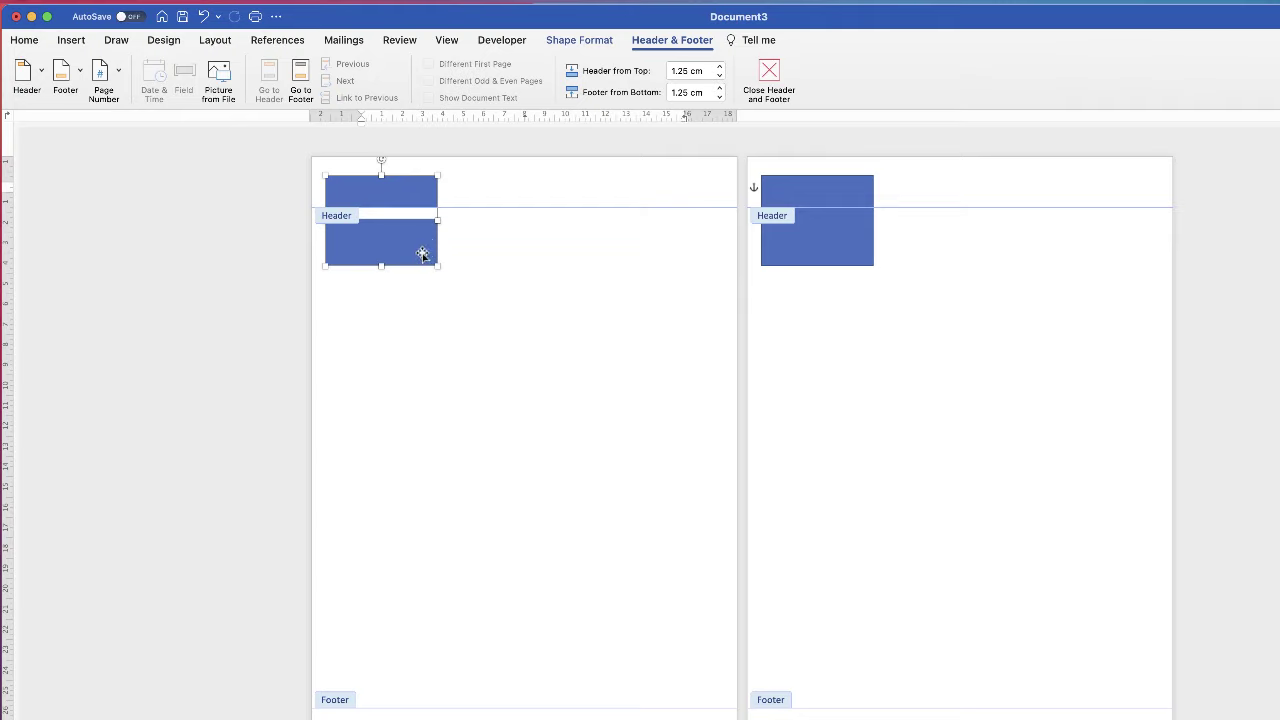
key("BackSpace")
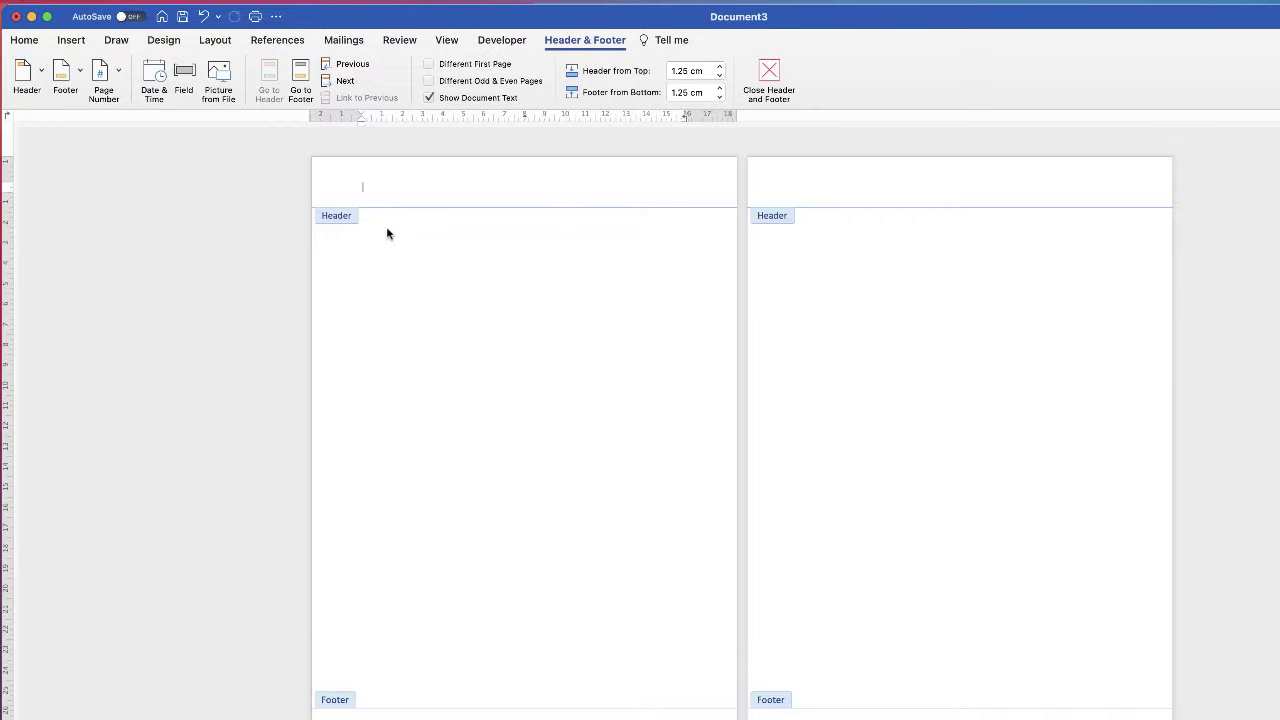
Step: Insert the picture file Circle Logo.png into the header
left_click(81, 46)
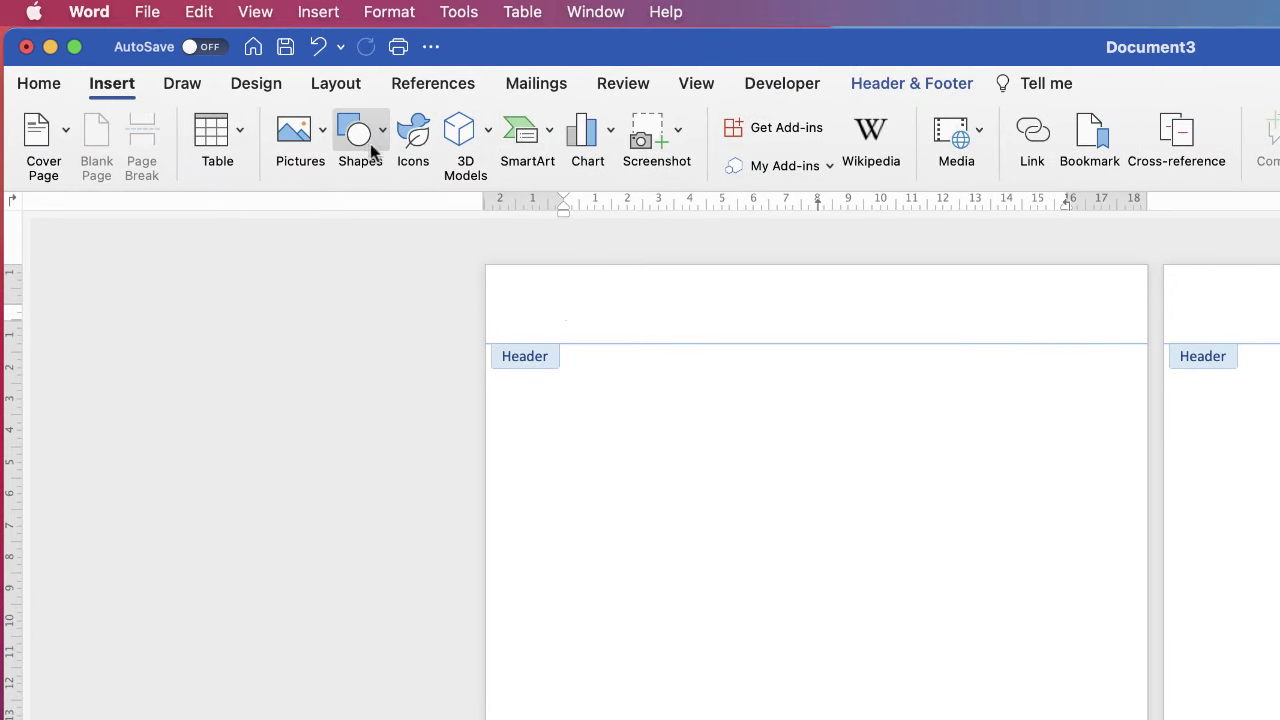
left_click(322, 132)
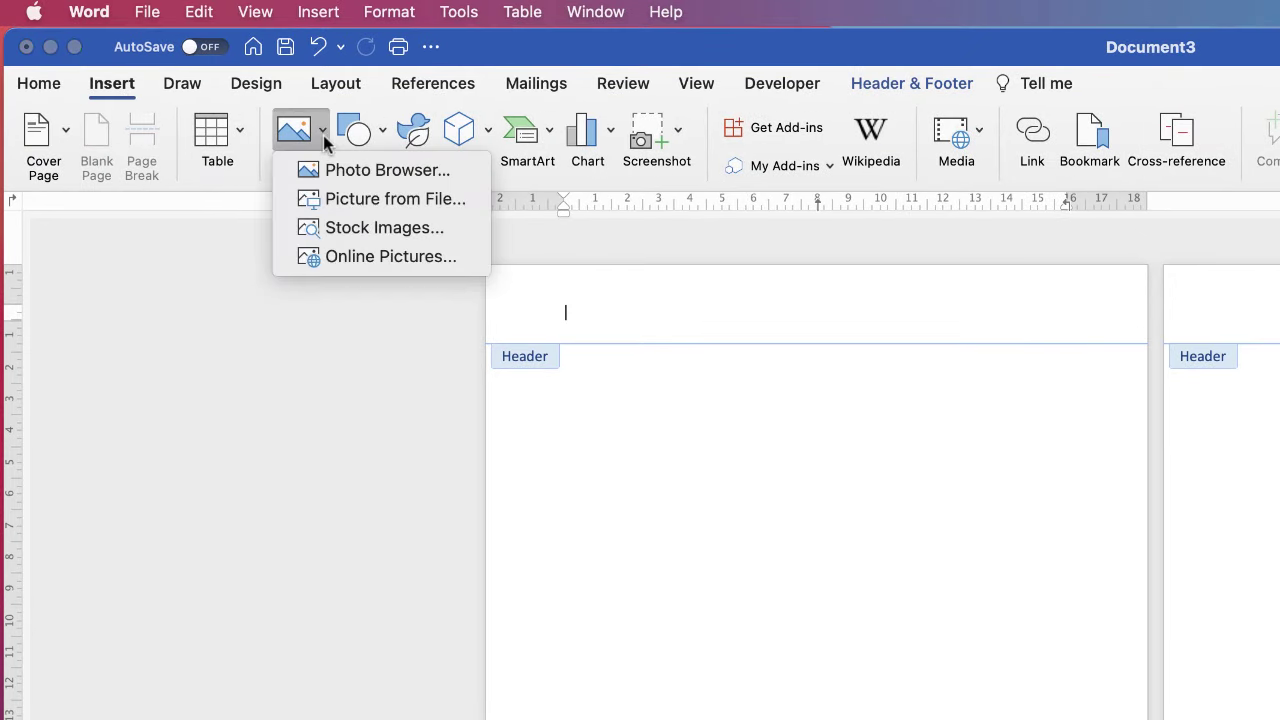
left_click(344, 200)
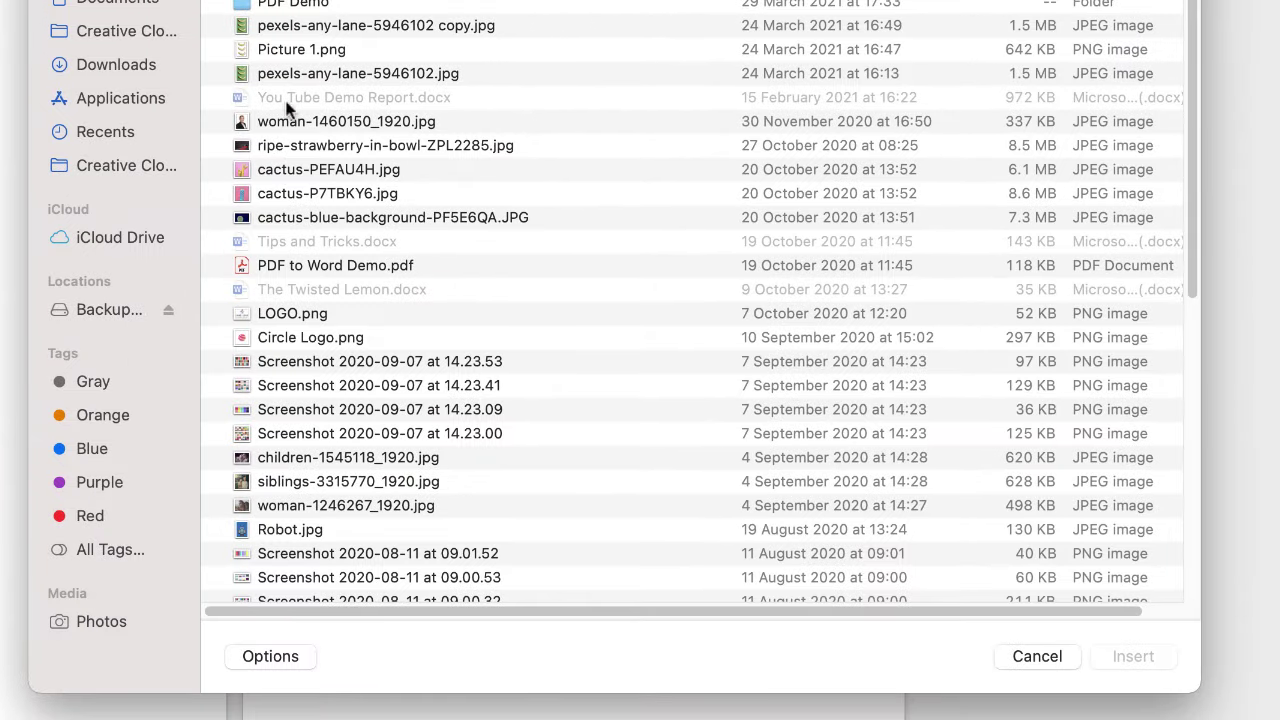
left_click(328, 340)
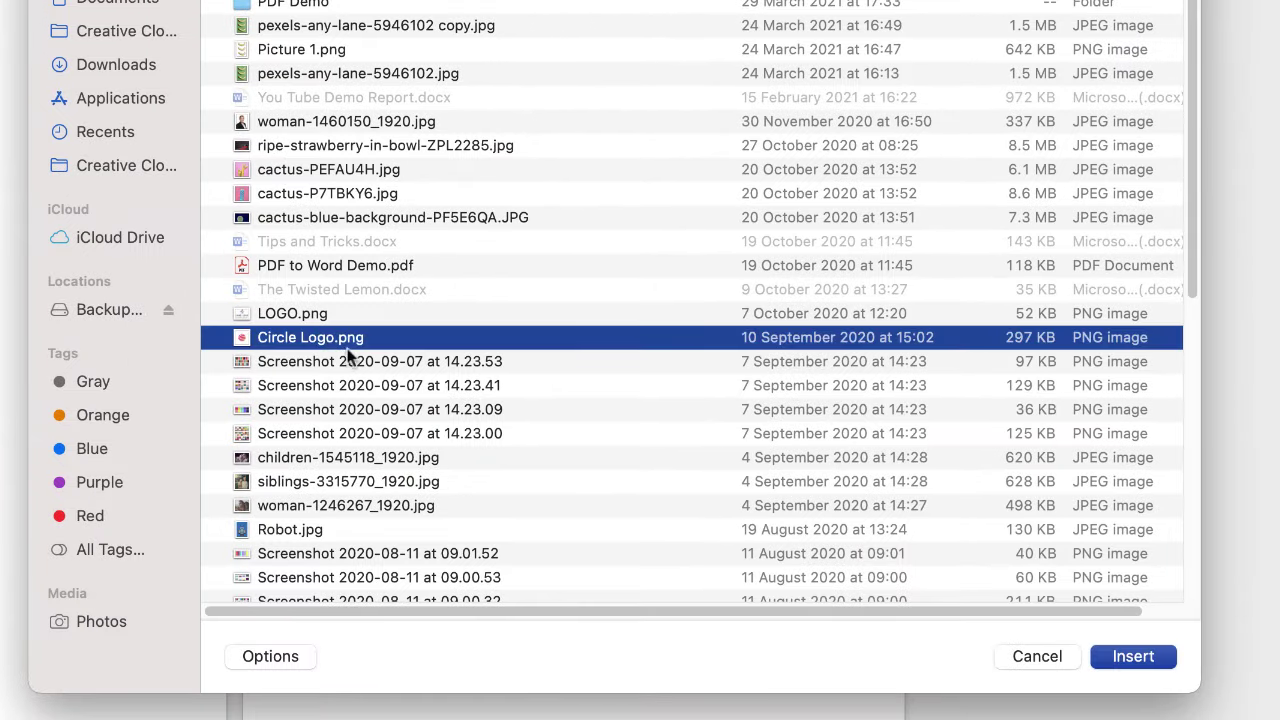
left_click(1153, 666)
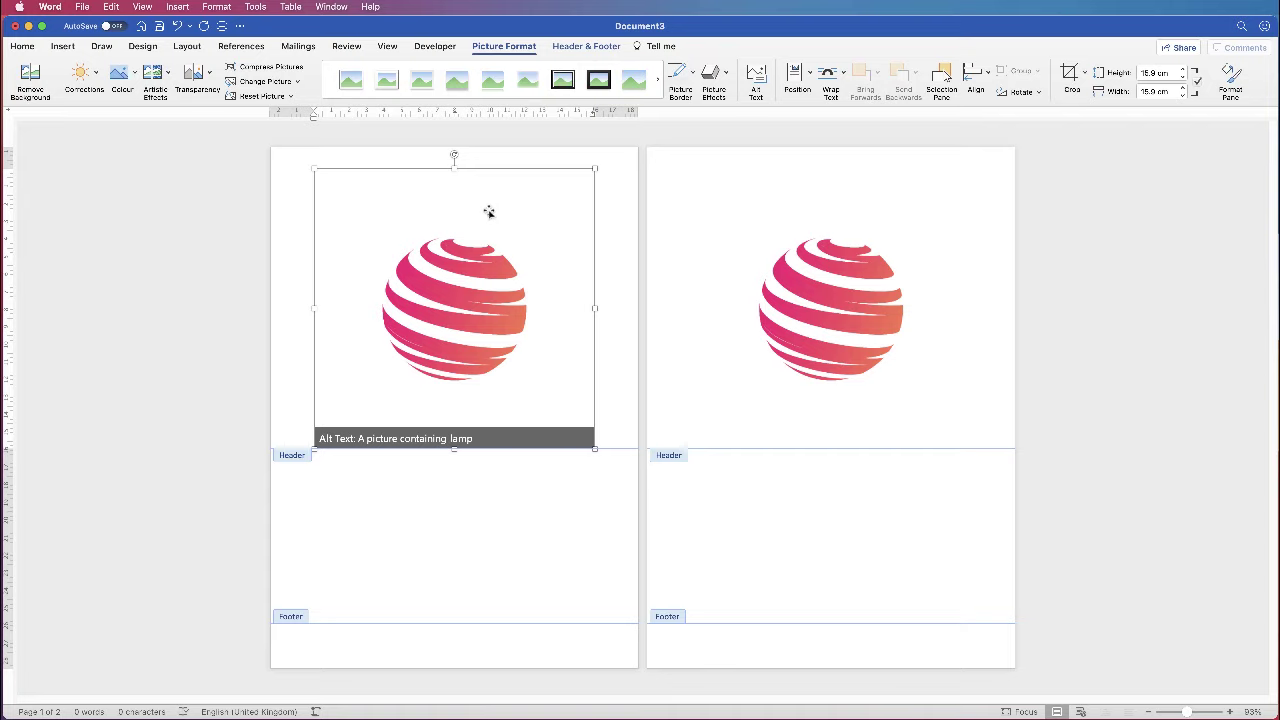
Step: Set the logo's text wrapping to In Front of Text and shrink it to a small logo near the page's upper left
right_click(461, 290)
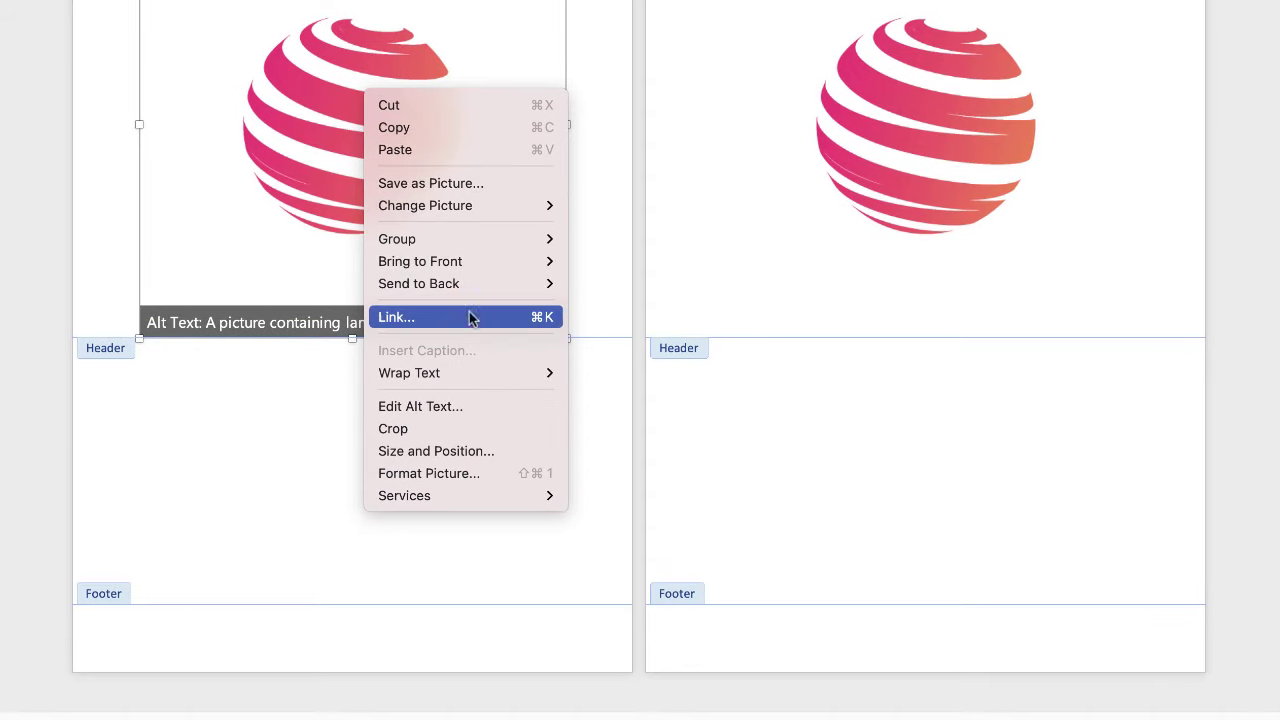
mouse_move(481, 373)
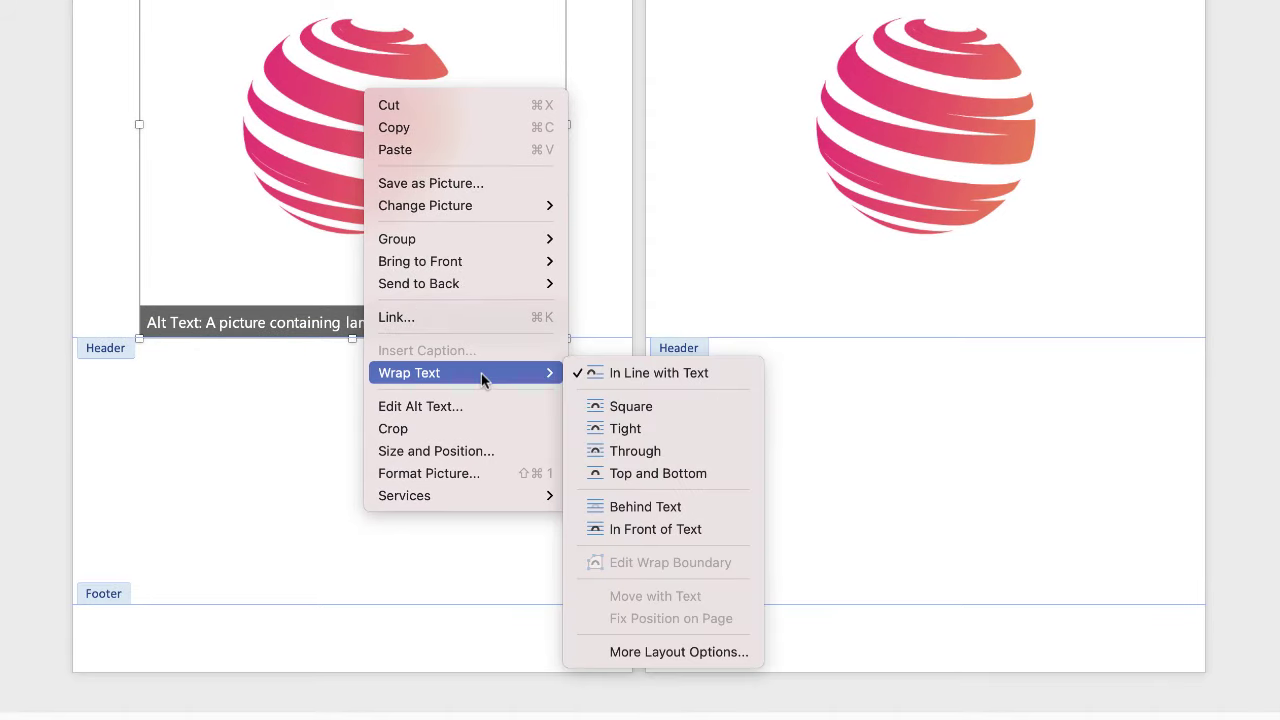
left_click(643, 529)
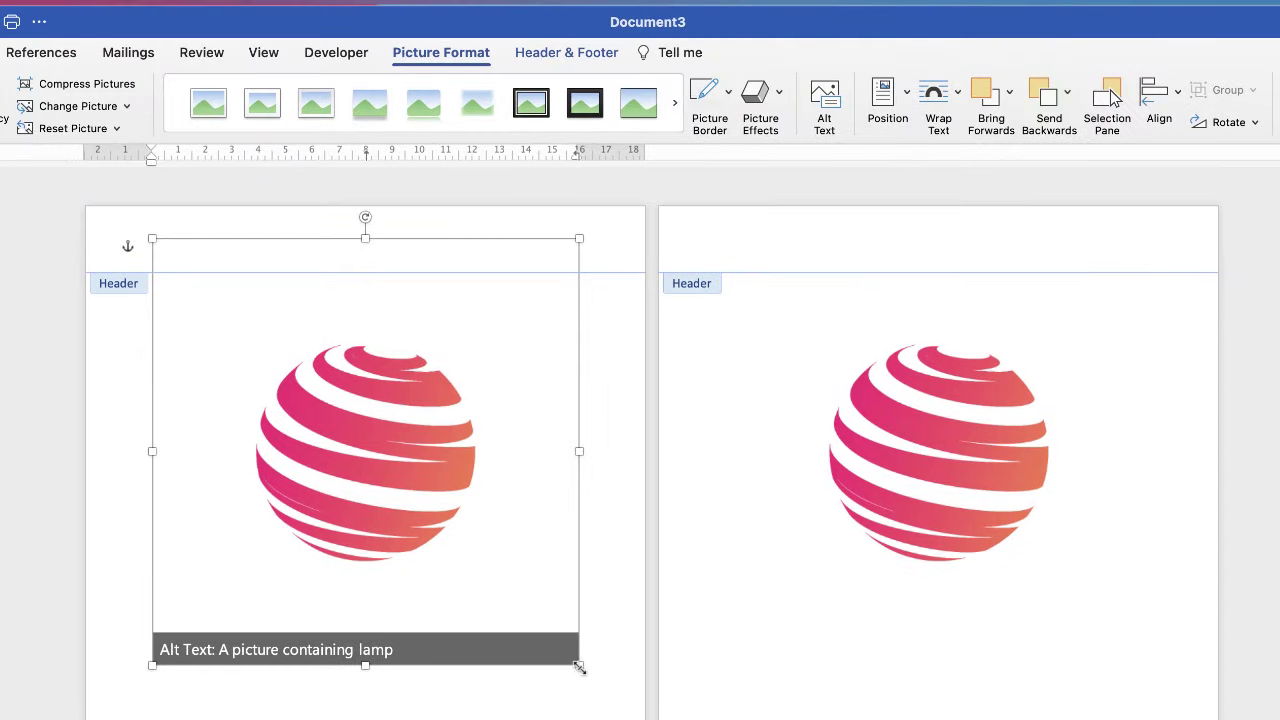
left_click_drag(580, 668, 219, 373)
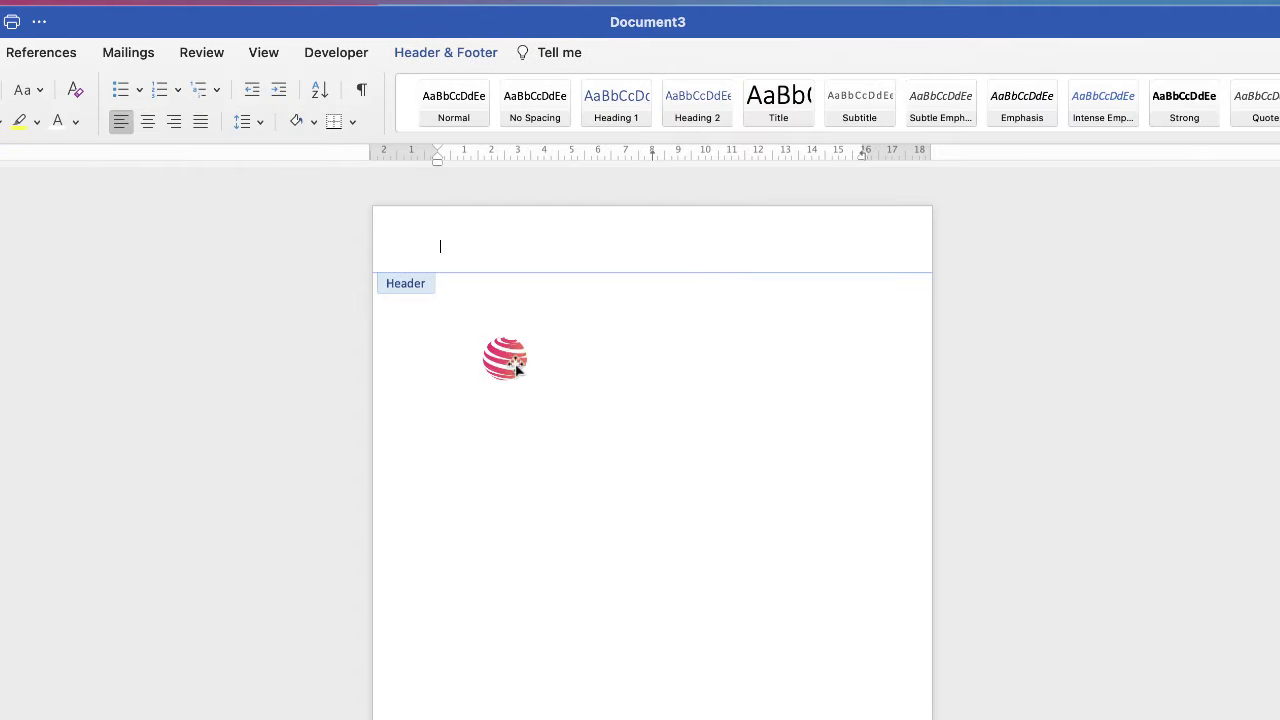
left_click(778, 392)
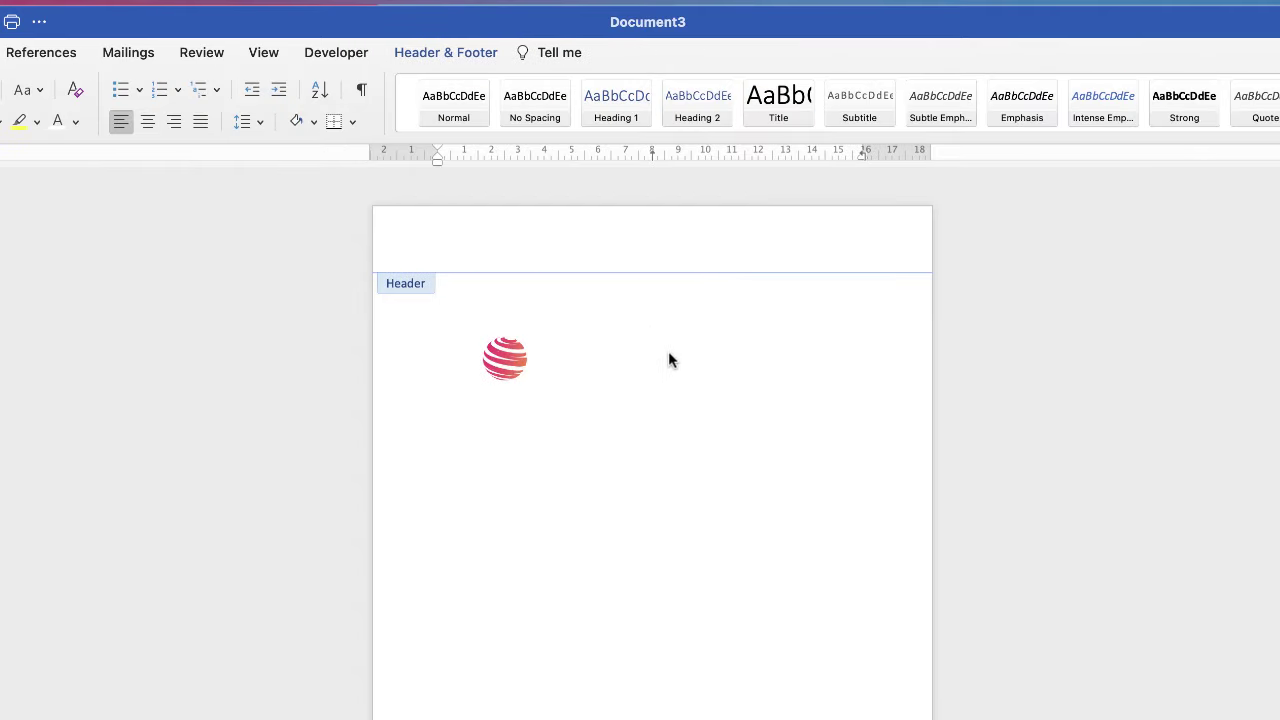
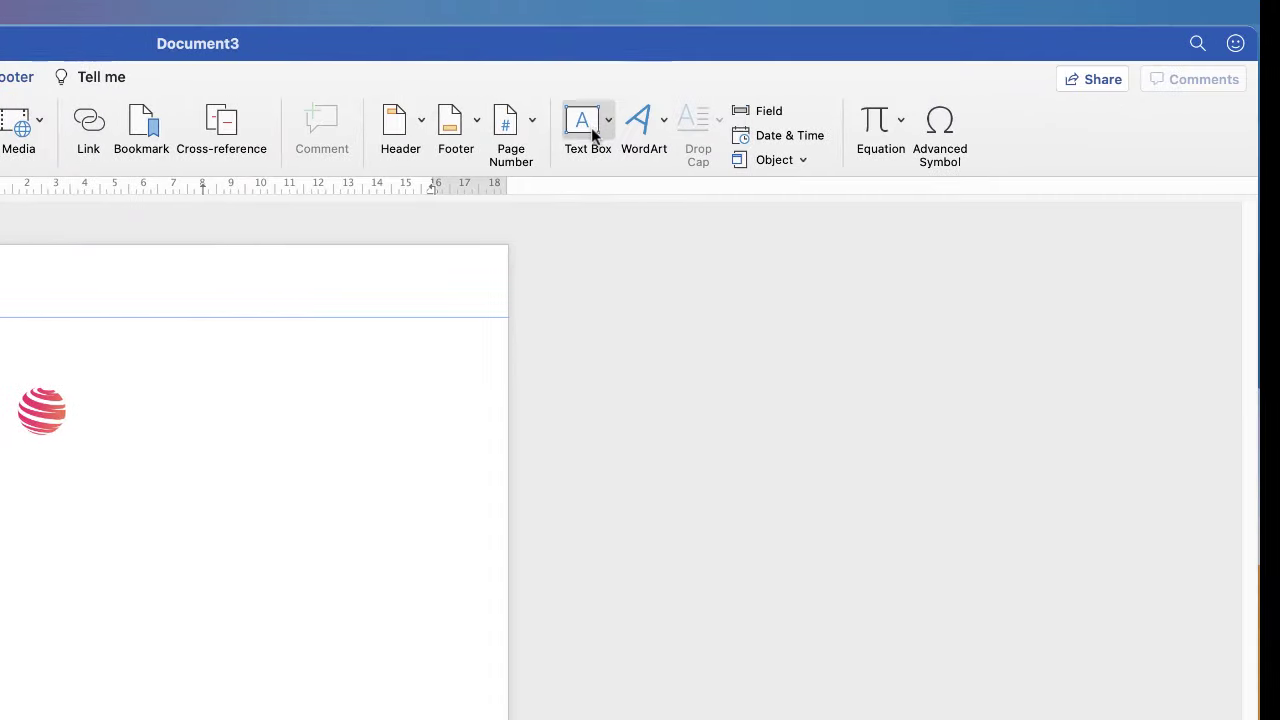
Step: Draw a horizontal text box directly to the right of the logo and enter HEADLINE and COMPANY on two lines
left_click(609, 124)
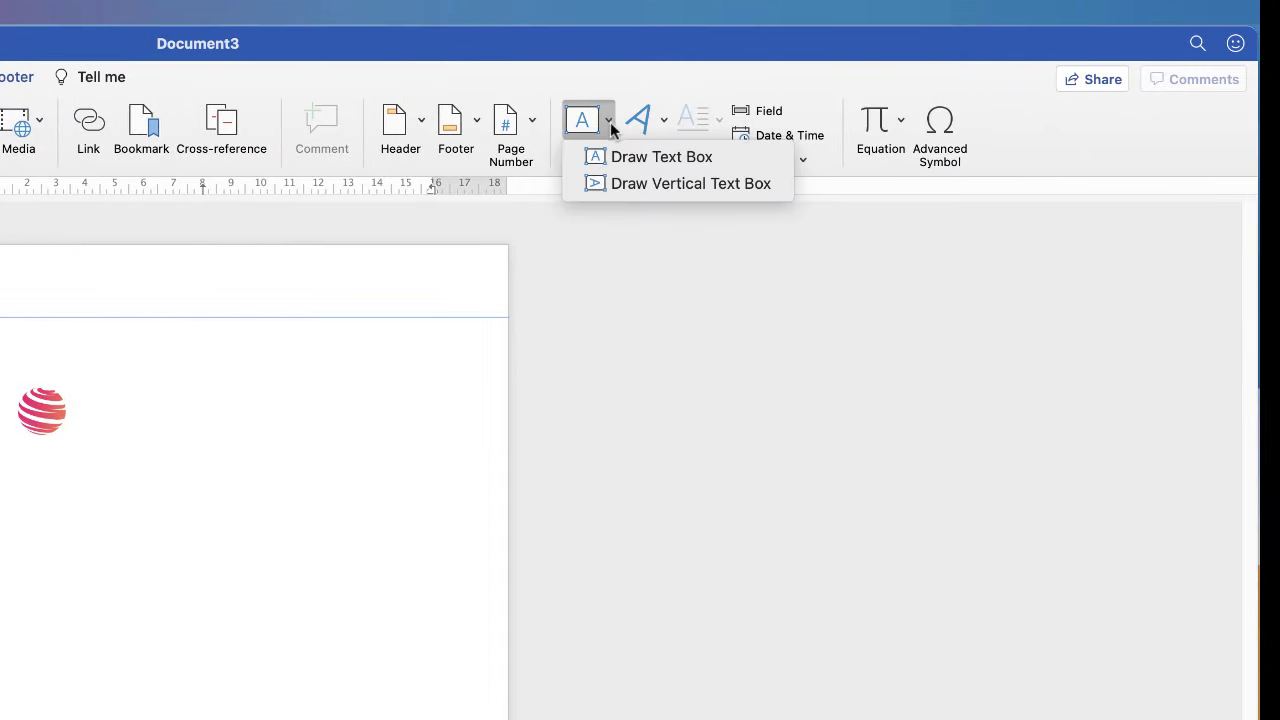
left_click(660, 158)
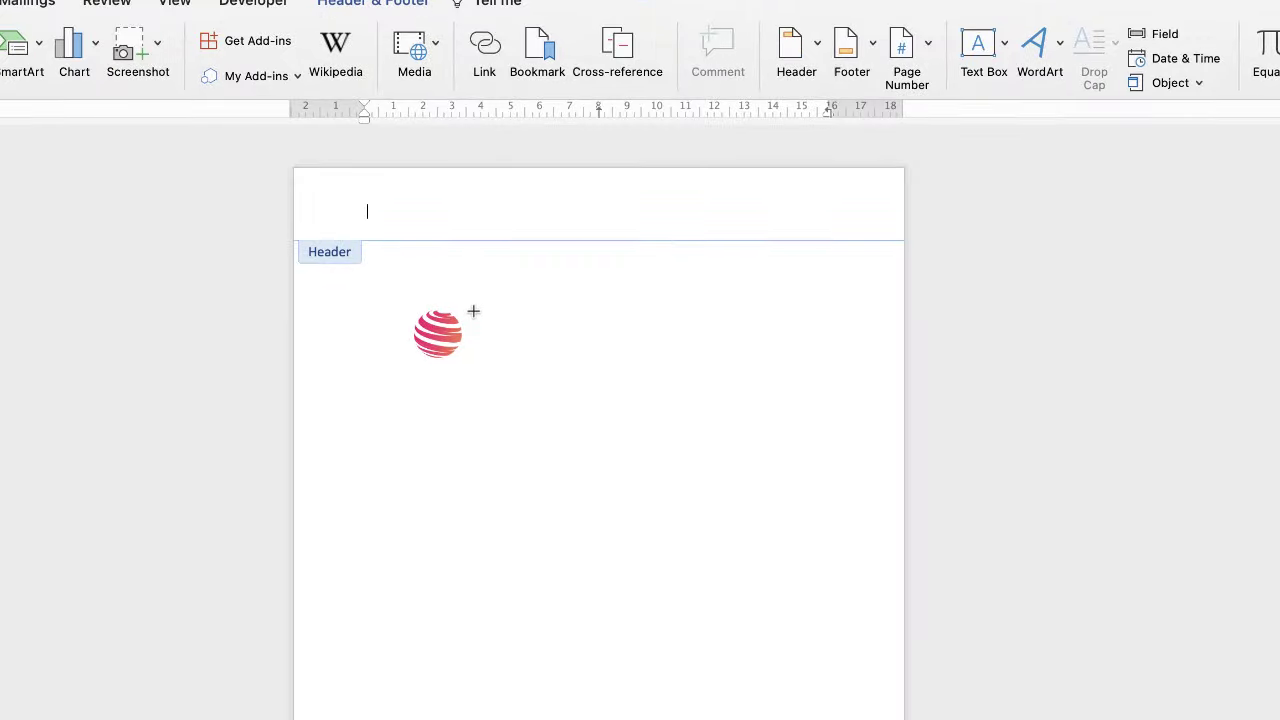
mouse_move(471, 315)
left_mouse_down()
mouse_move(489, 358)
mouse_move(657, 362)
left_mouse_up()
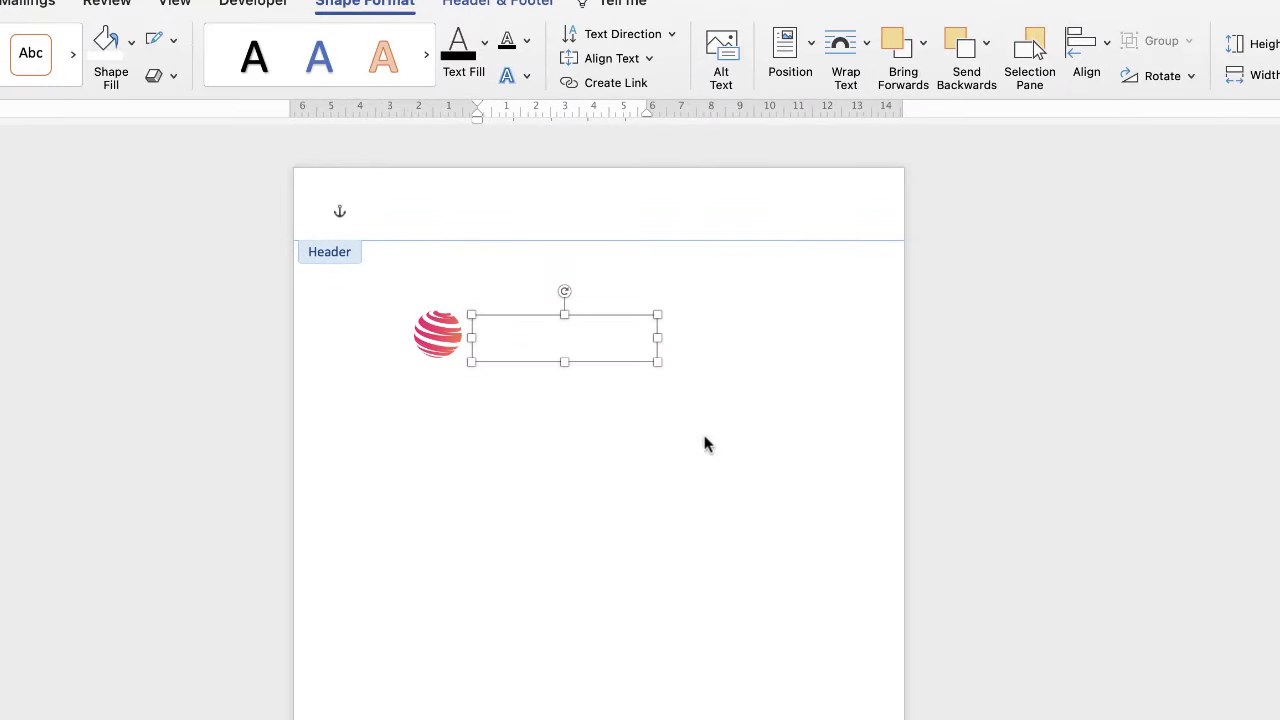
type("HEADLINE COMPANY")
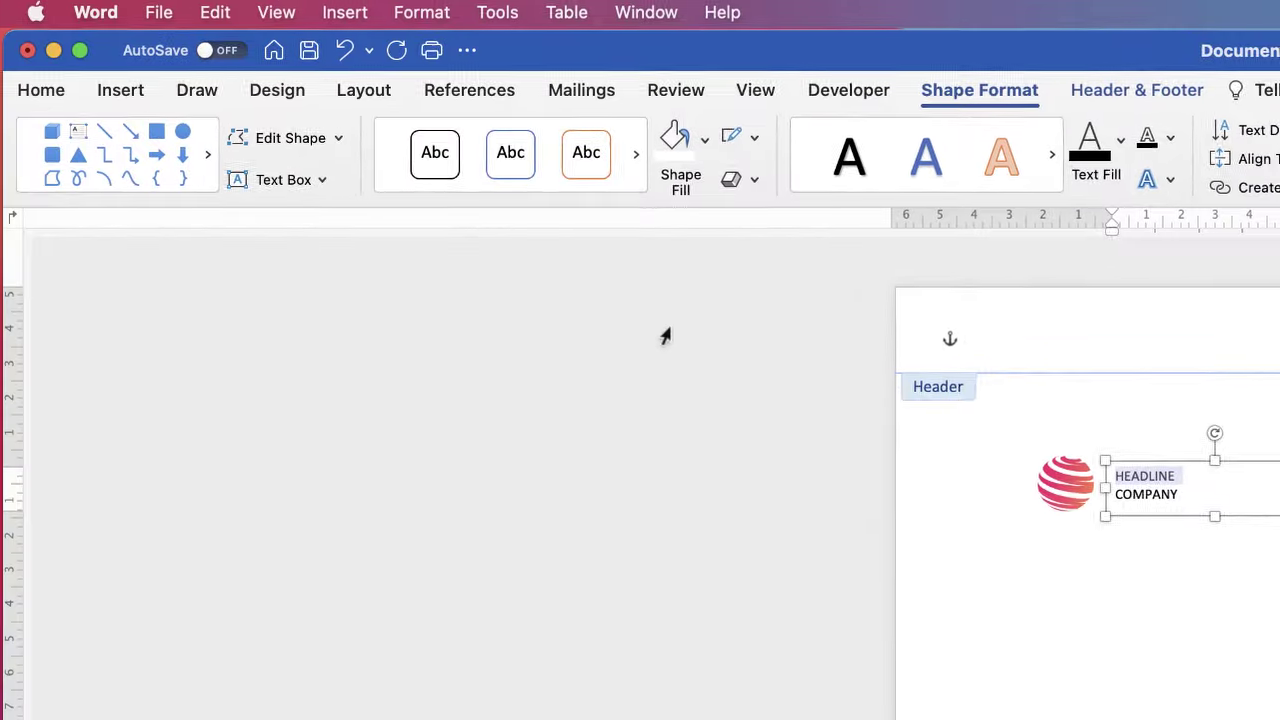
Step: Format the word HEADLINE in the text box in Futura at size 16
left_click(46, 92)
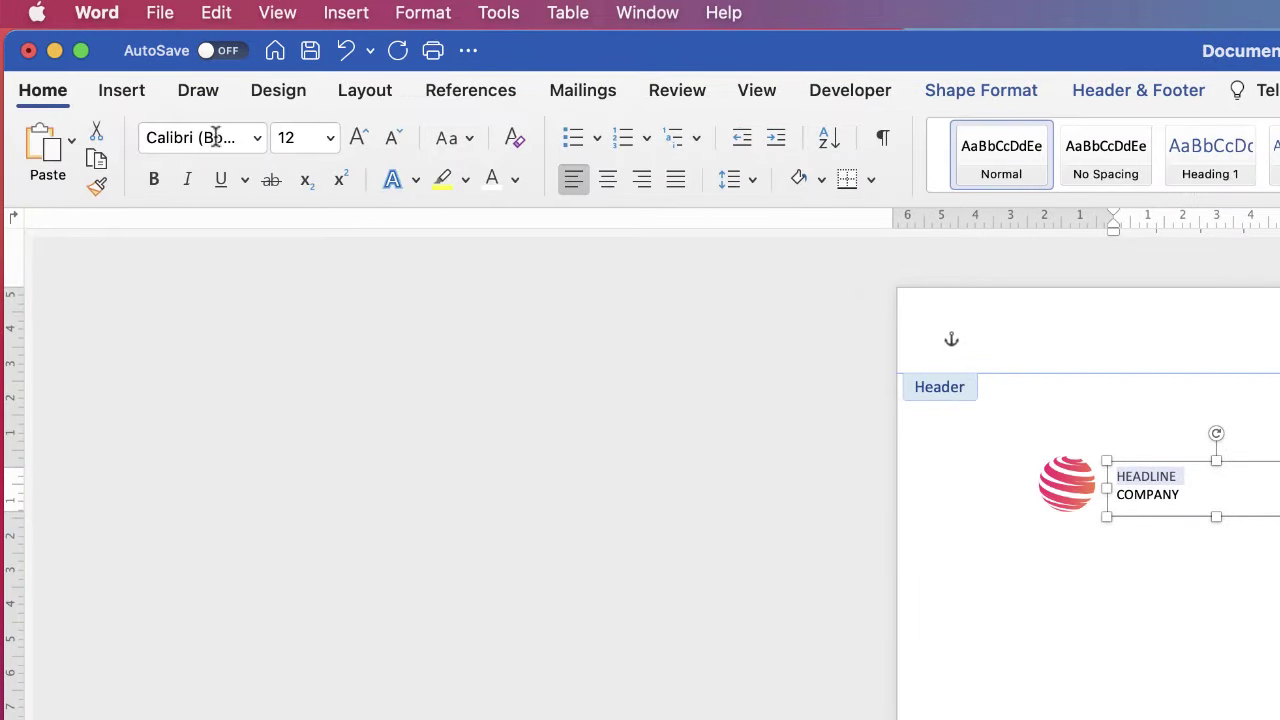
left_click(257, 140)
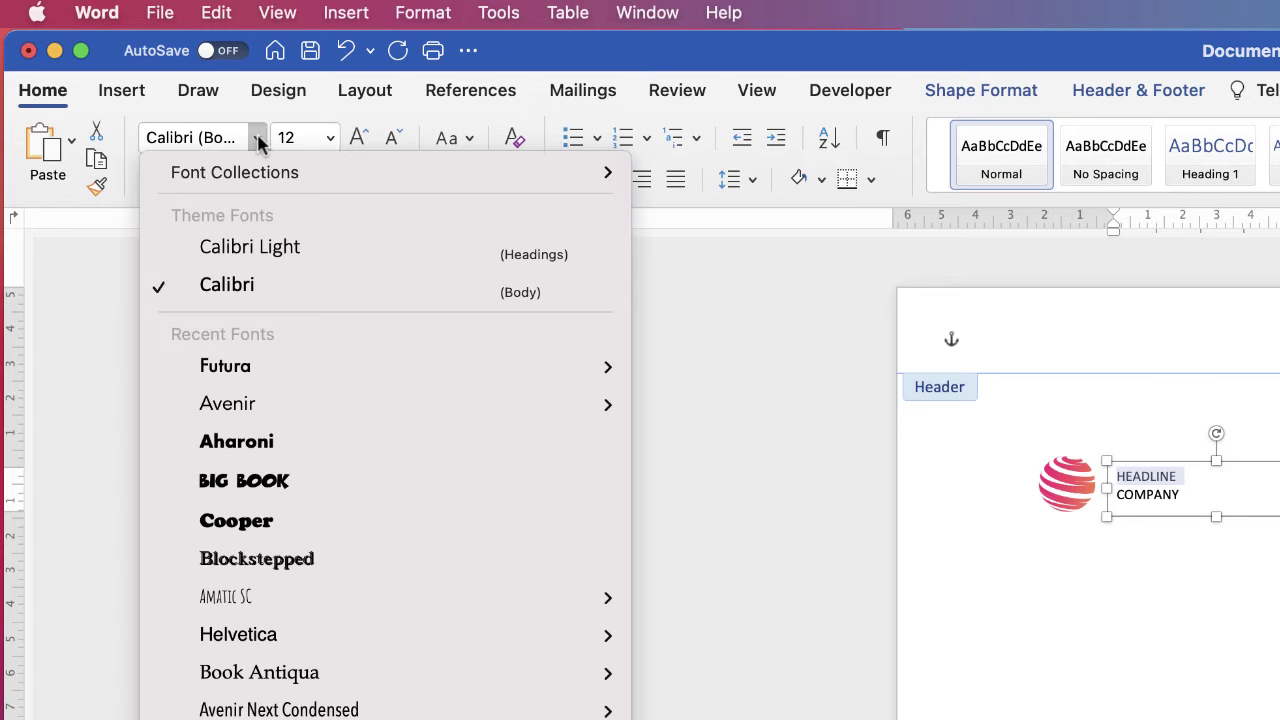
mouse_move(244, 372)
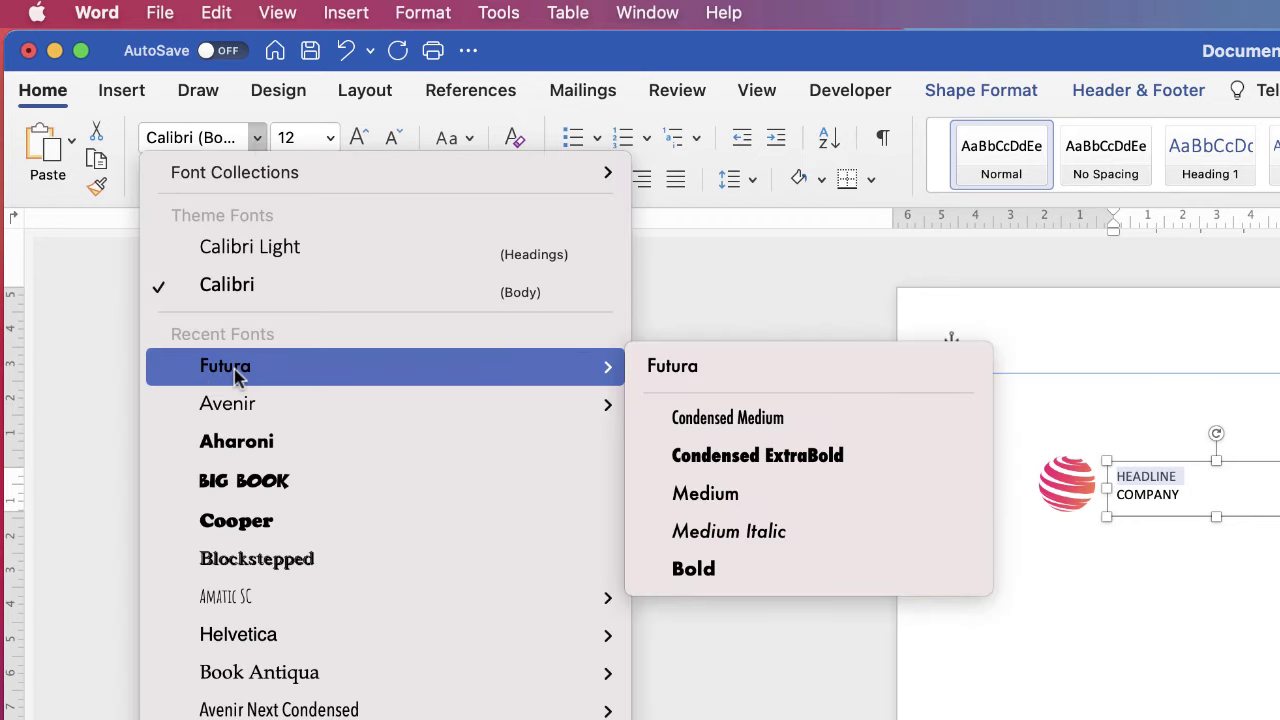
left_click(238, 374)
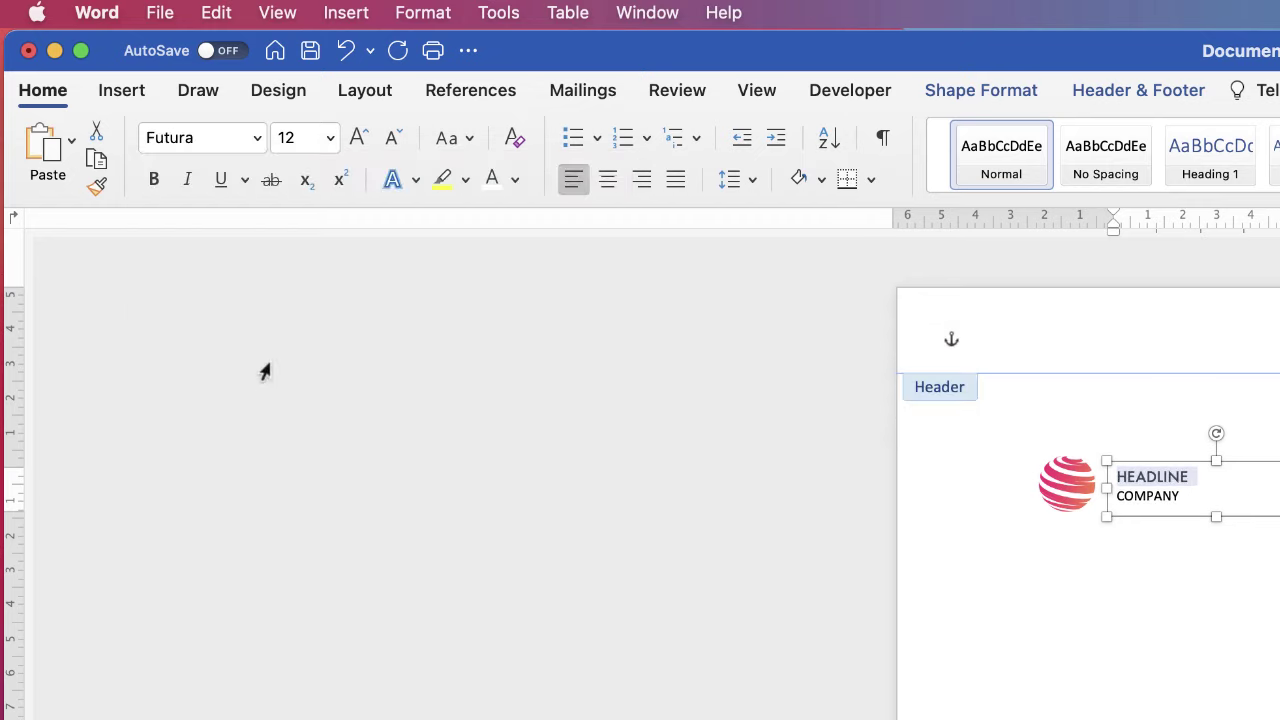
left_click(357, 140)
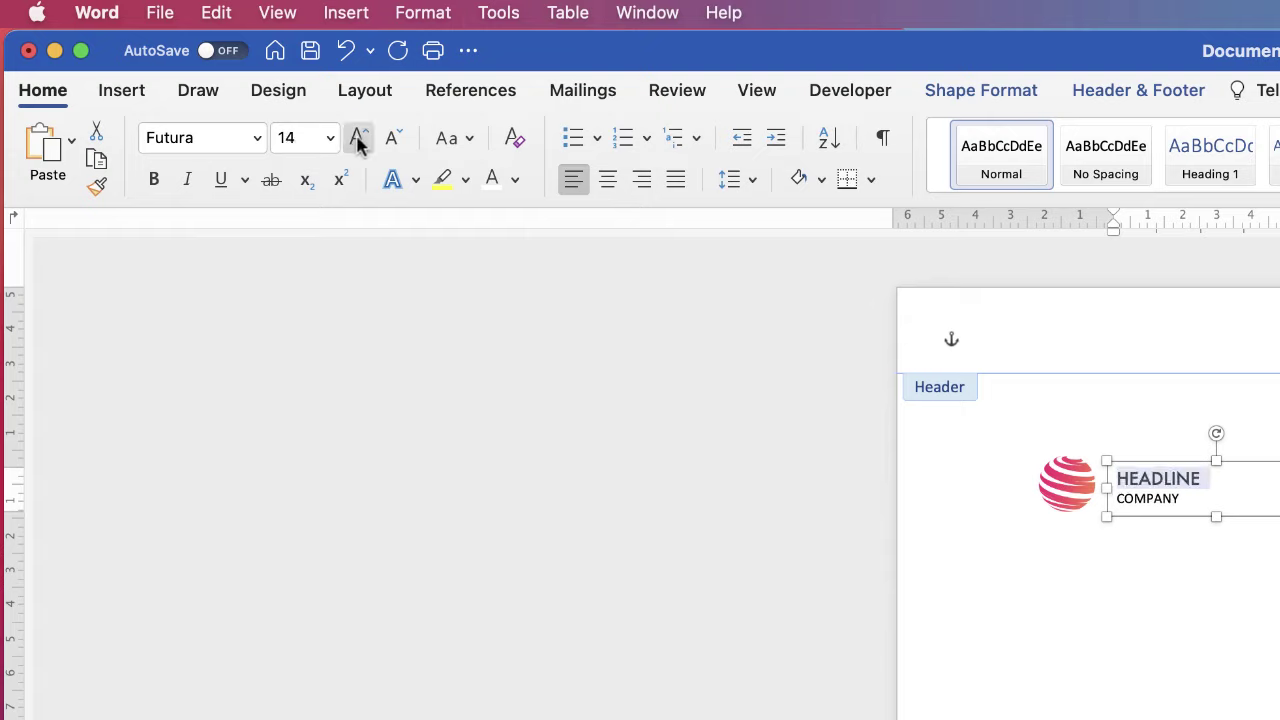
left_click(357, 140)
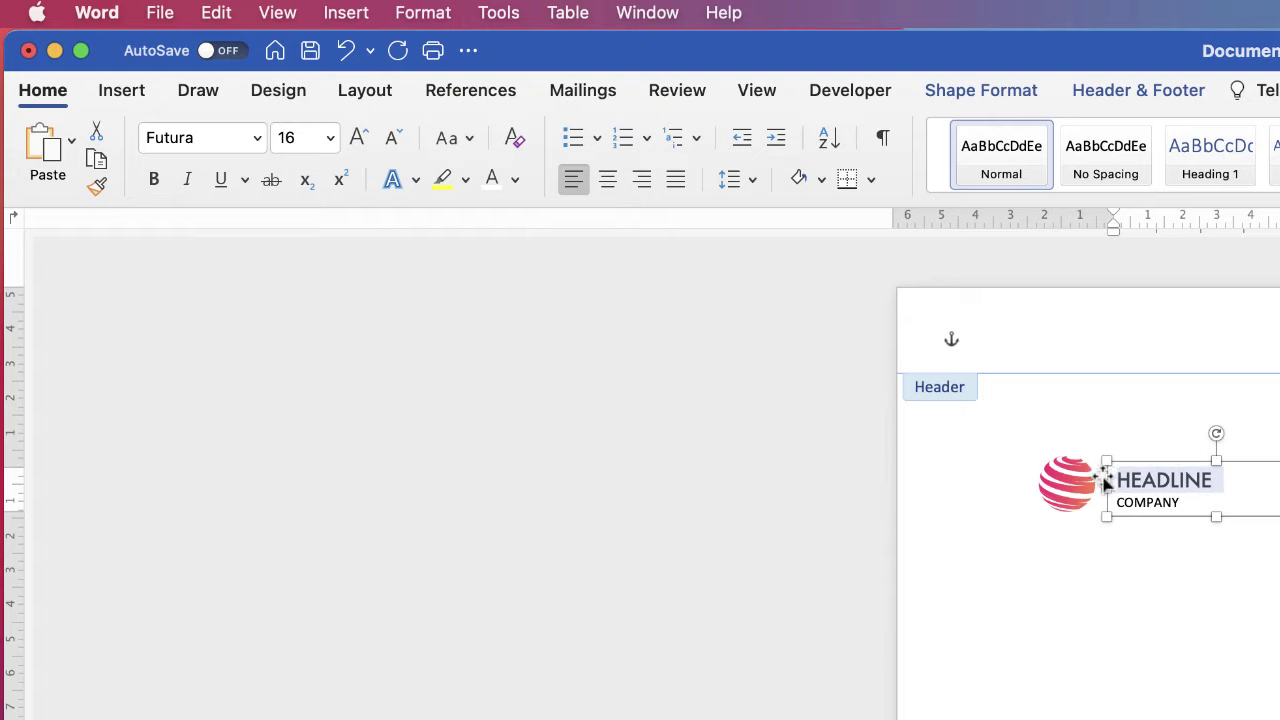
Step: Change the font of the word COMPANY to Avenir
left_click_drag(1189, 502, 1086, 517)
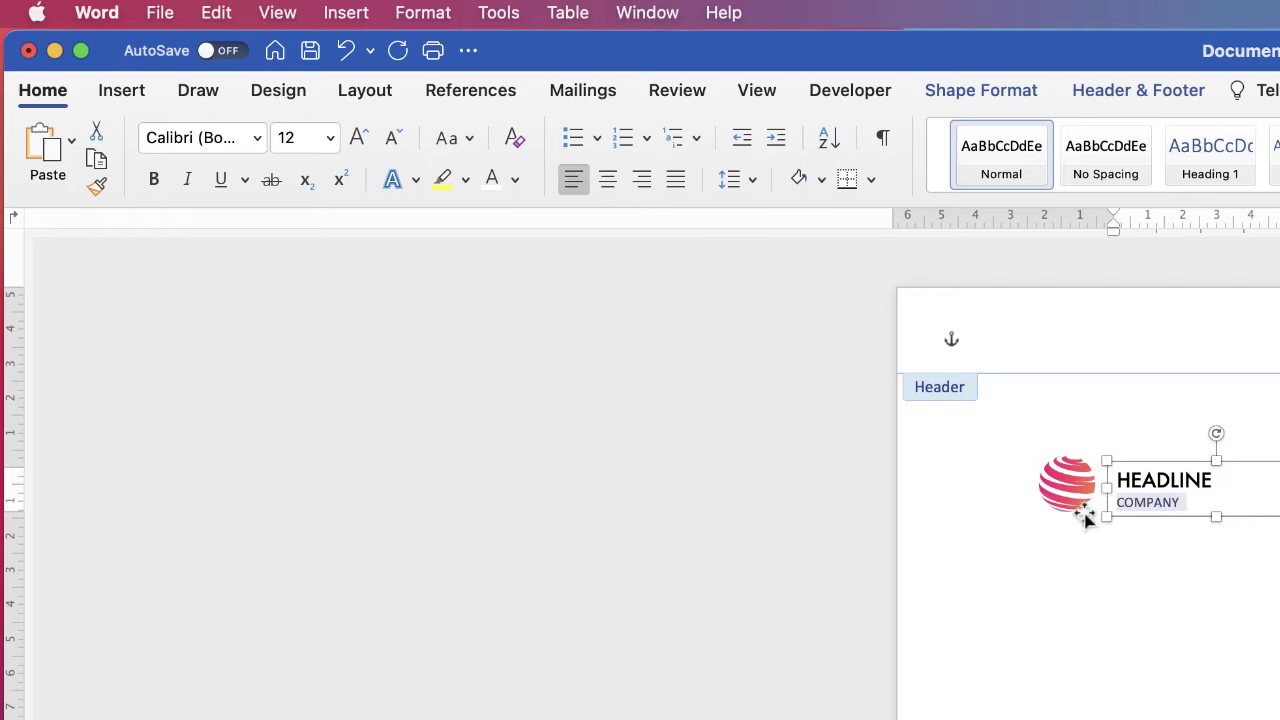
left_click(257, 138)
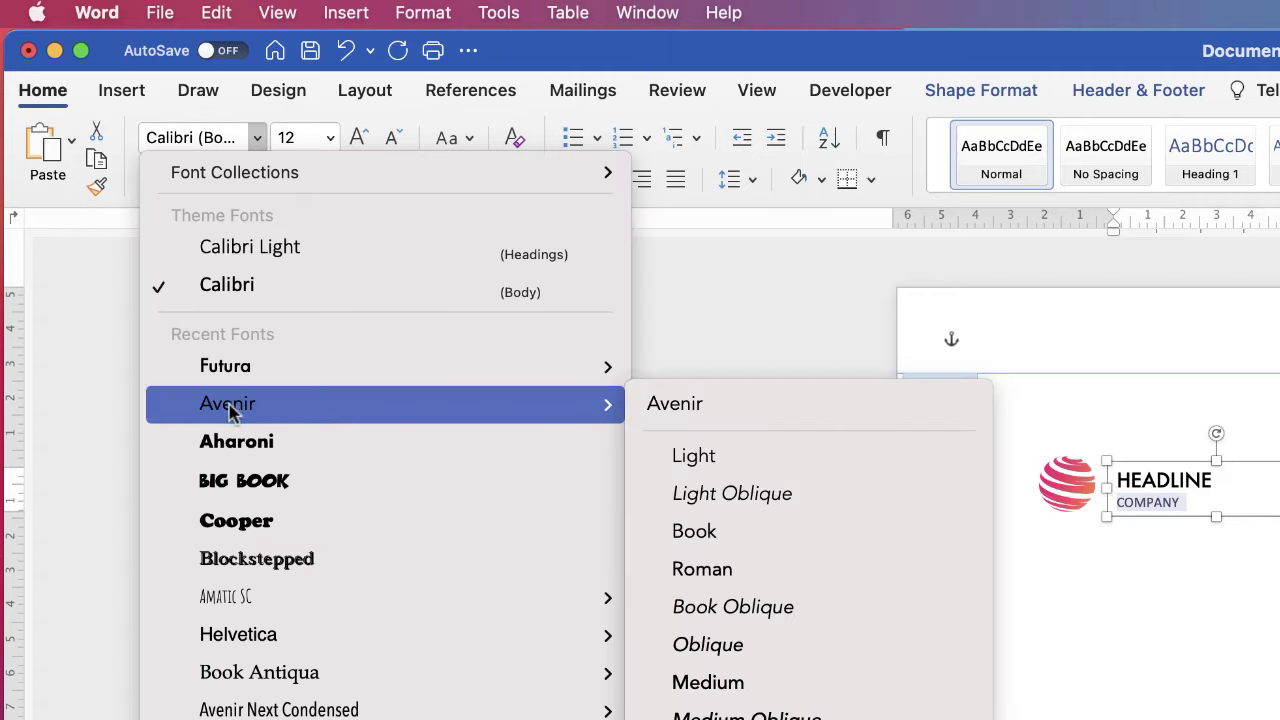
left_click(230, 405)
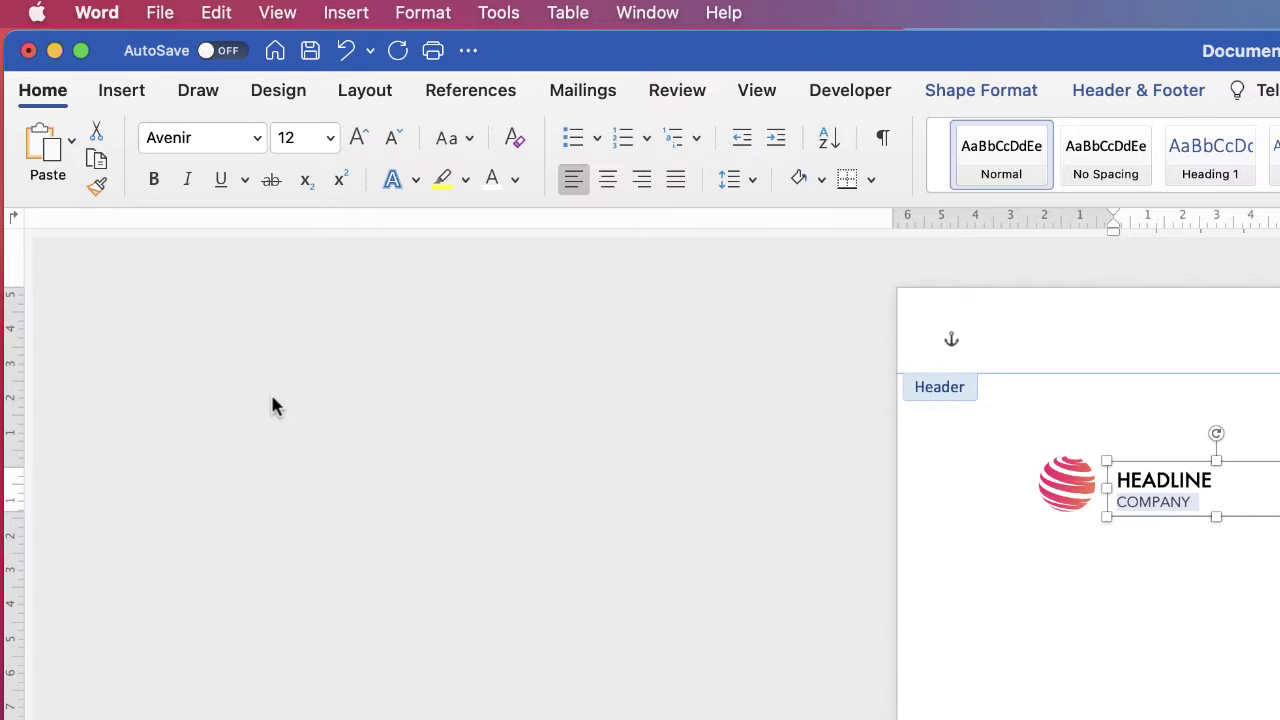
Step: Reduce the font size of COMPANY by one step and narrow the text box to fit closely around its two lines
left_click(392, 142)
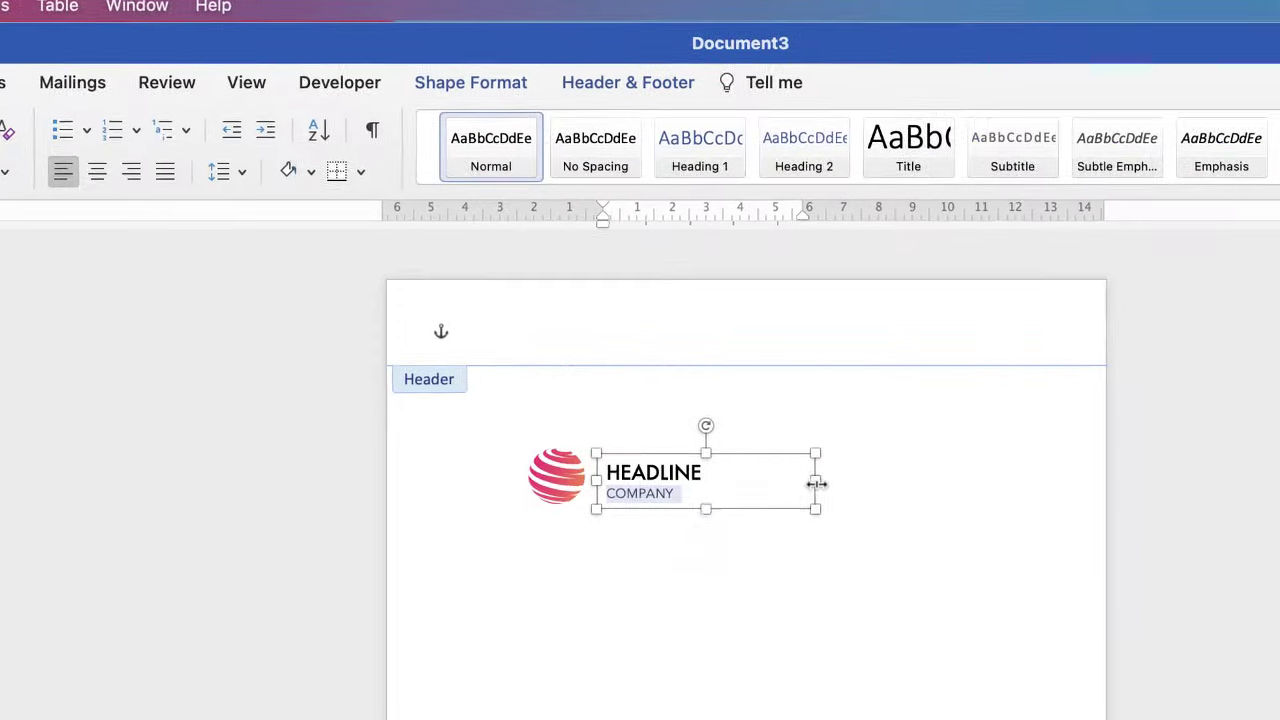
left_click_drag(1279, 489, 1279, 489)
left_click_drag(712, 480, 648, 480)
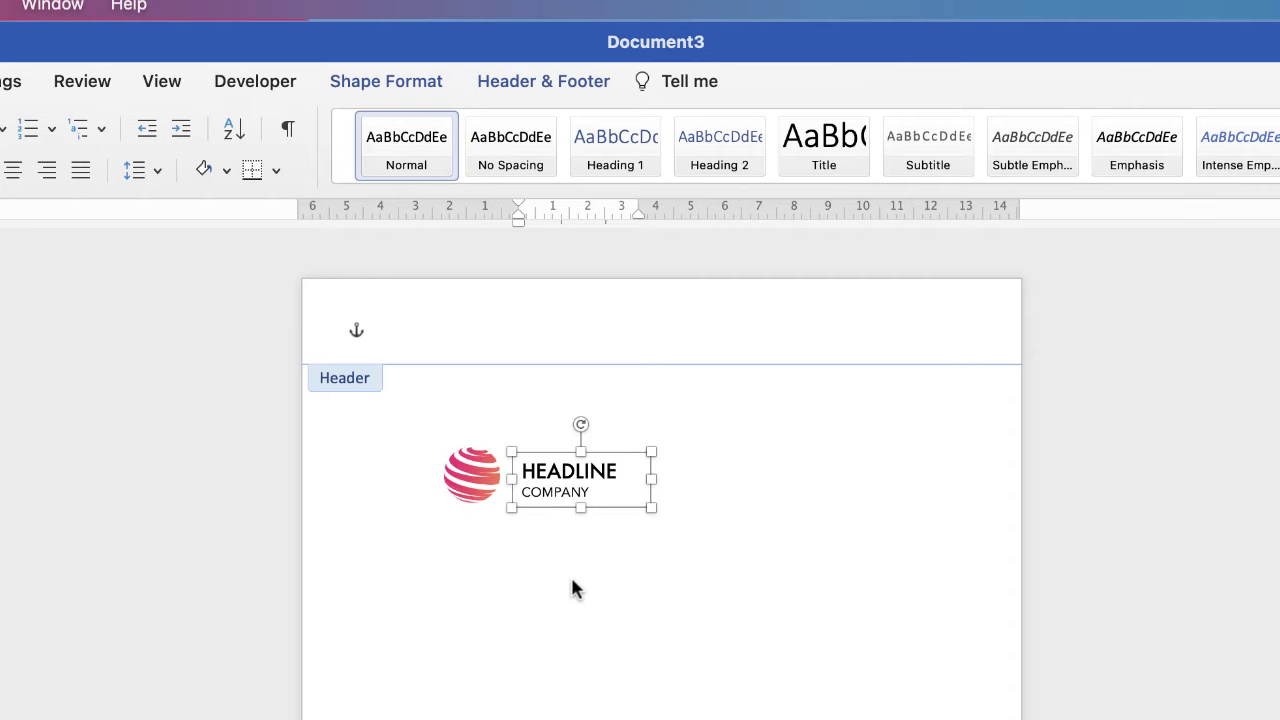
double_click(872, 613)
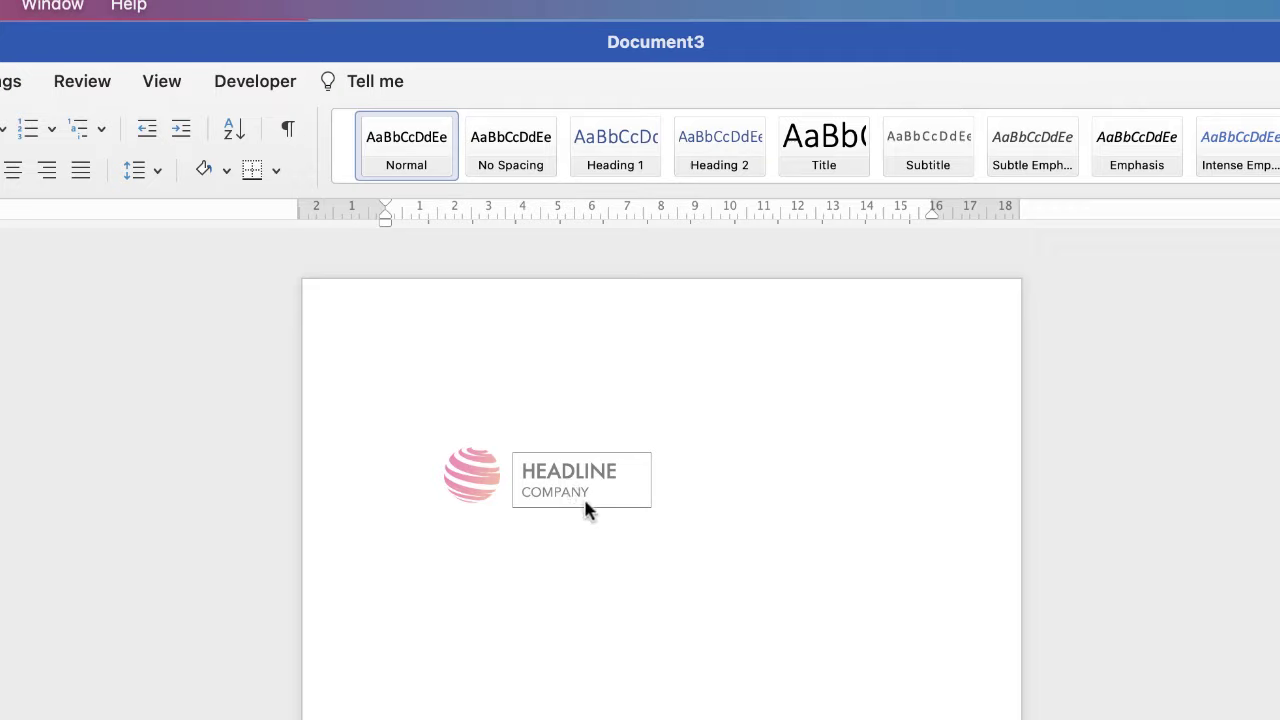
Step: Reopen the header and set the text box beside the logo to no outline and no fill
double_click(648, 307)
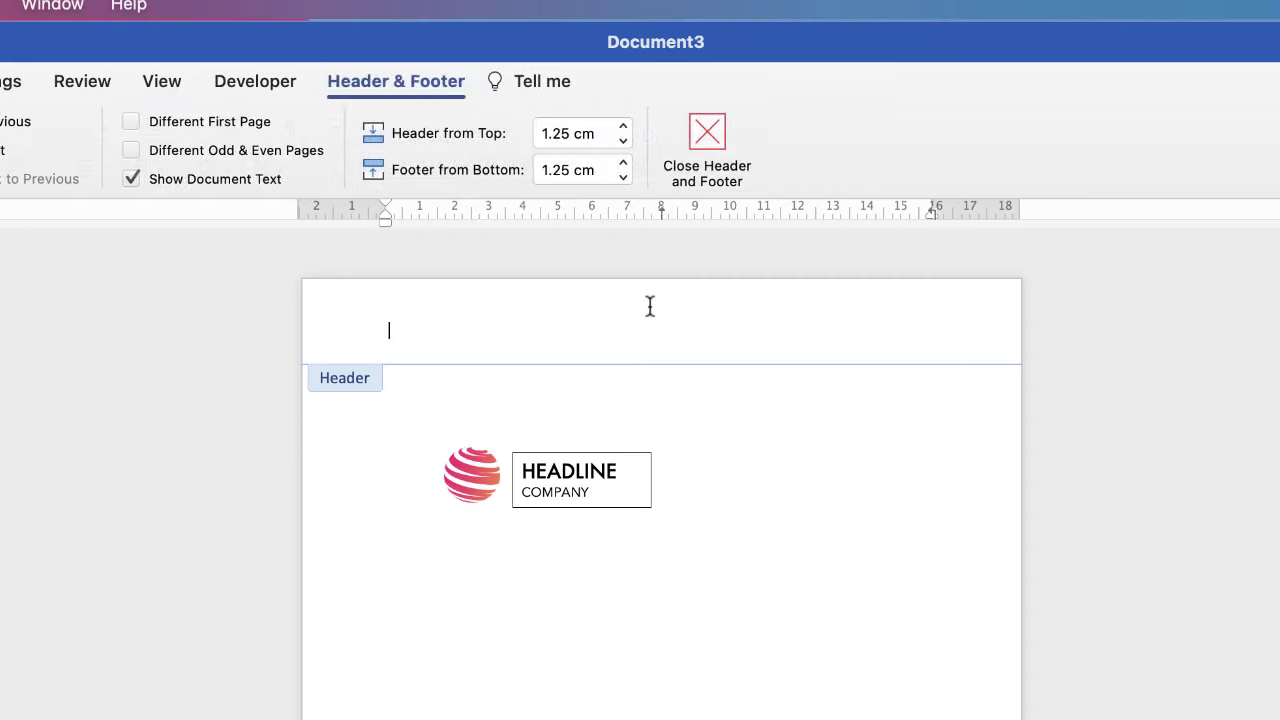
left_click(593, 457)
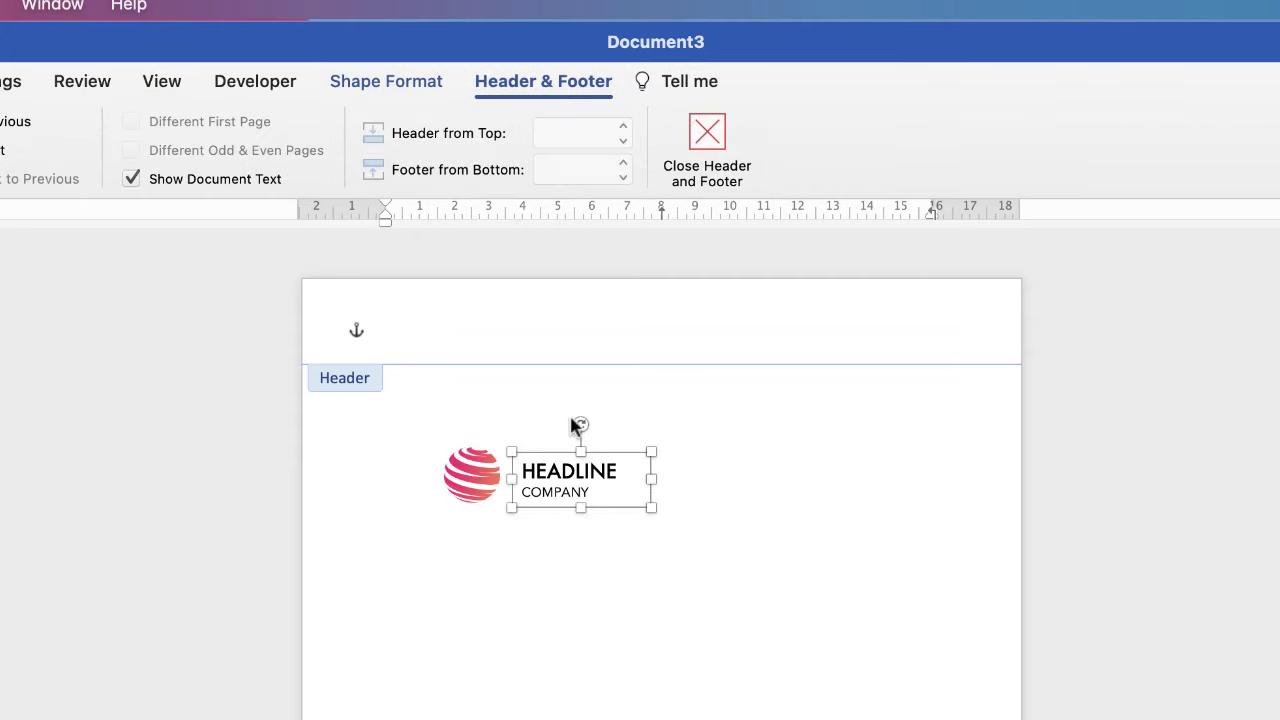
left_click(375, 86)
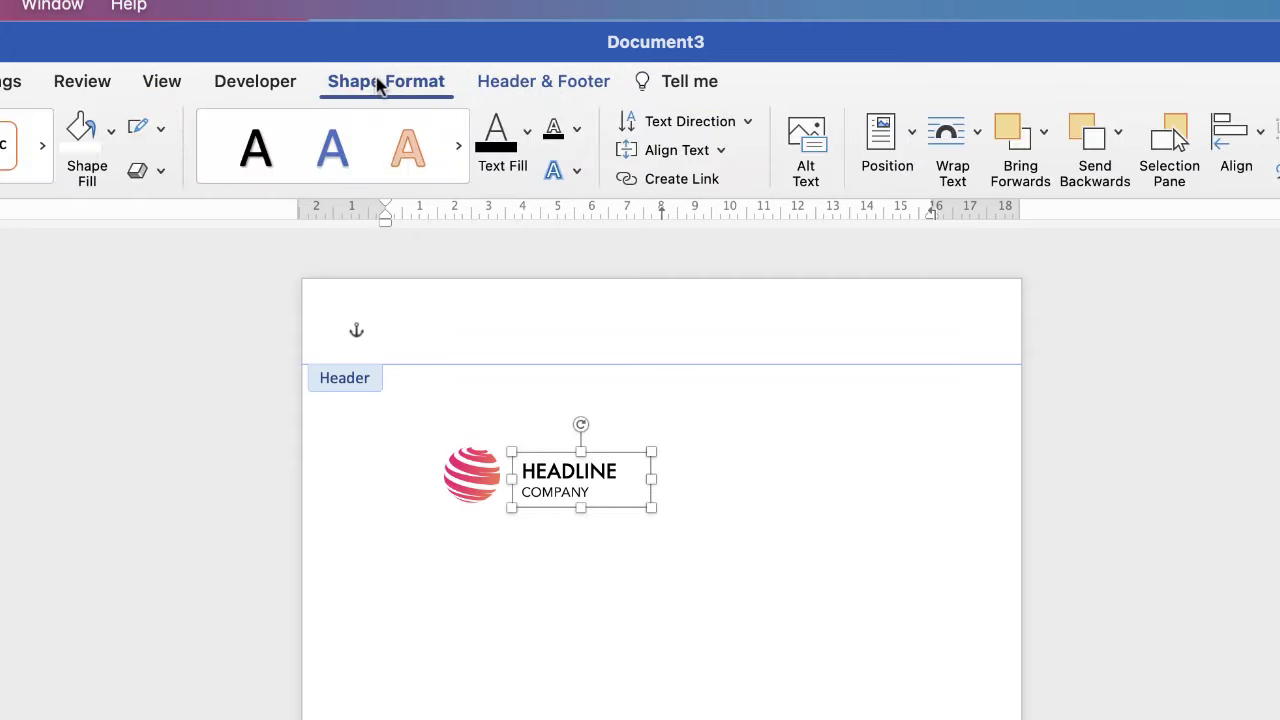
left_click(159, 129)
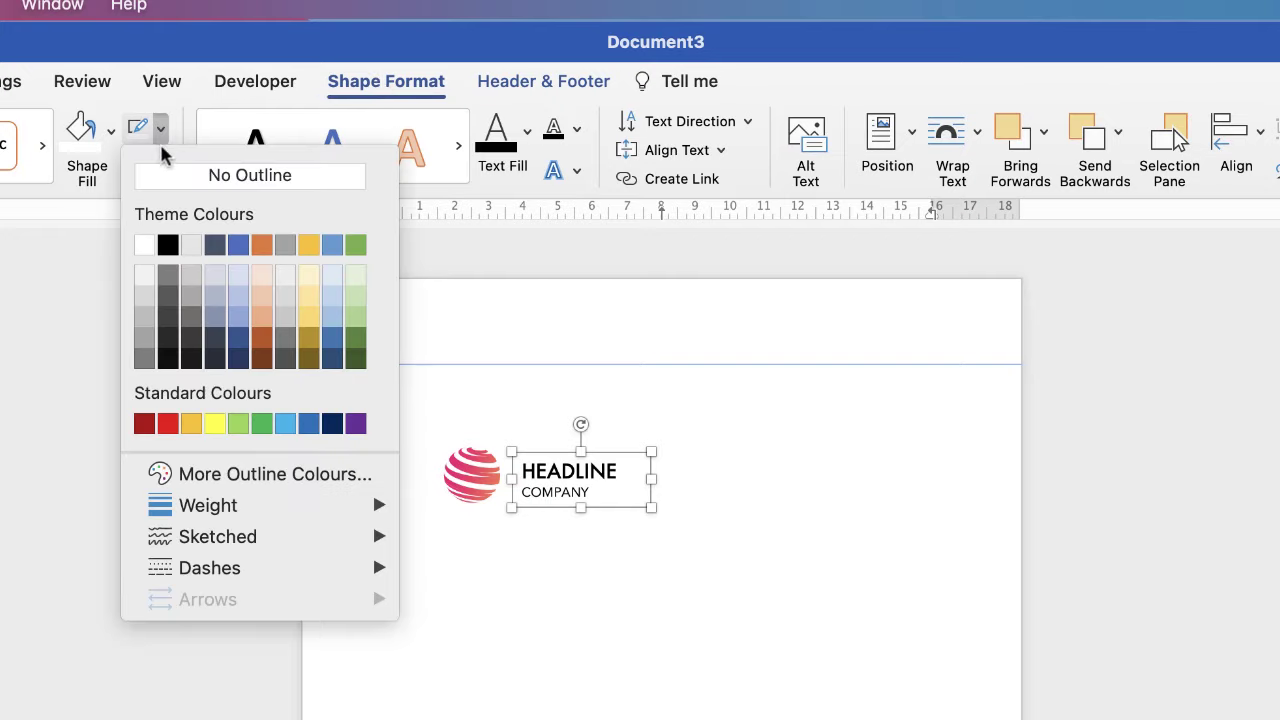
left_click(165, 177)
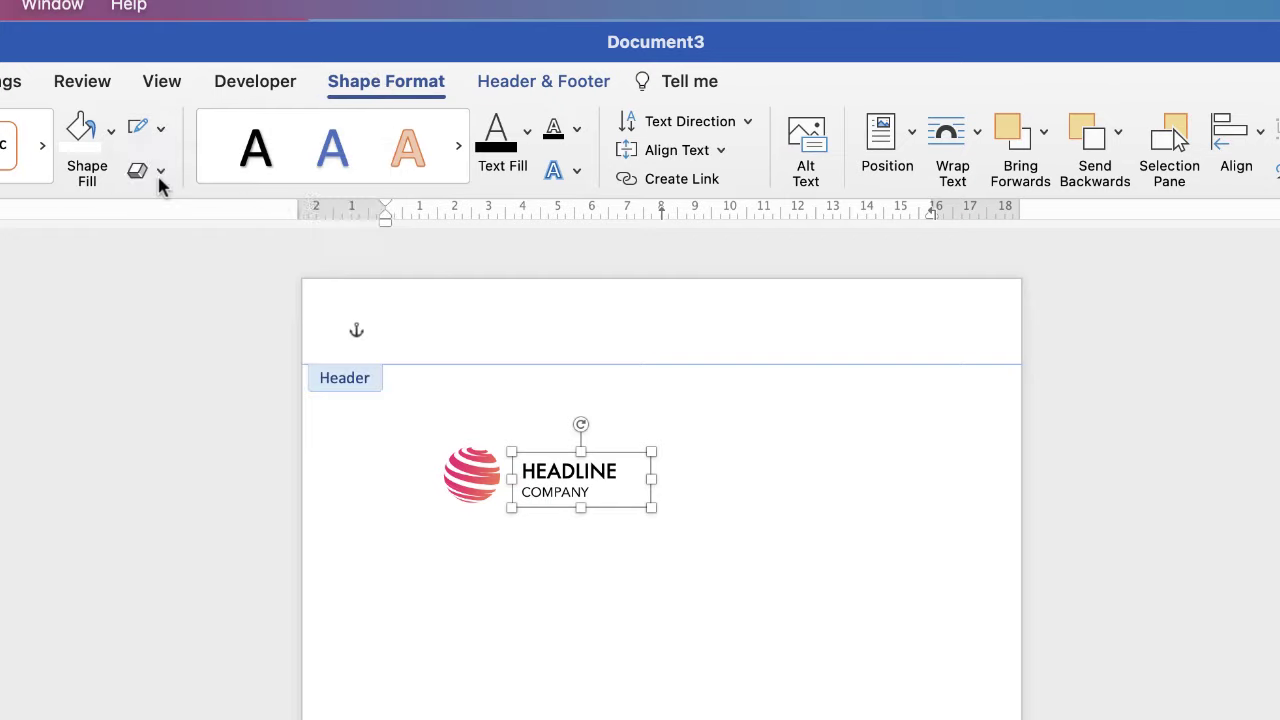
left_click(111, 132)
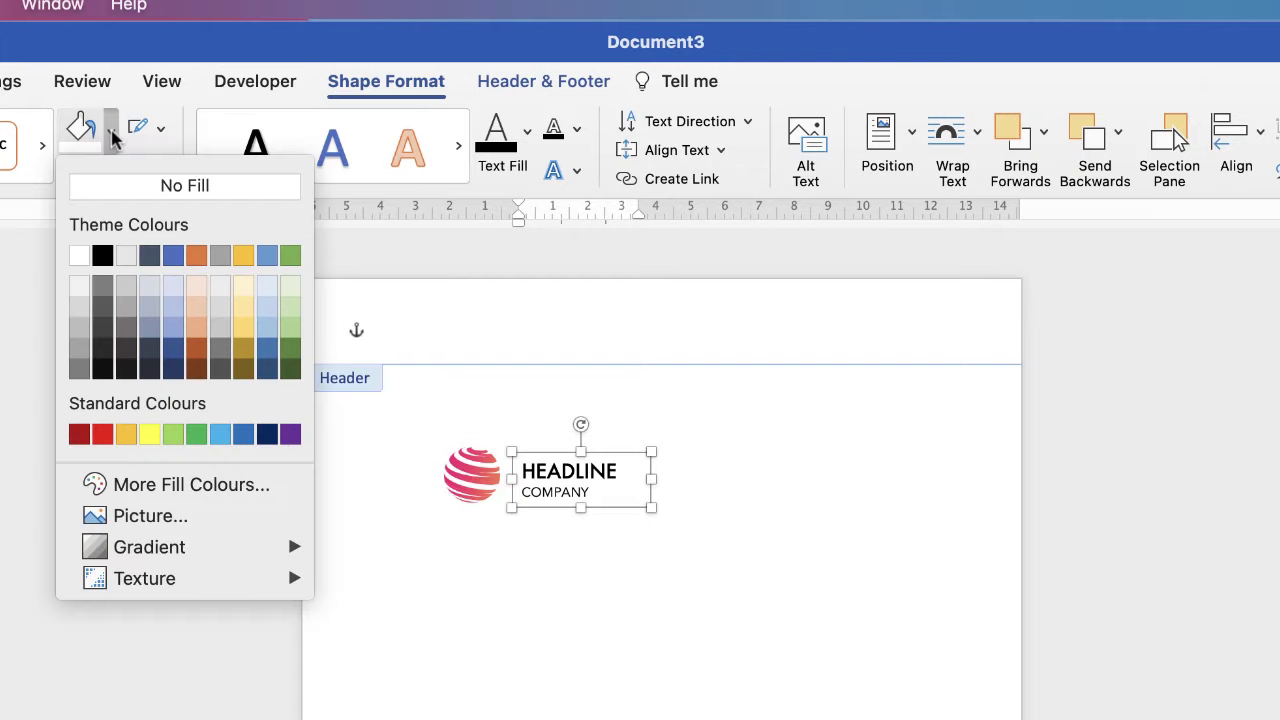
left_click(135, 187)
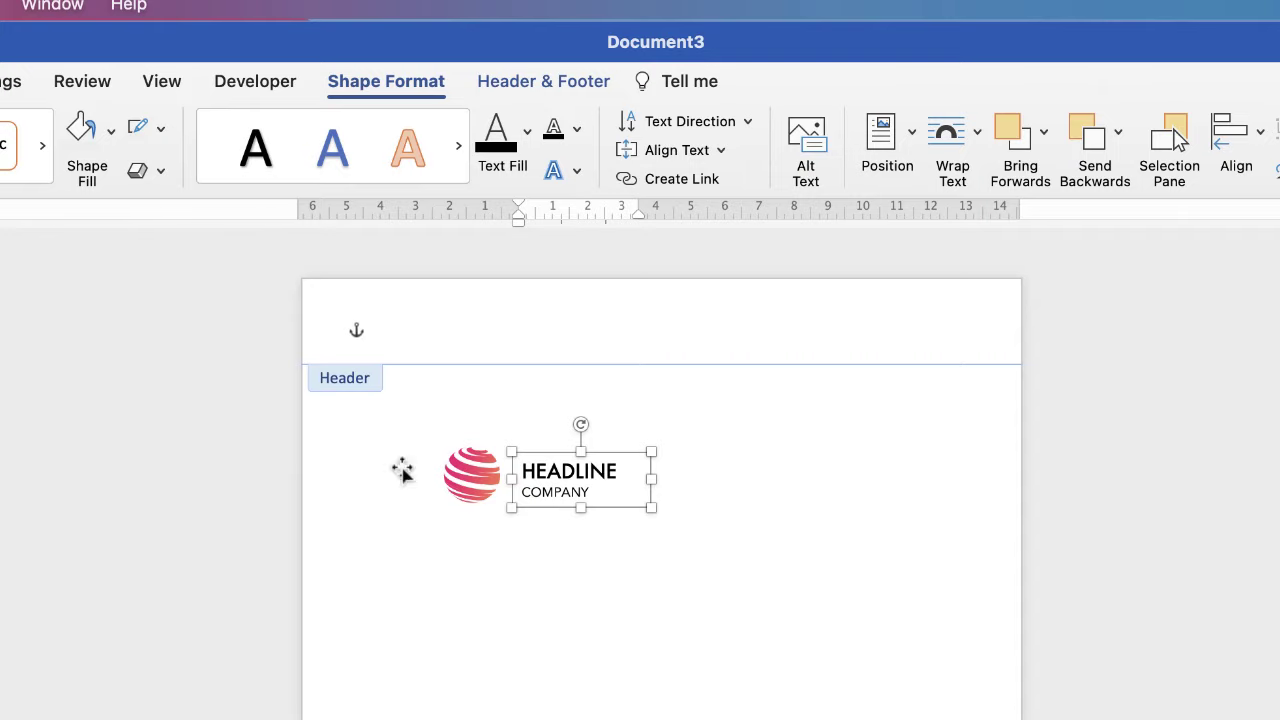
Step: Nudge the text box slightly away from the logo and align the logo and text box vertically to their middles
left_click_drag(574, 486, 570, 482)
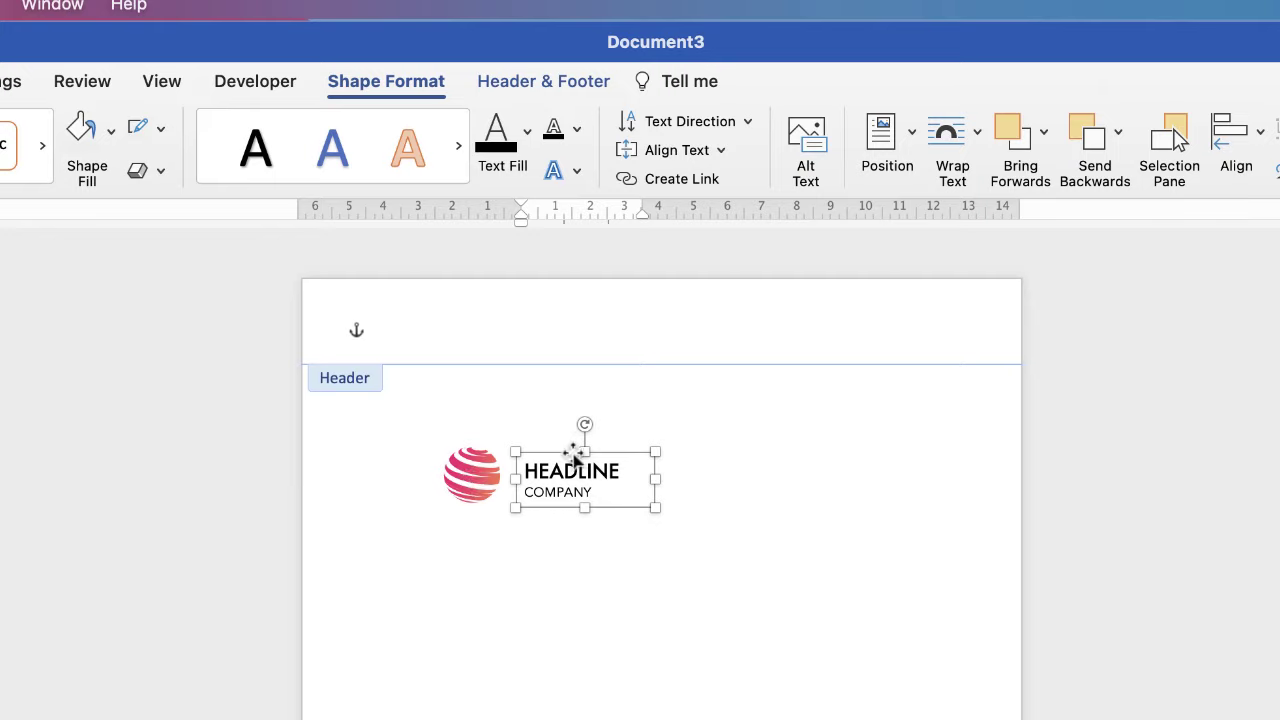
left_click(475, 485, "shift")
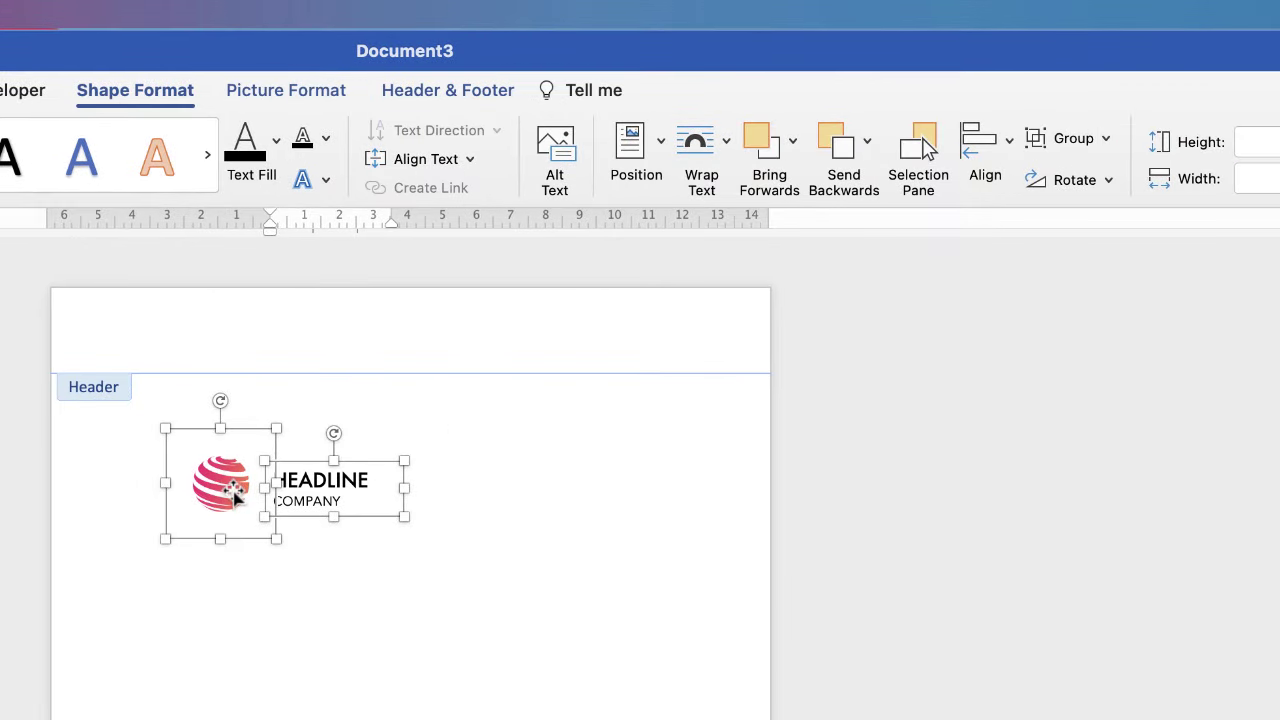
left_click(1010, 148)
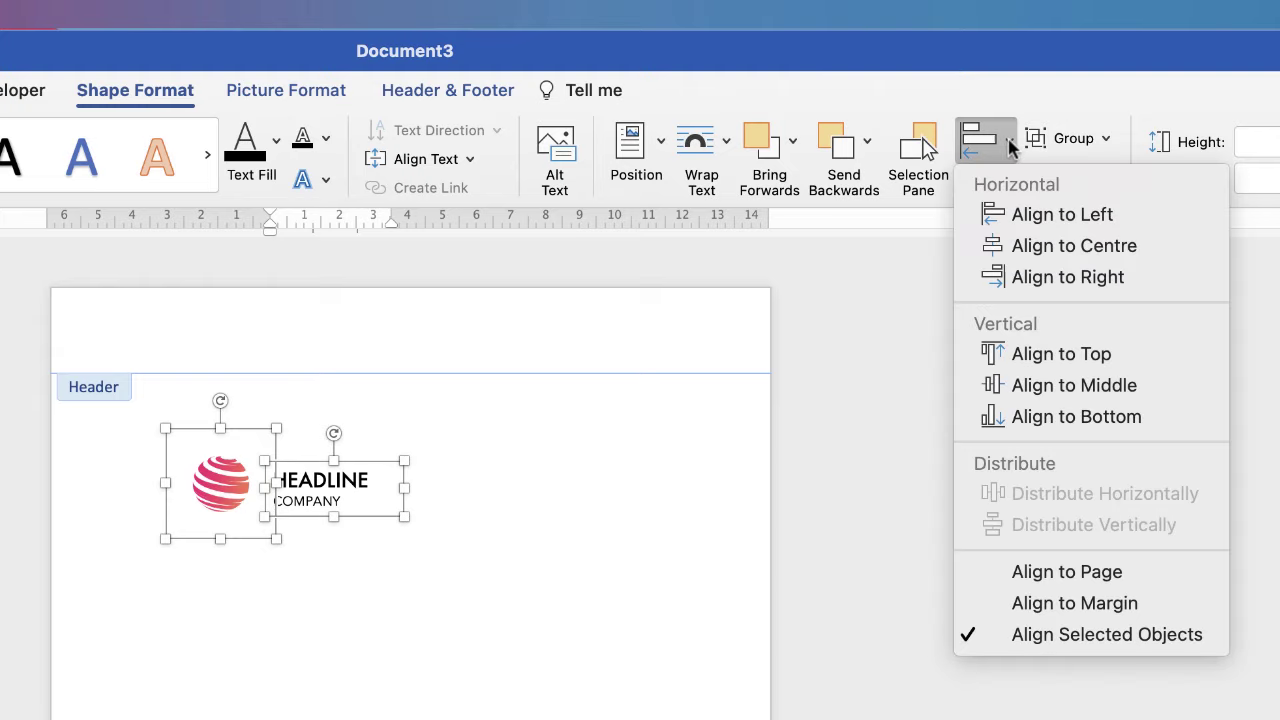
left_click(1035, 388)
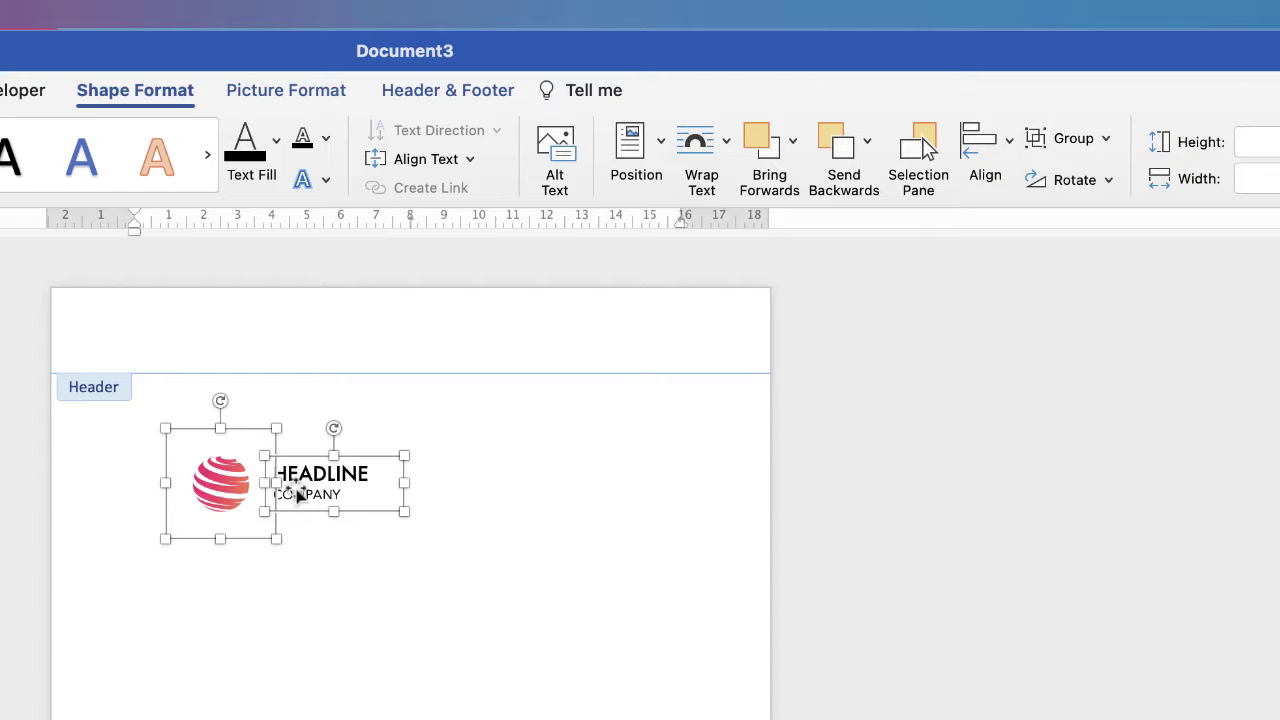
Step: Group the logo with the text box and move the group a little lower on the page
left_click(1108, 145)
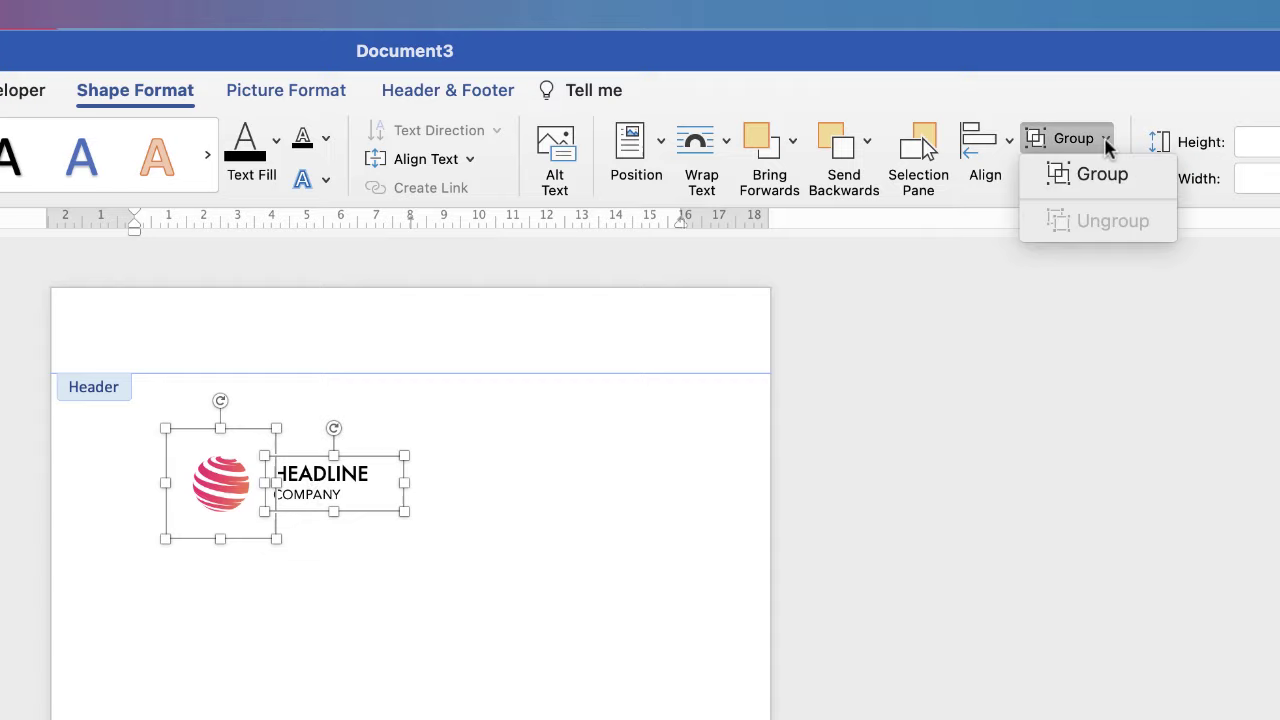
left_click(1064, 184)
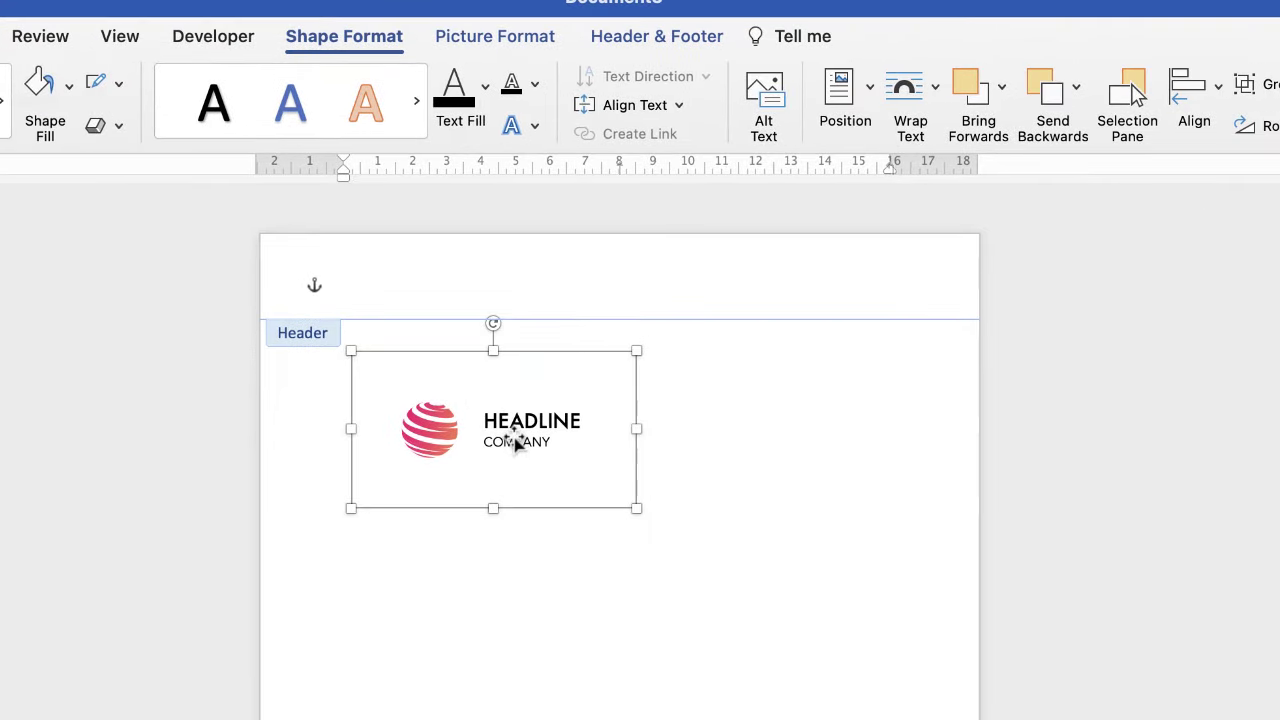
left_click_drag(305, 494, 384, 544)
left_click_drag(592, 488, 543, 543)
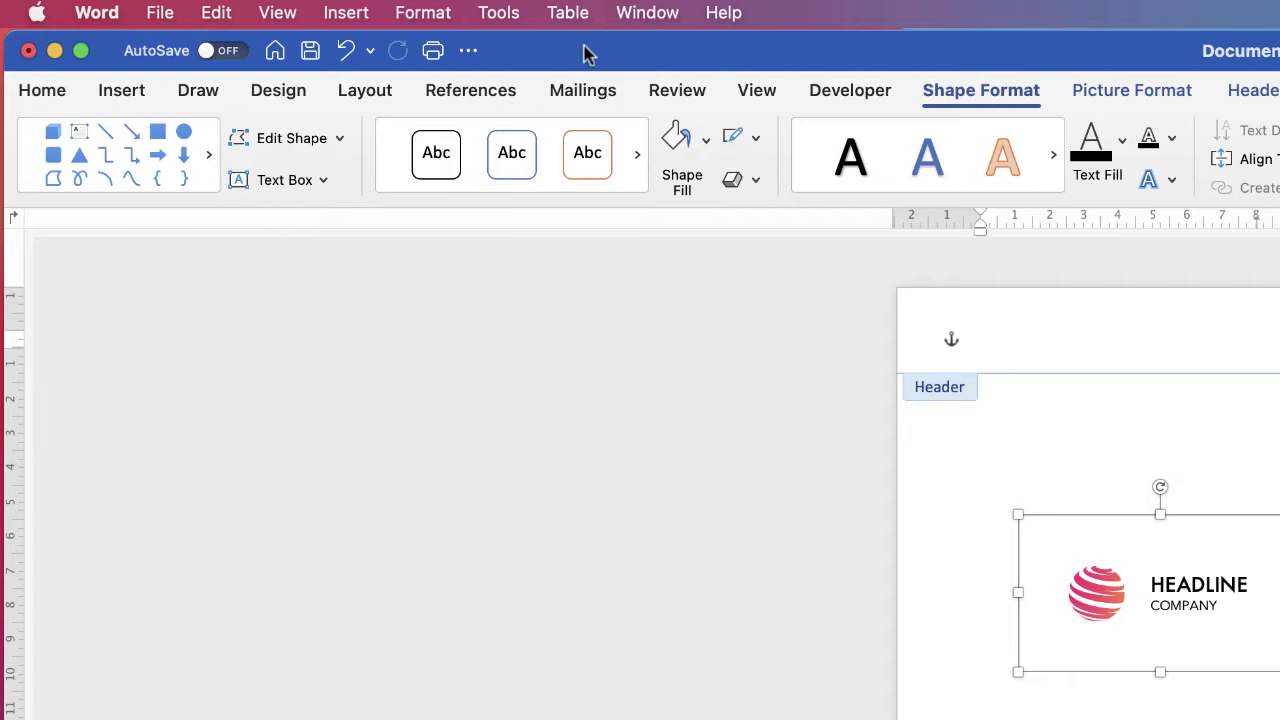
Step: Extend the header area downward by about 2 cm and move the logo group into it, about 3.2 cm from the left and 1.1 cm from the top
left_click(281, 15)
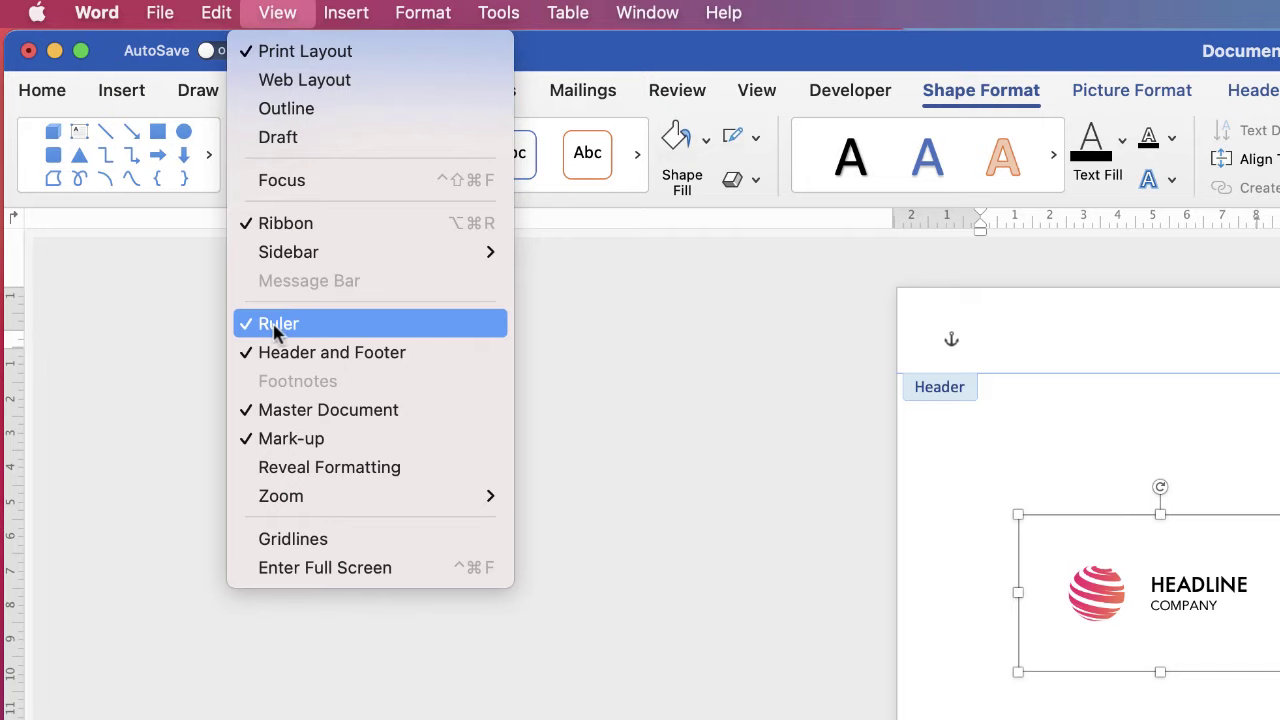
left_click(623, 360)
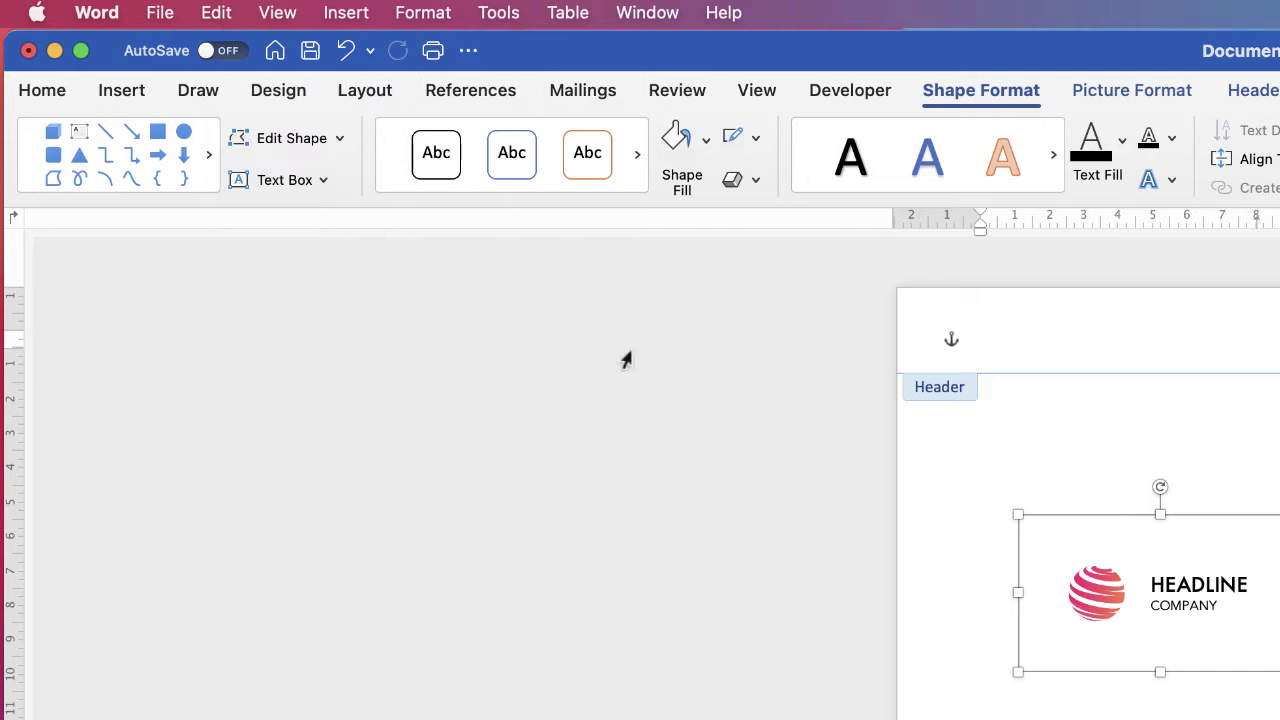
left_click(757, 91)
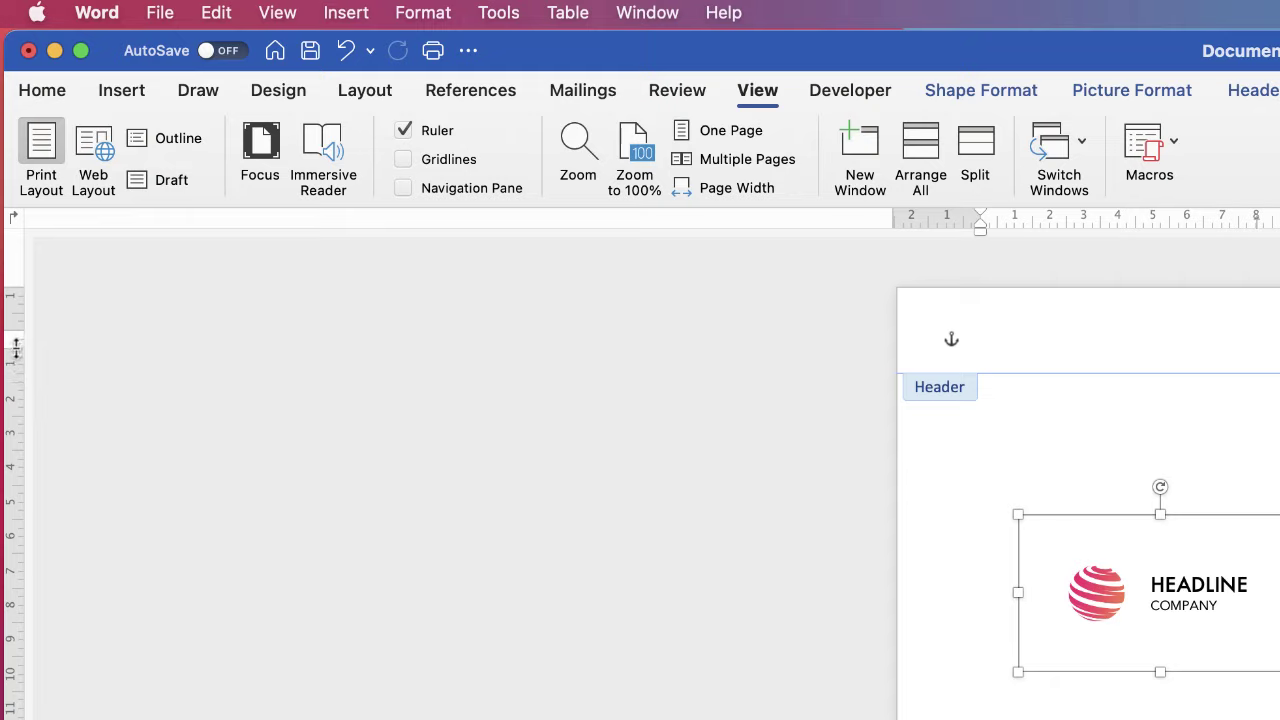
left_click_drag(16, 346, 23, 417)
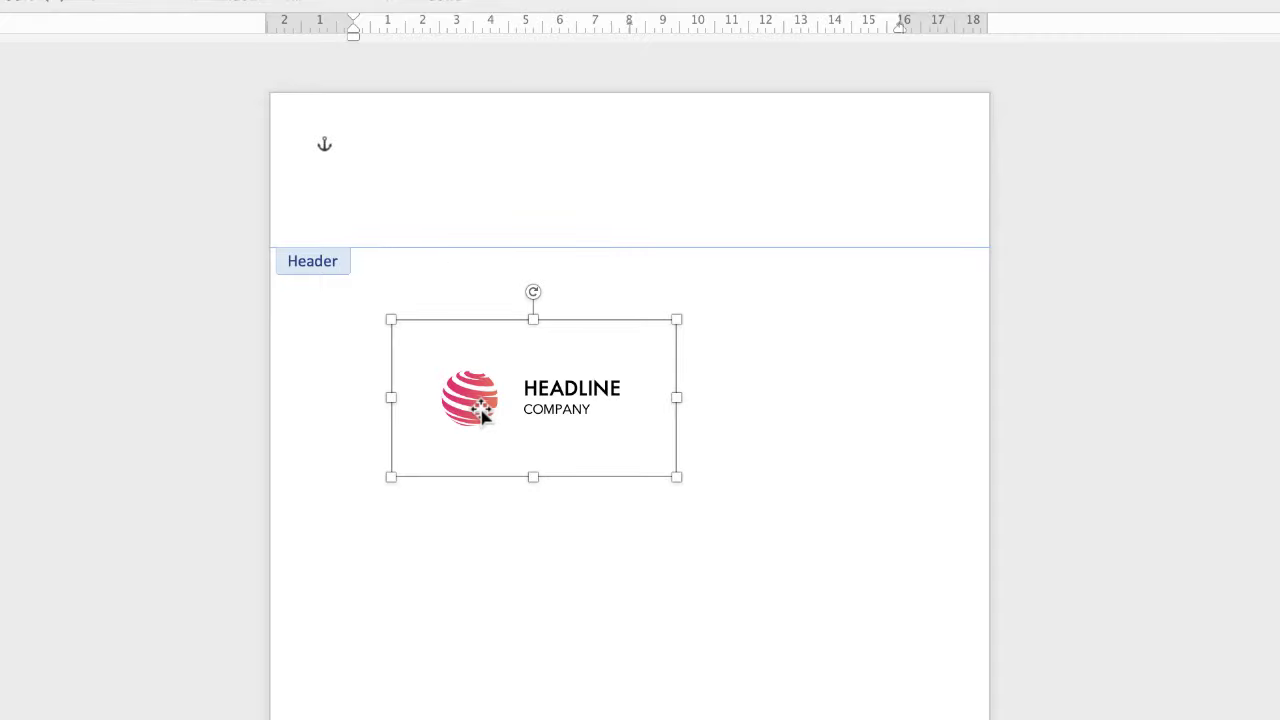
left_click_drag(477, 415, 437, 197)
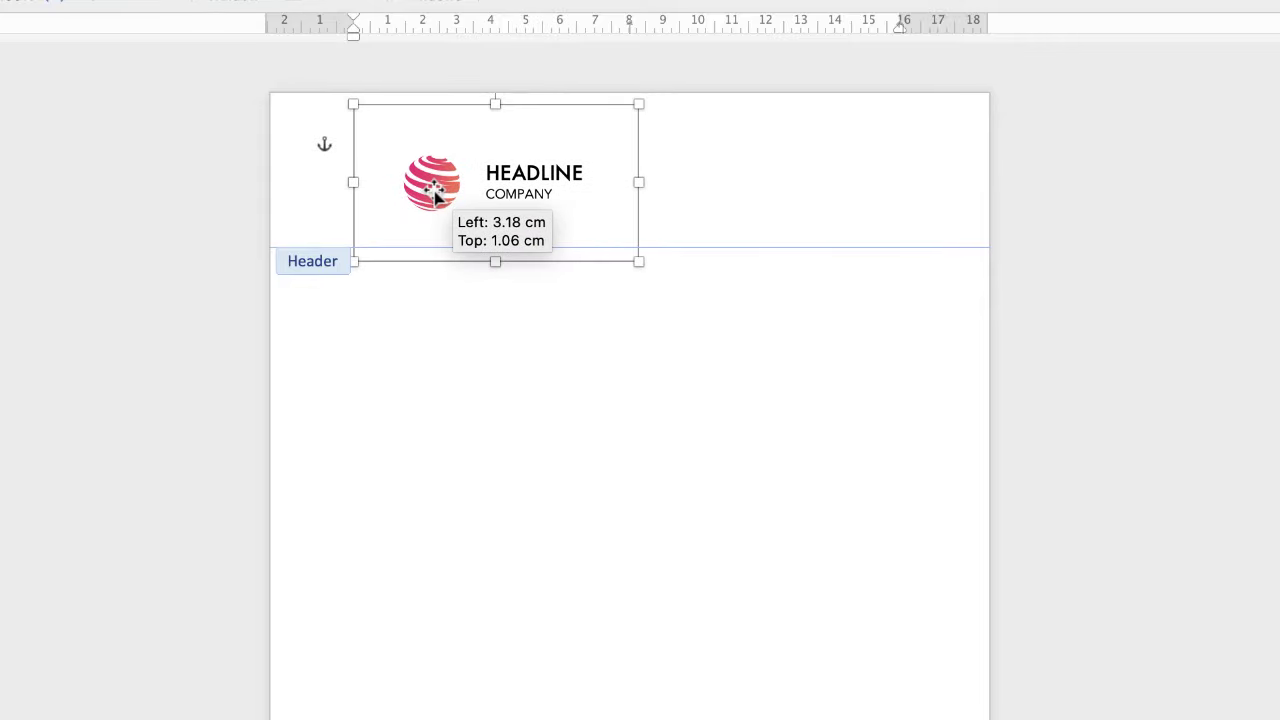
left_click_drag(435, 195, 436, 196)
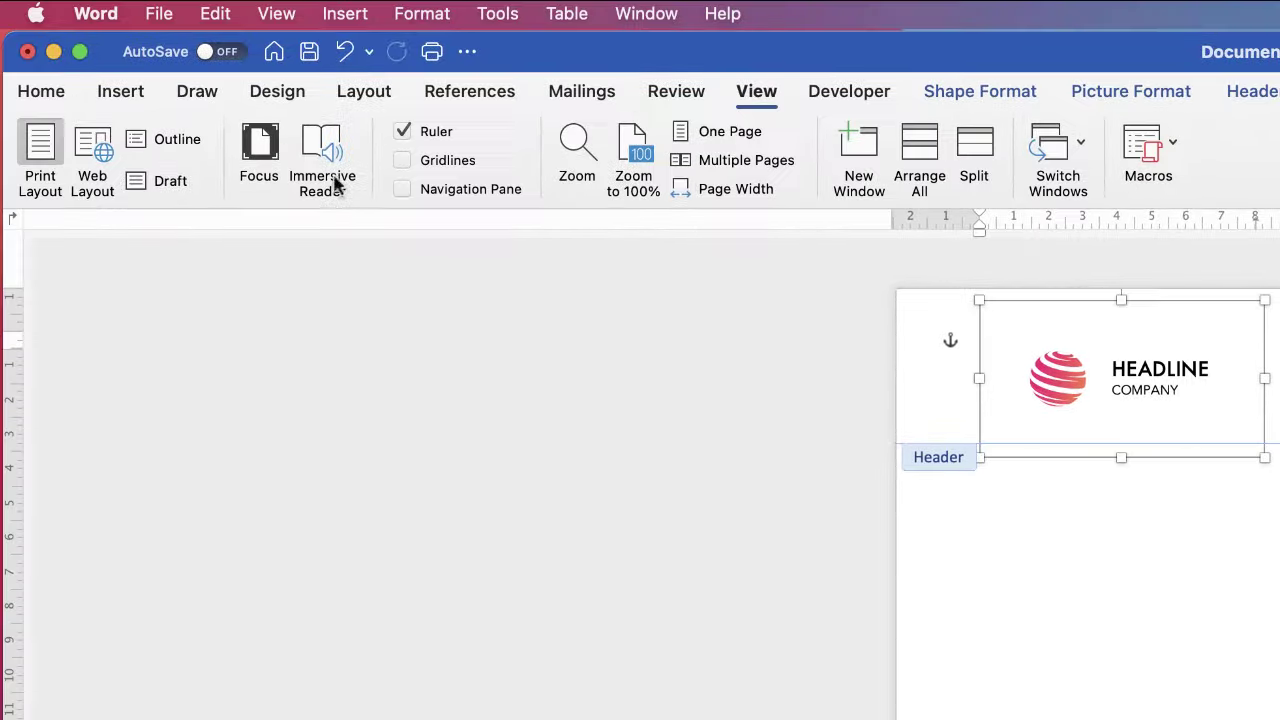
Step: Draw a rectangle about 1.6 cm high and 11.3 cm wide, running from beside the company name past the page's right edge
left_click(118, 92)
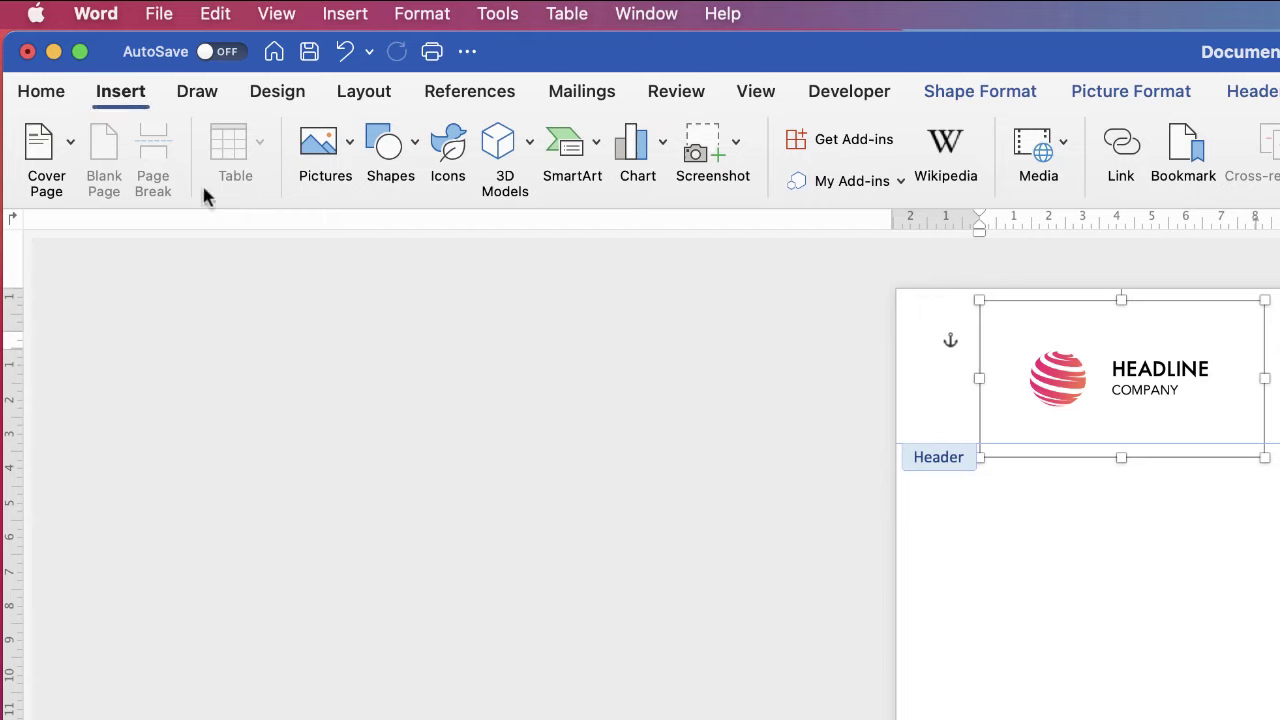
left_click(415, 146)
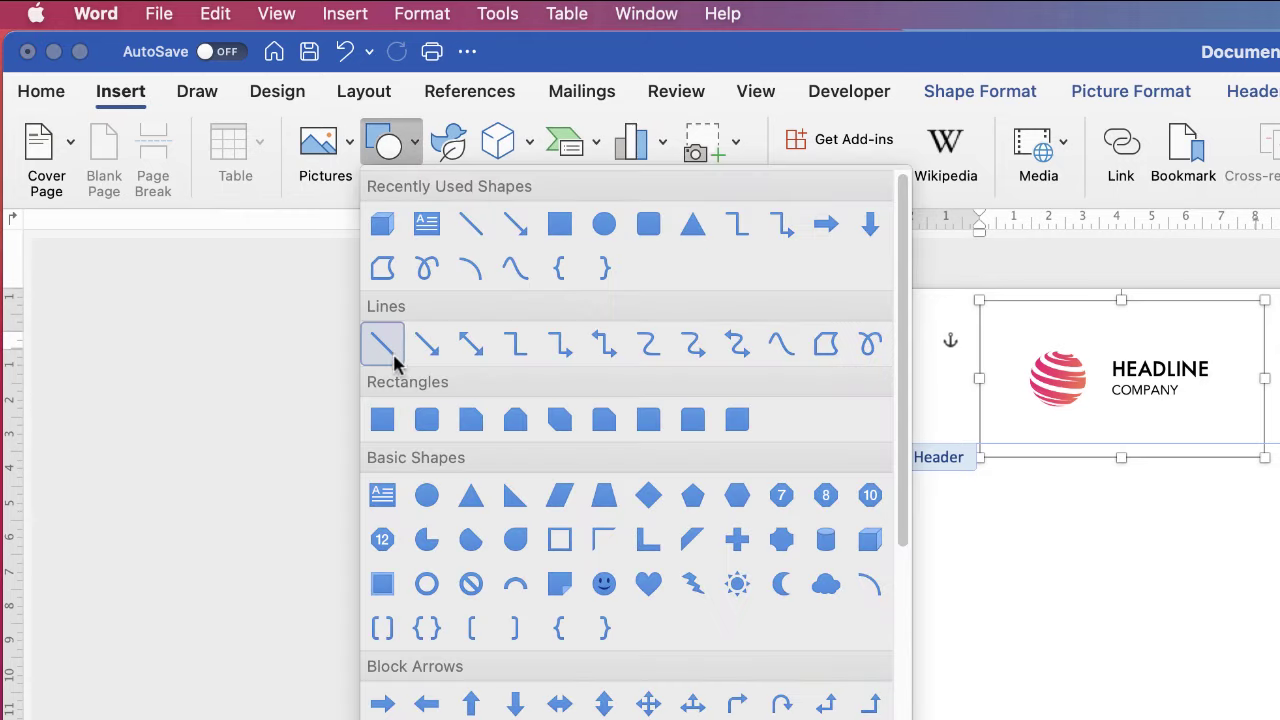
left_click(383, 421)
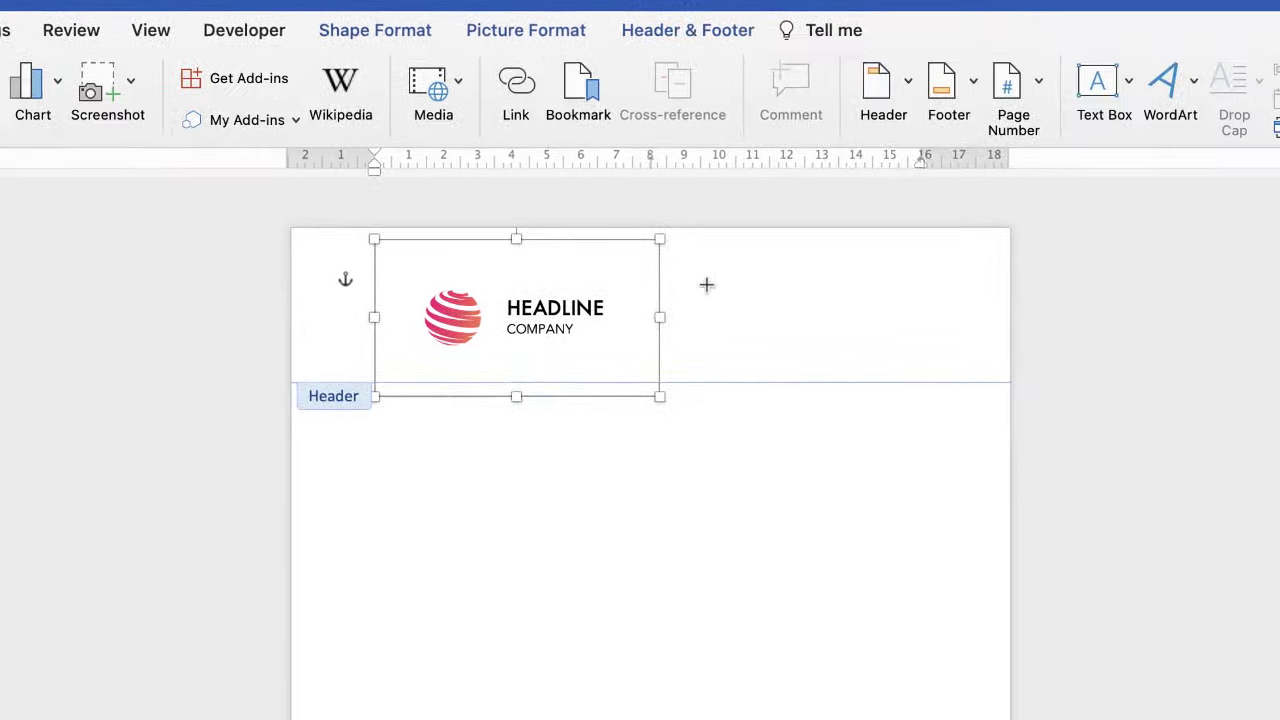
mouse_move(675, 290)
left_mouse_down()
mouse_move(677, 320)
mouse_move(1053, 337)
mouse_move(1005, 337)
mouse_move(1039, 340)
mouse_move(1027, 340)
left_mouse_up()
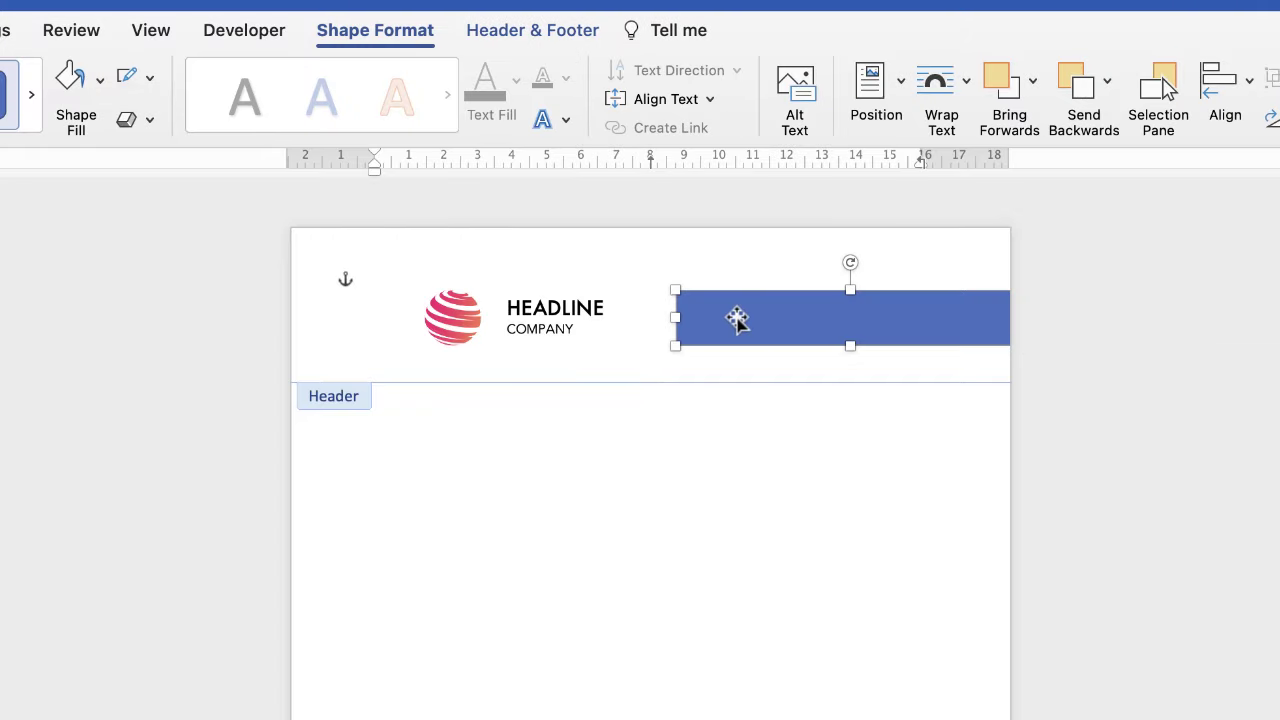
left_click_drag(737, 320, 690, 313)
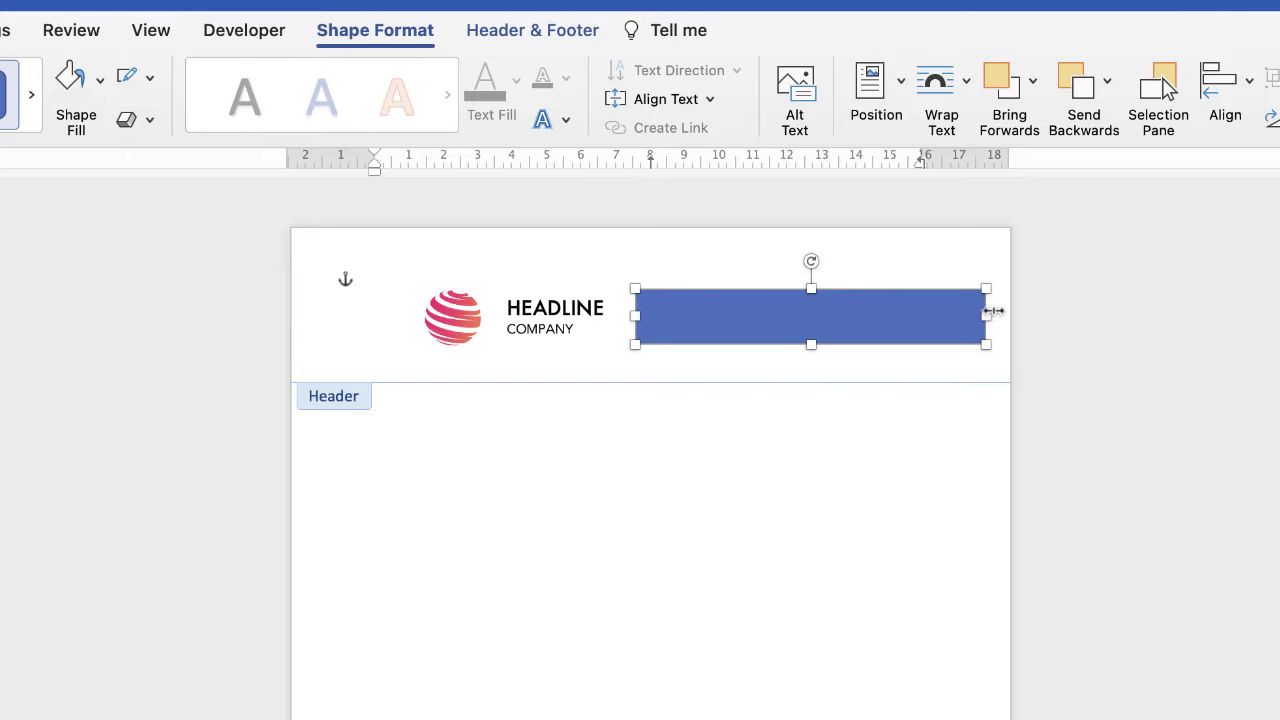
left_click_drag(987, 316, 1027, 318)
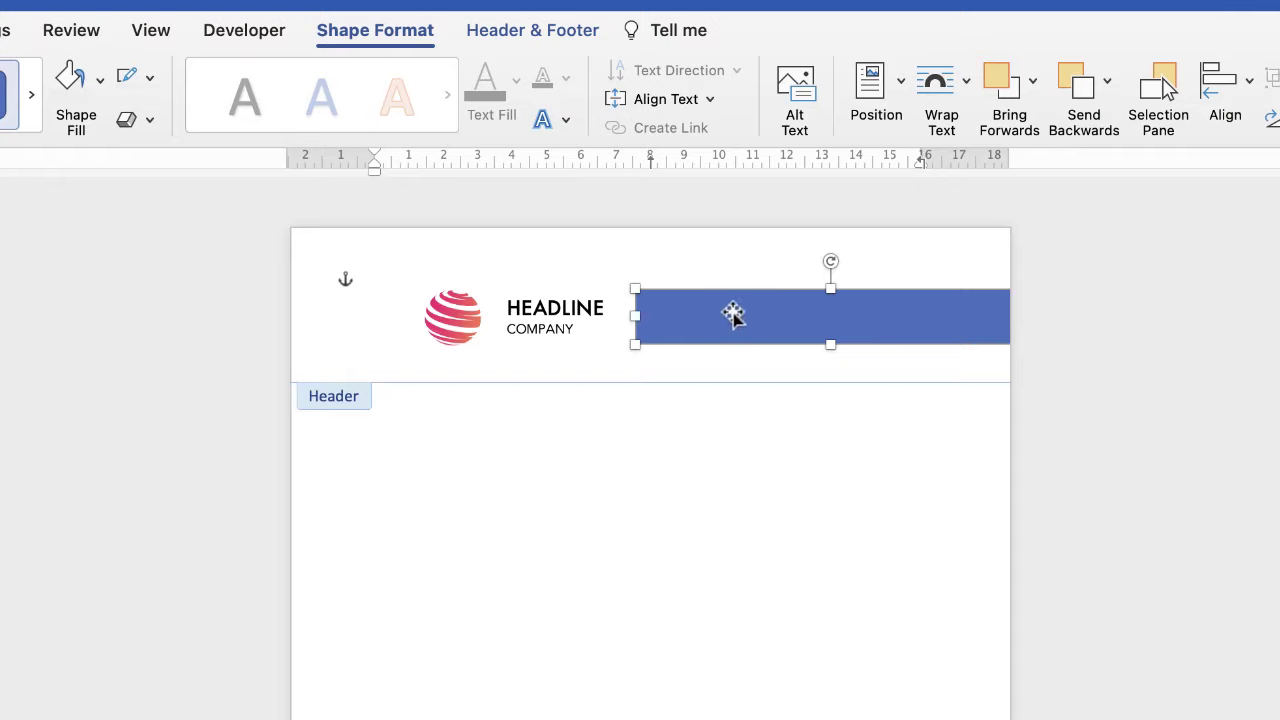
Step: Remove the rectangle's outline and change its fill to a gradient fill
double_click(787, 320)
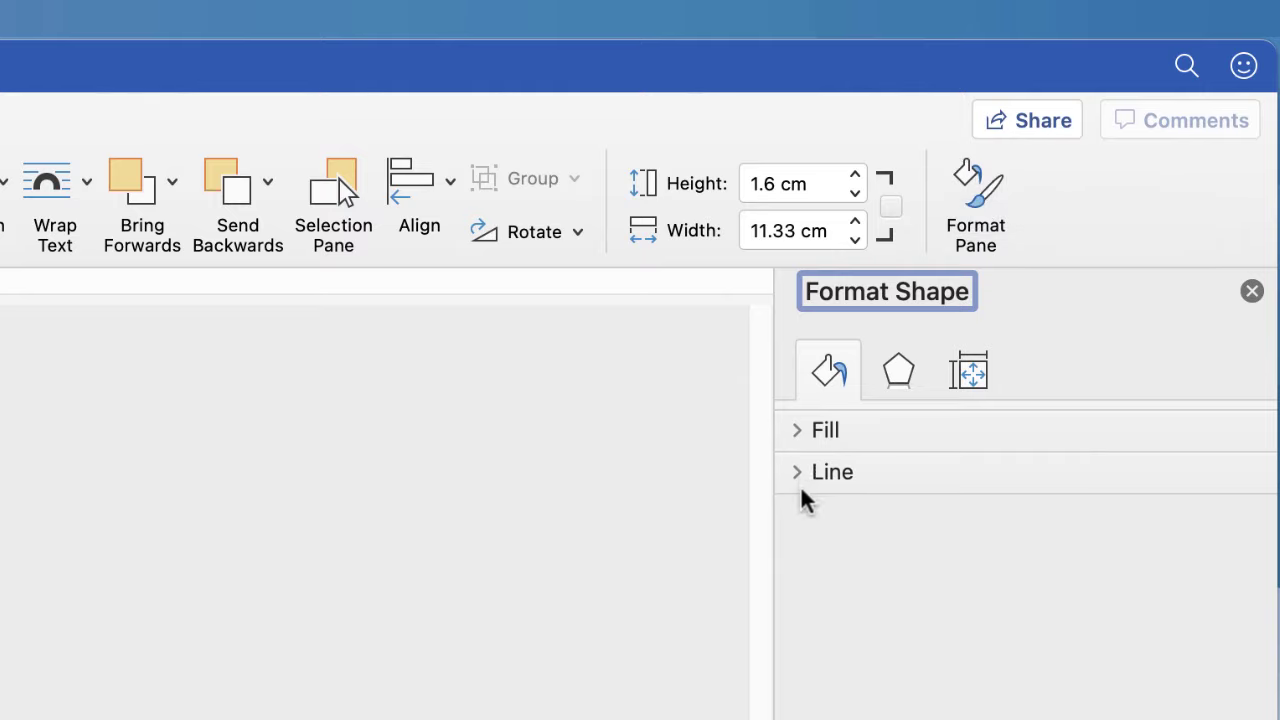
left_click(797, 427)
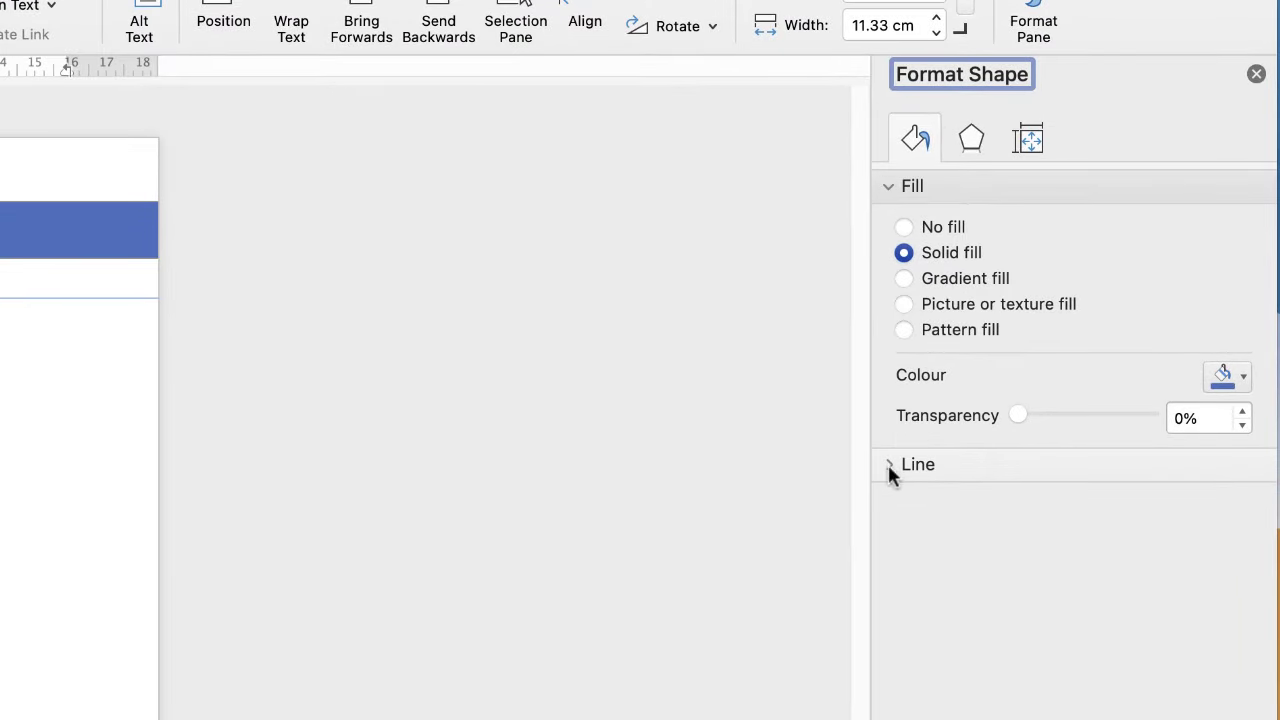
left_click(888, 463)
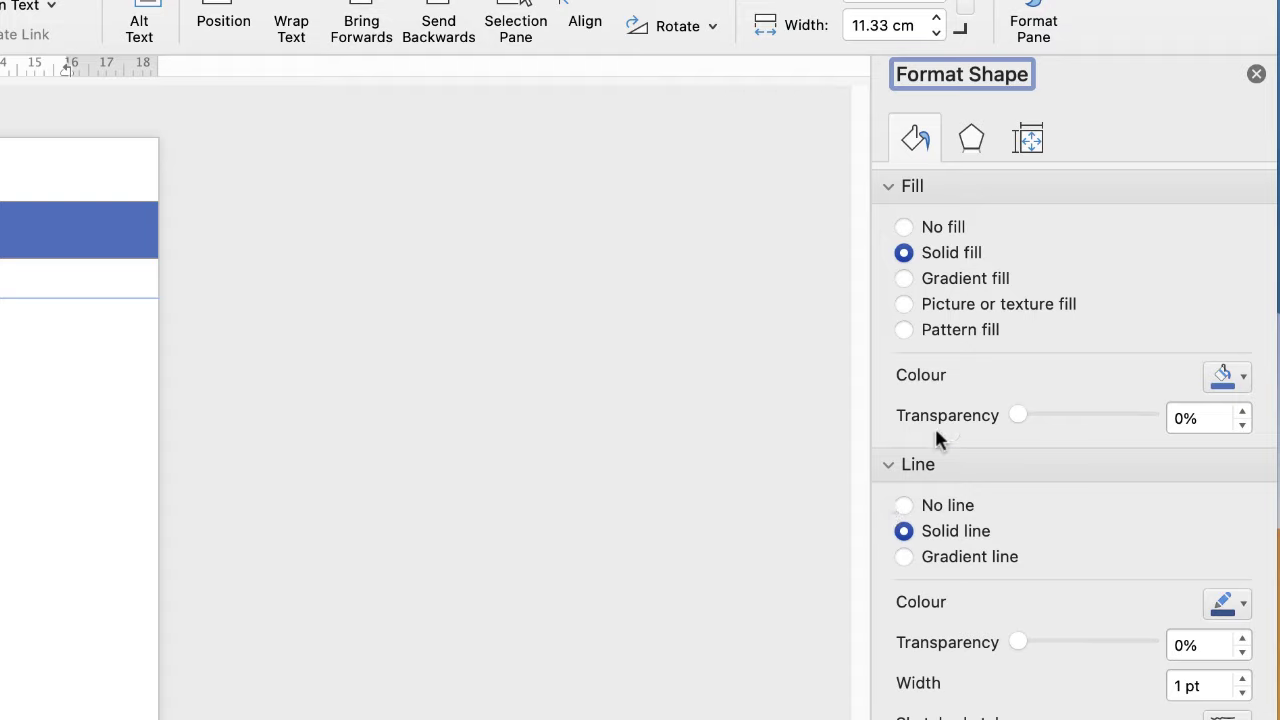
left_click(903, 505)
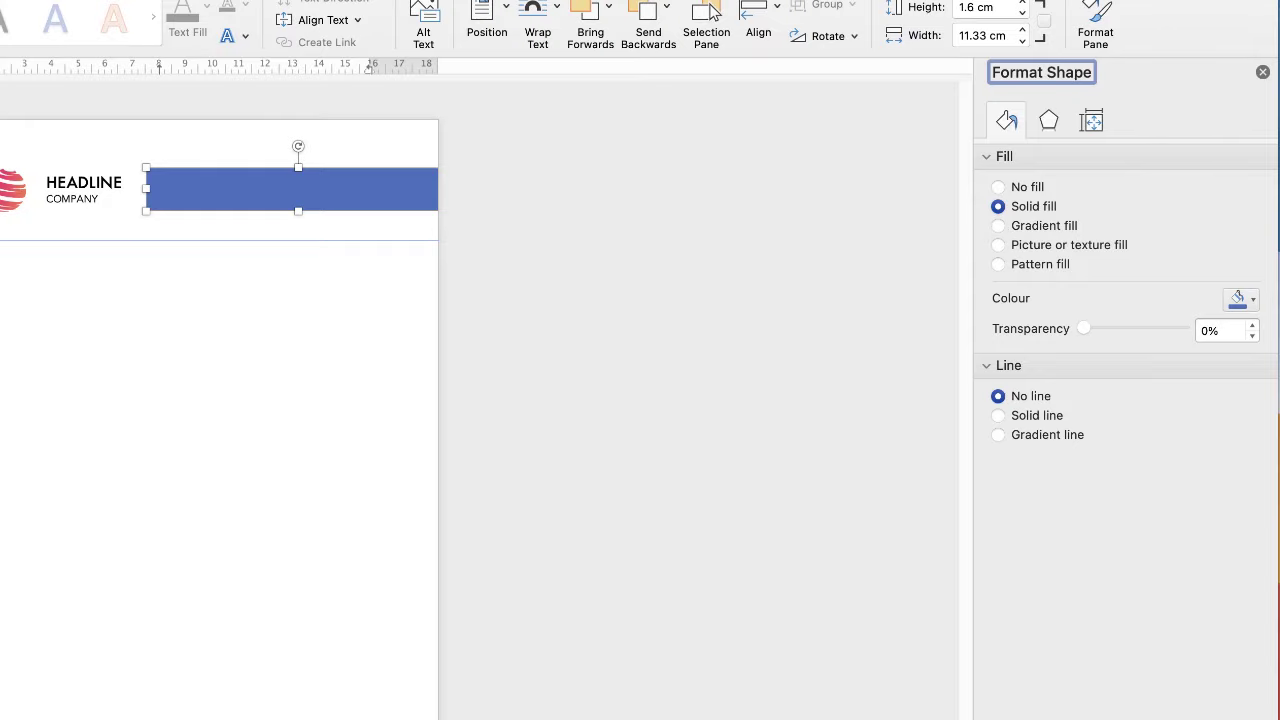
scroll(149, 168, "up", 5, "ctrl")
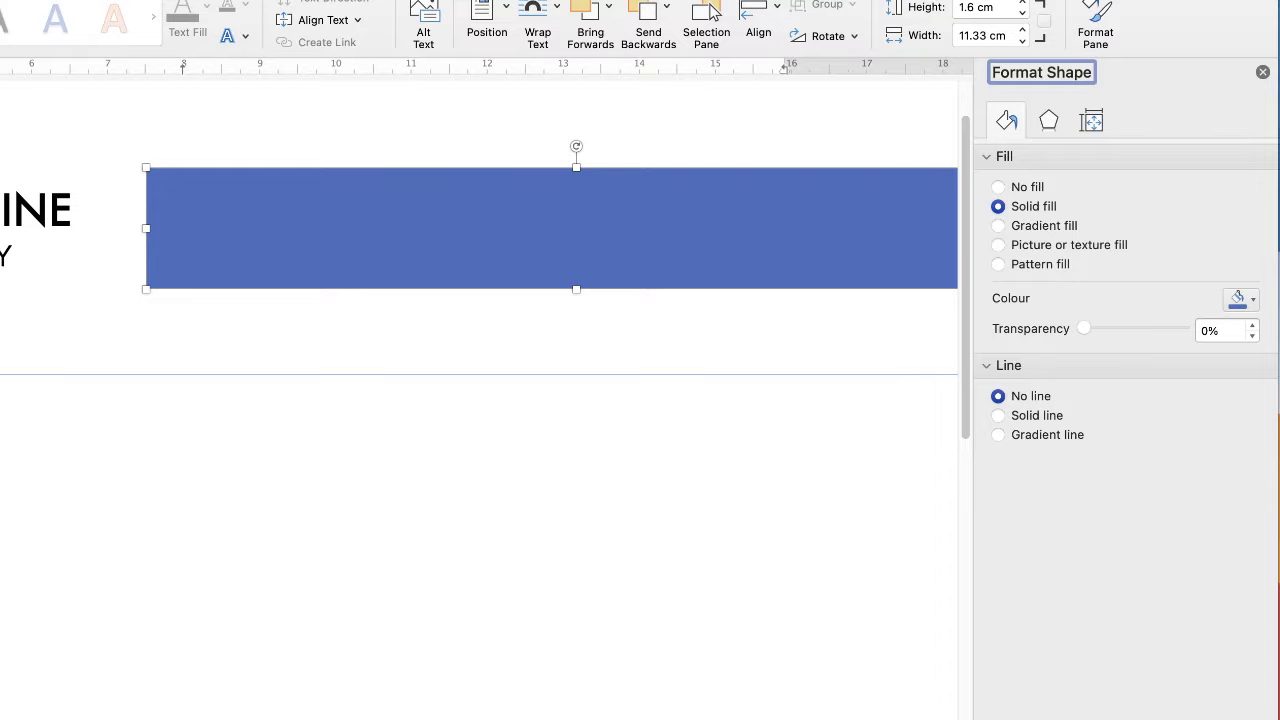
left_click(998, 226)
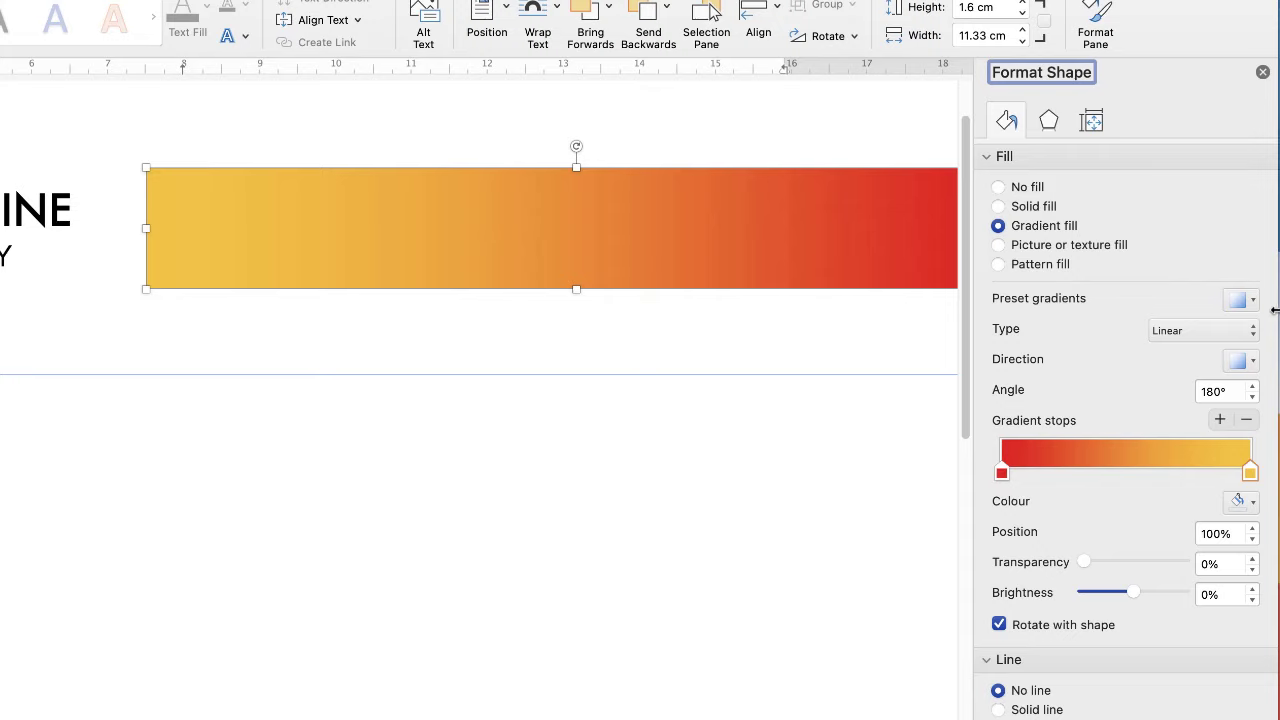
Step: Narrow the document window and choose Linear as the rectangle's gradient type
left_click_drag(1274, 311, 1065, 319)
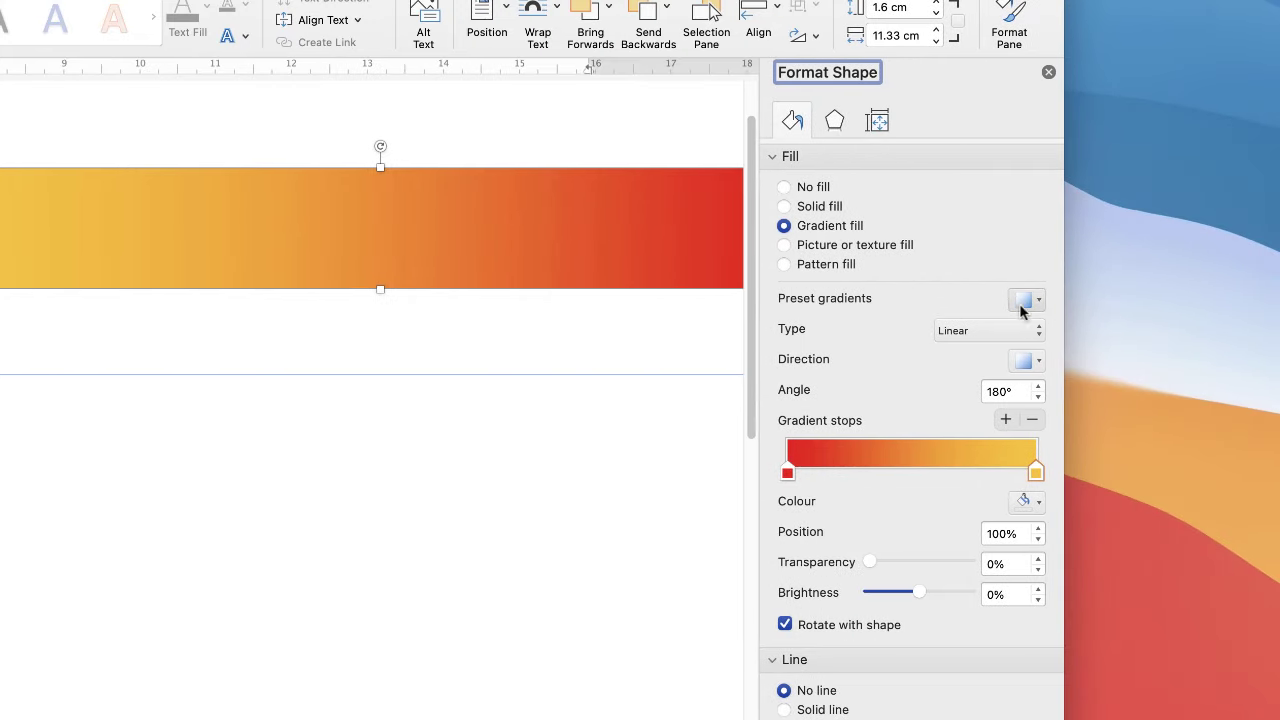
left_click(1039, 305)
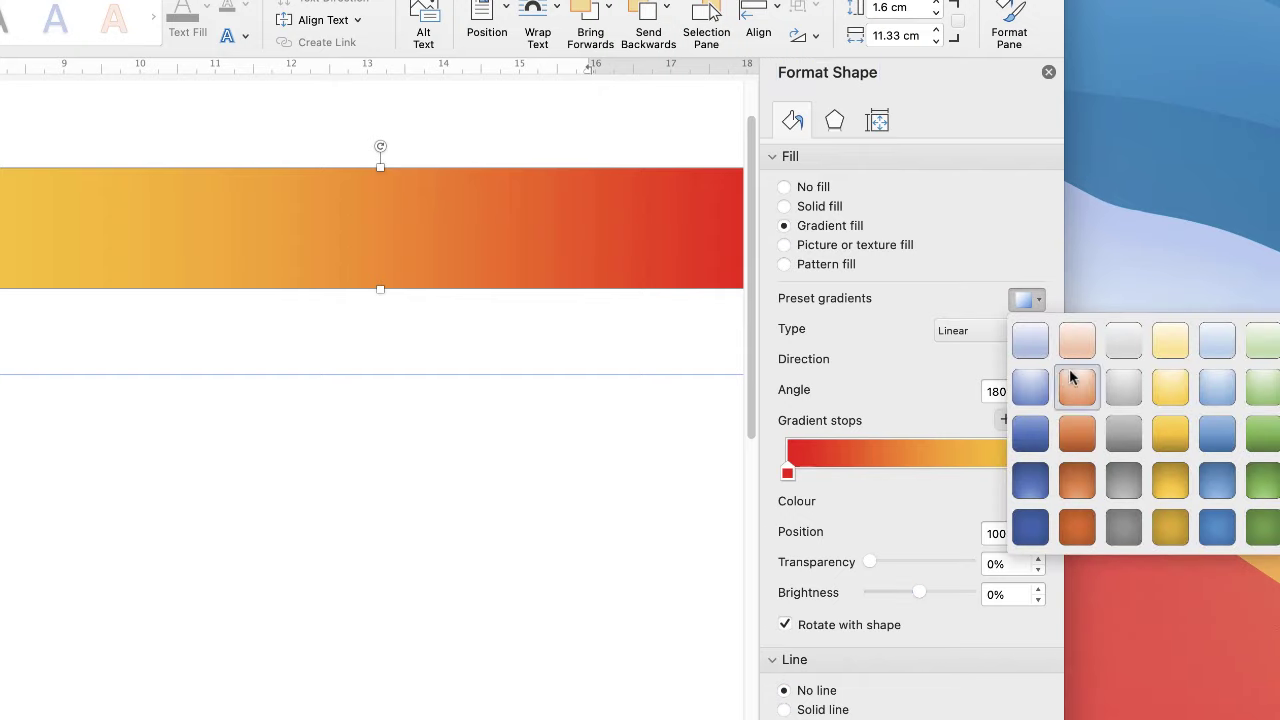
left_click(1037, 298)
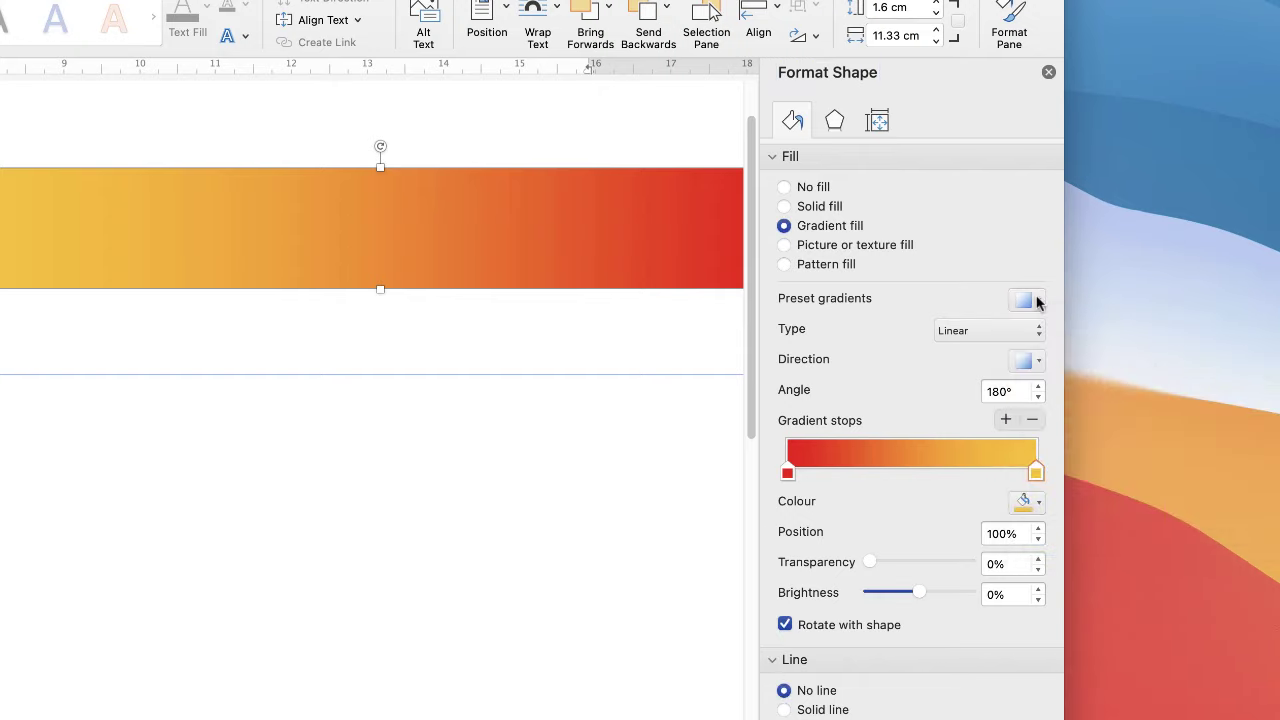
left_click(1027, 336)
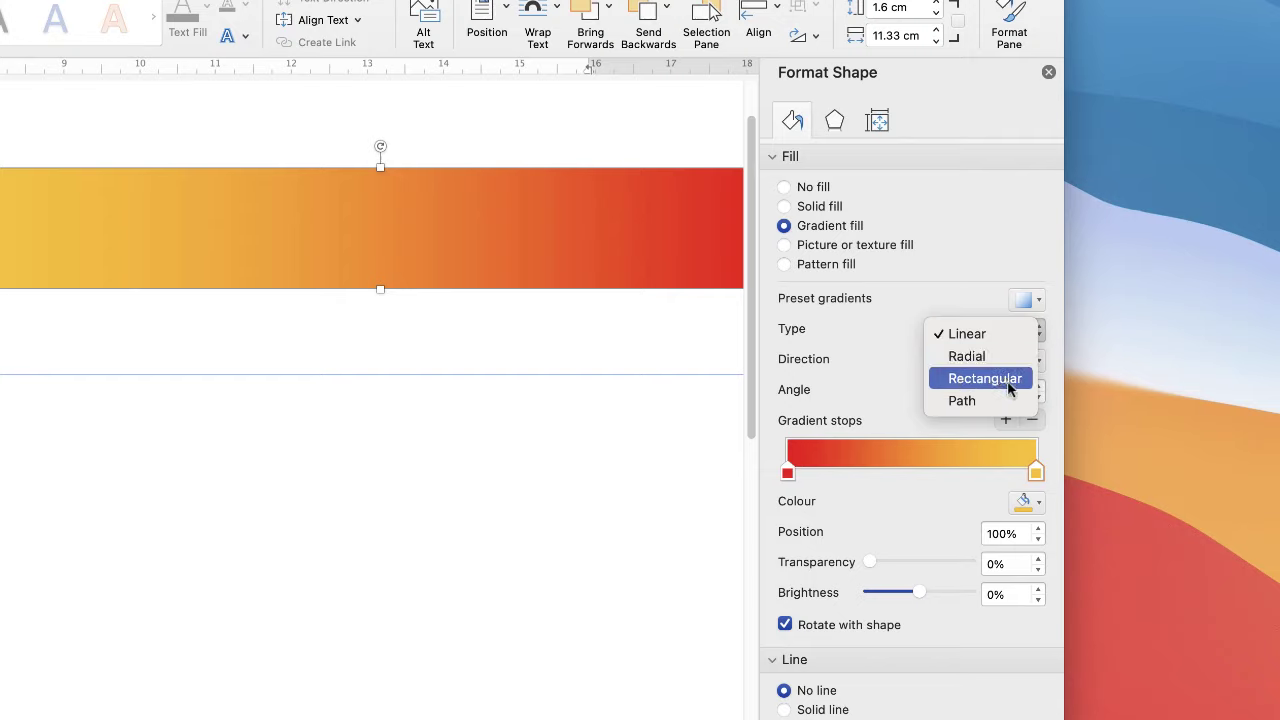
left_click(970, 336)
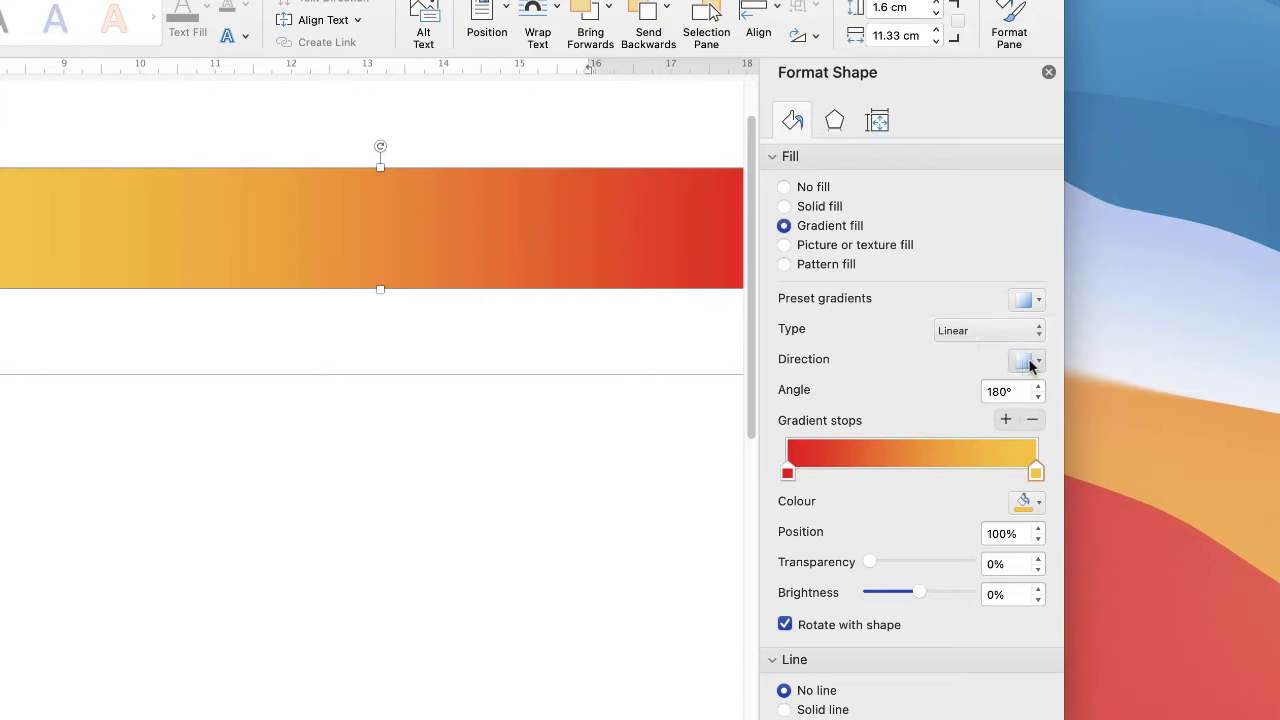
Step: Set the gradient's direction to linear left-to-right at 0°, running from red to yellow
left_click(1040, 362)
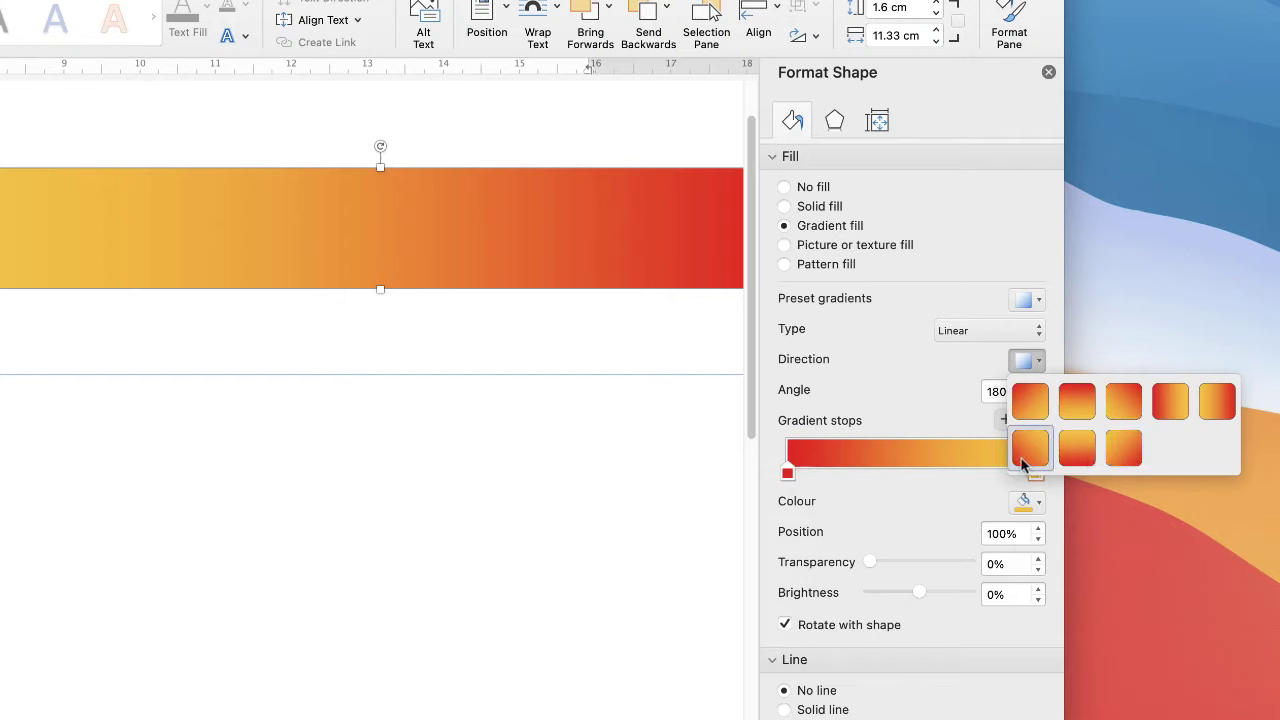
left_click(1176, 405)
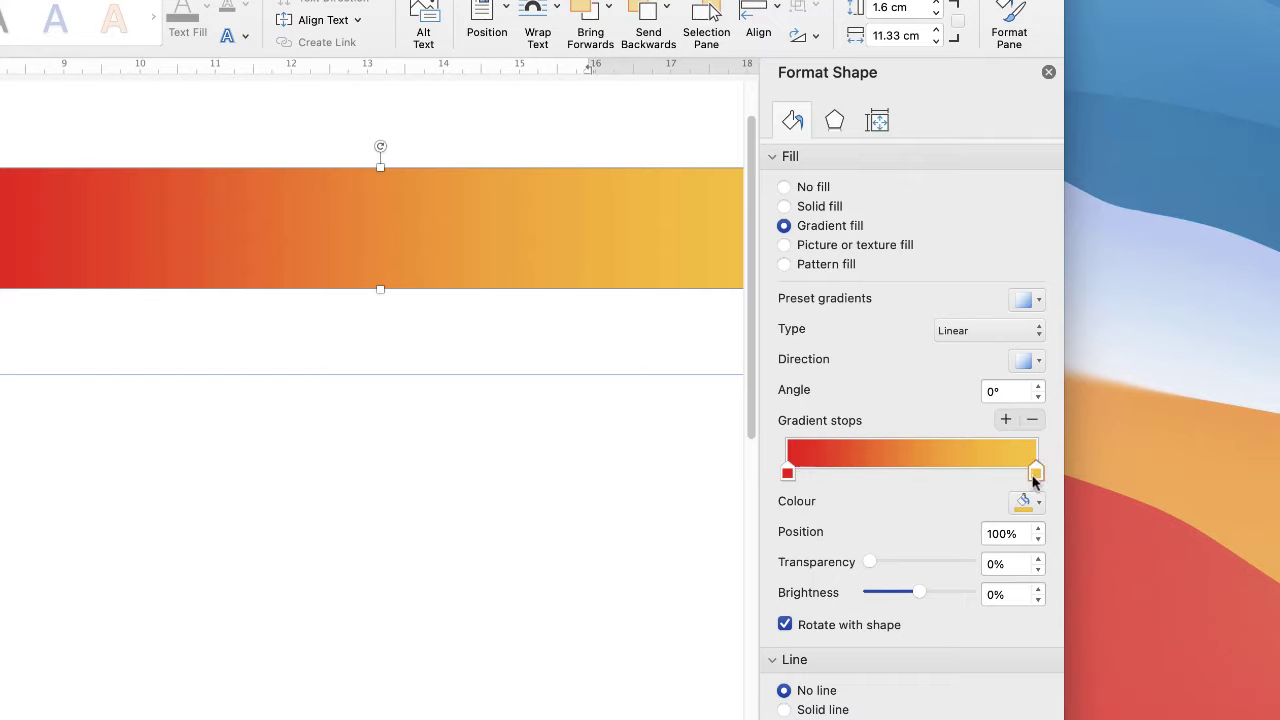
left_click(1036, 366)
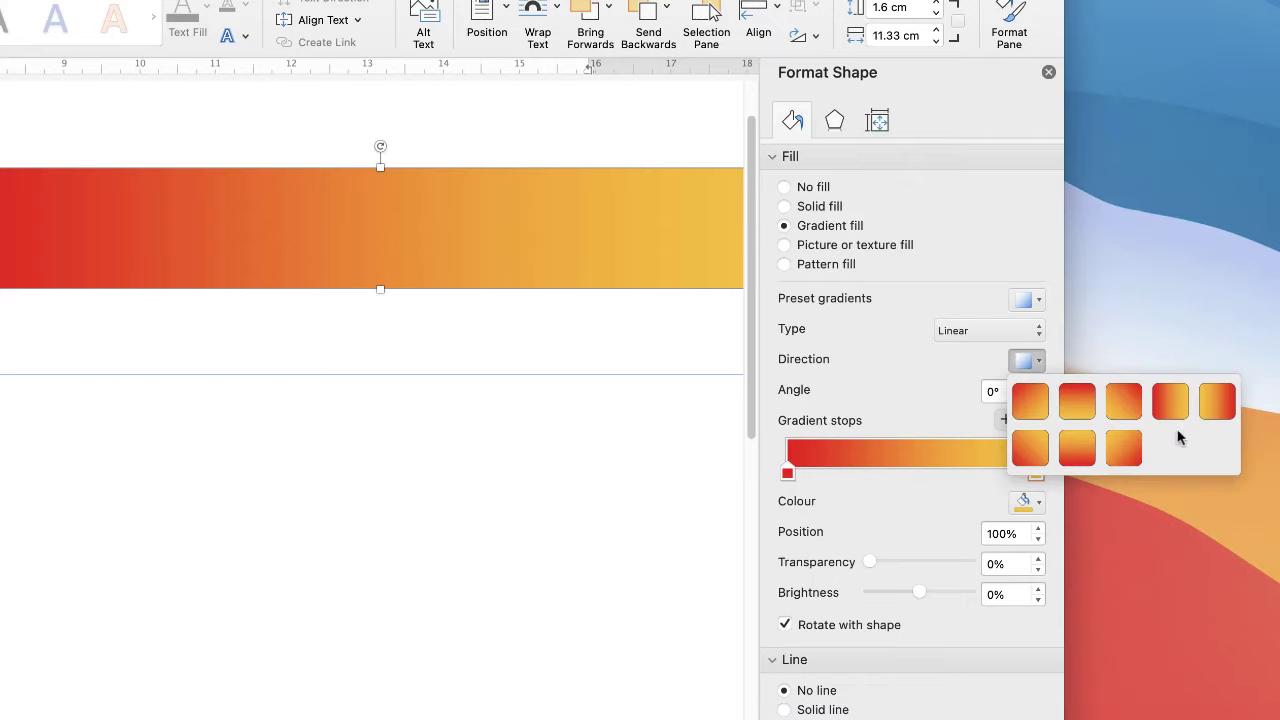
left_click(1212, 406)
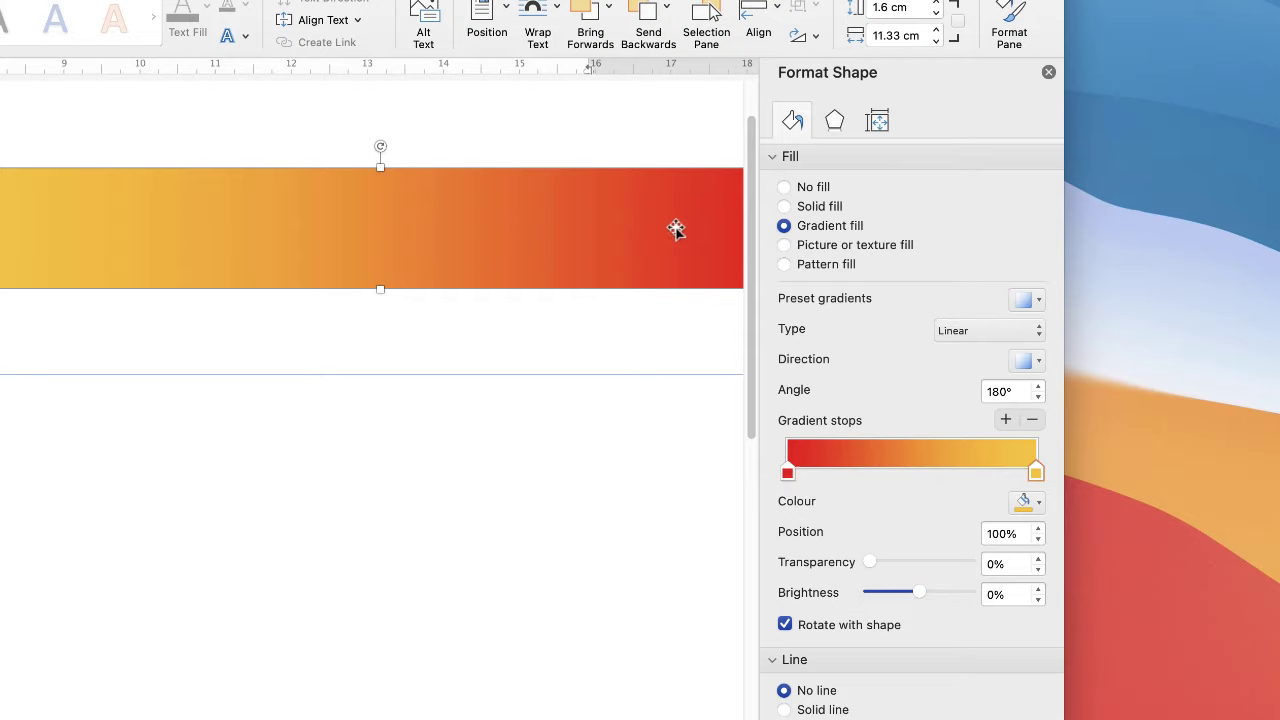
left_click(1040, 362)
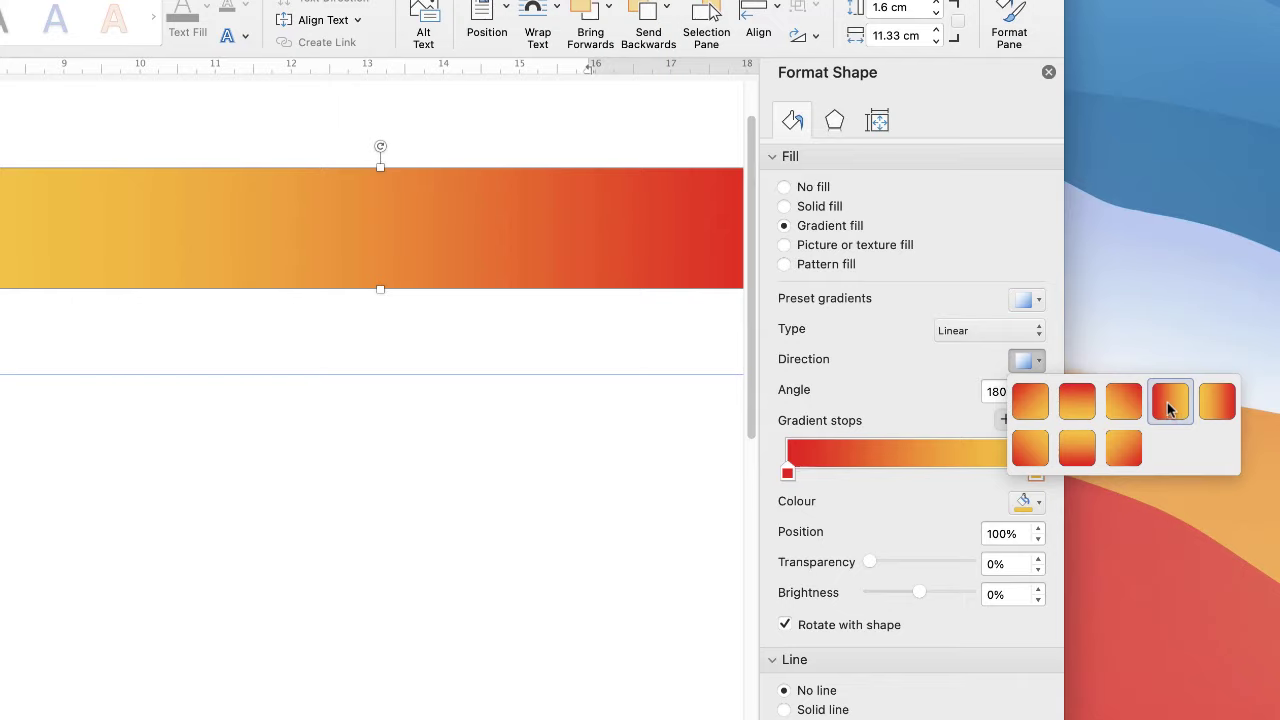
left_click(1167, 402)
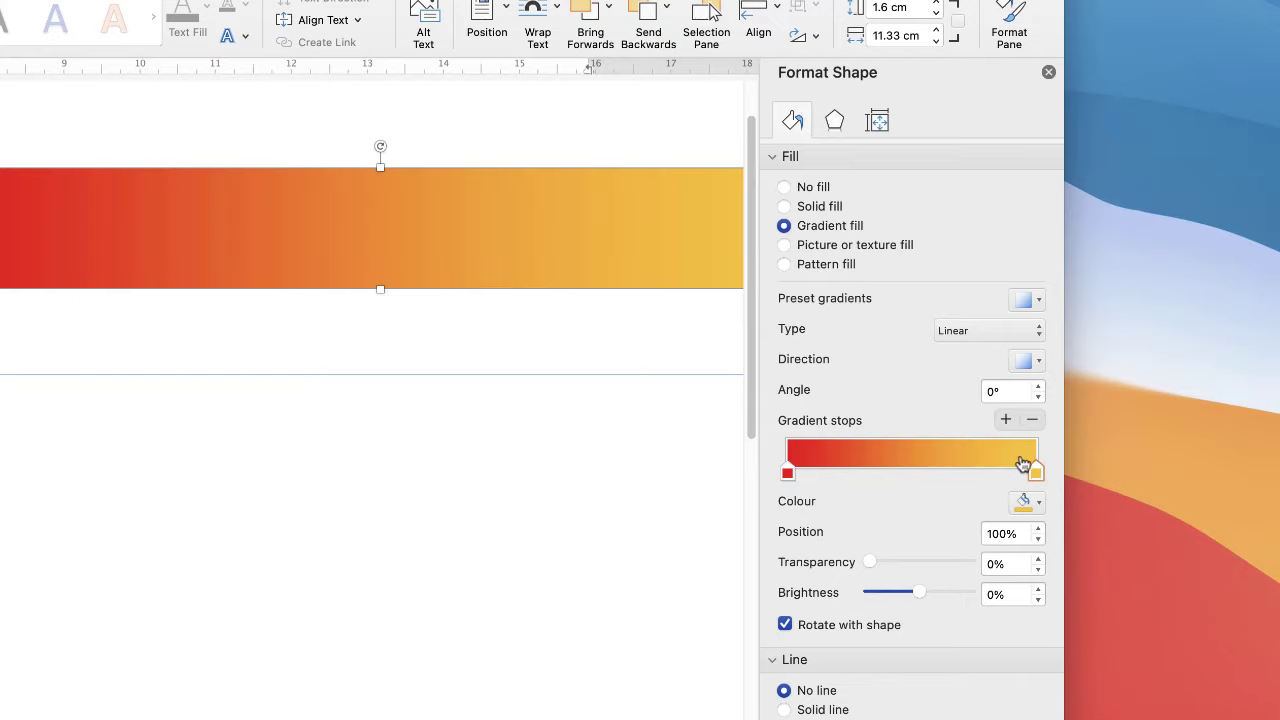
Step: Open the custom colour picker for the red gradient stop at 0%
left_click(788, 474)
left_click(788, 474)
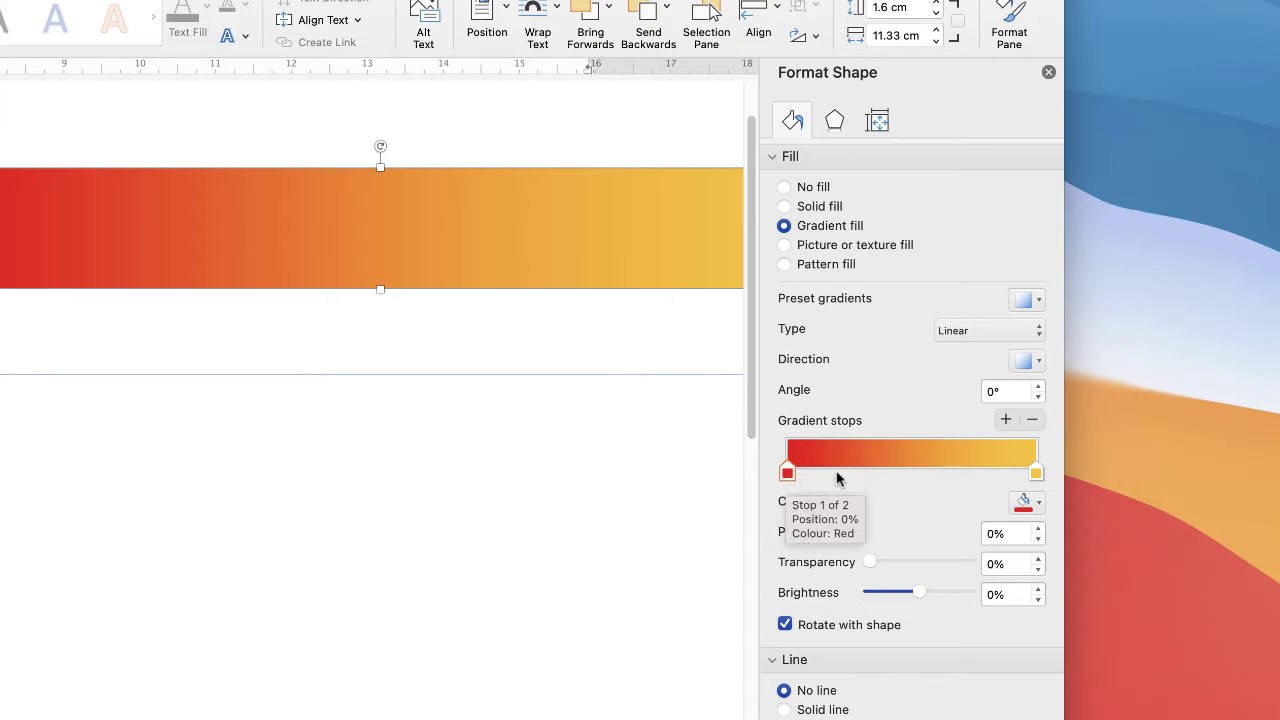
left_click(1038, 508)
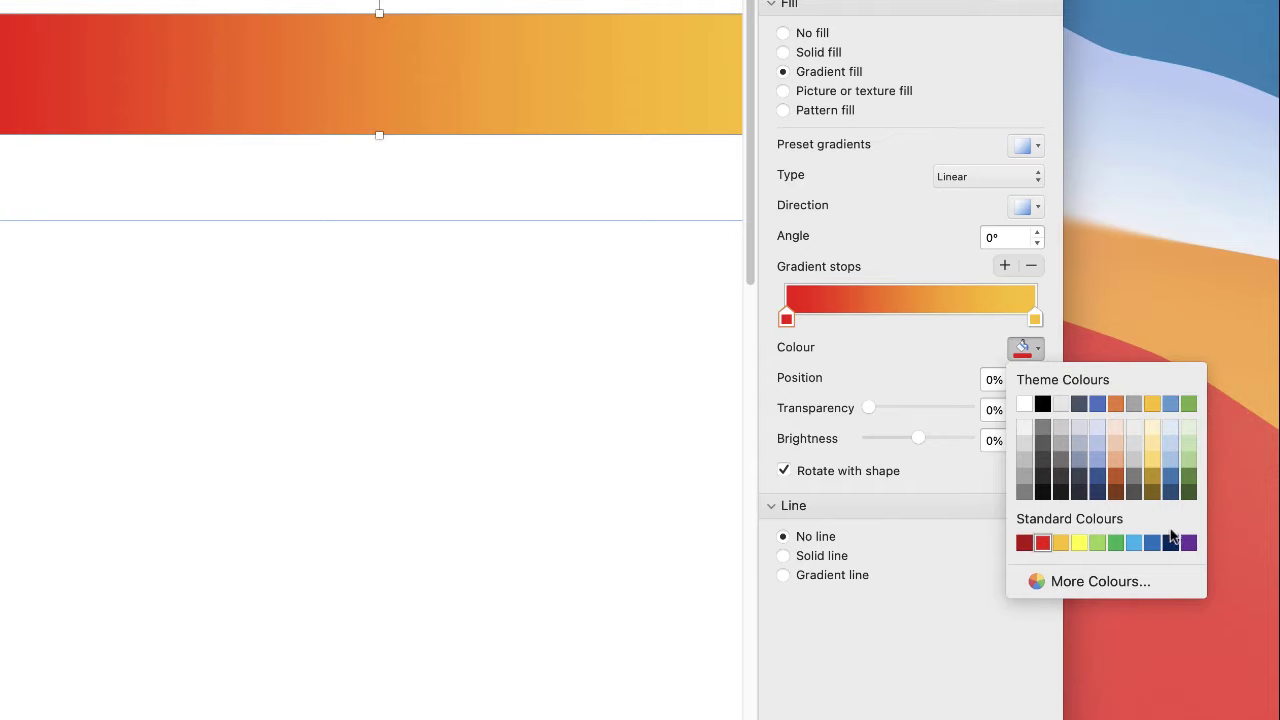
left_click(1039, 582)
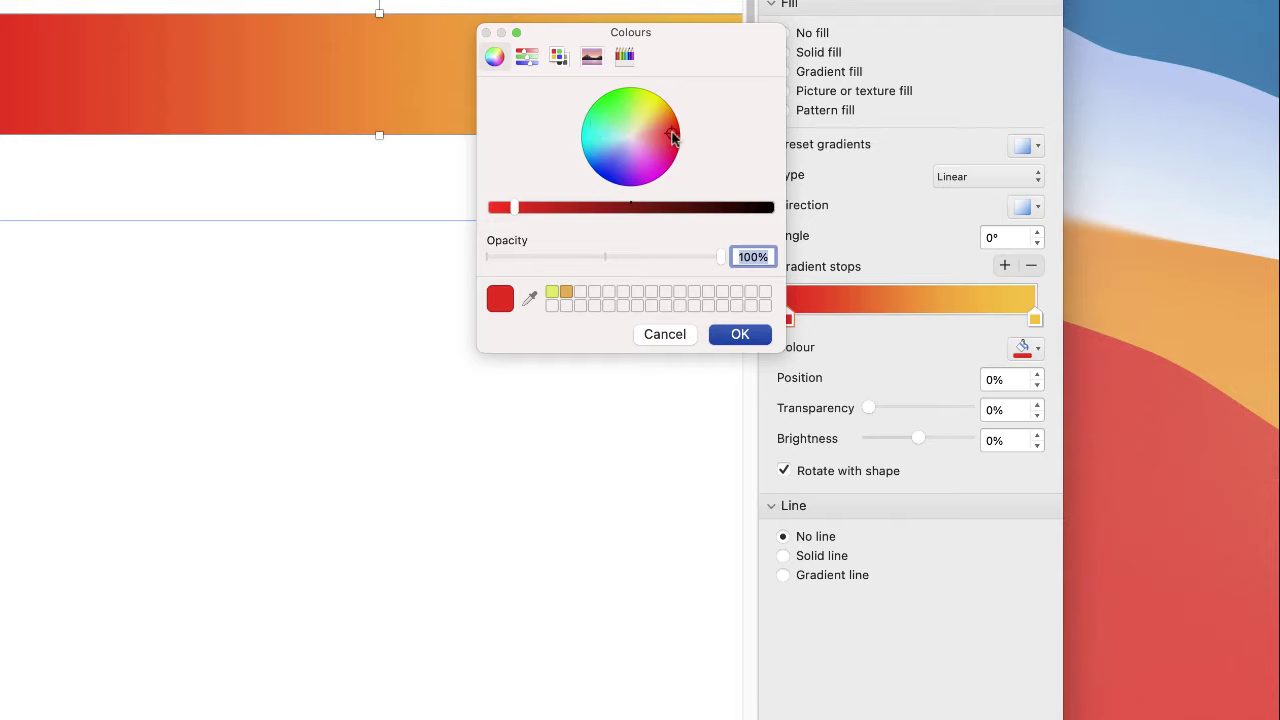
Step: Try a light blue and a light purple from the colour wheel at full brightness for the first gradient stop
left_click_drag(673, 139, 612, 150)
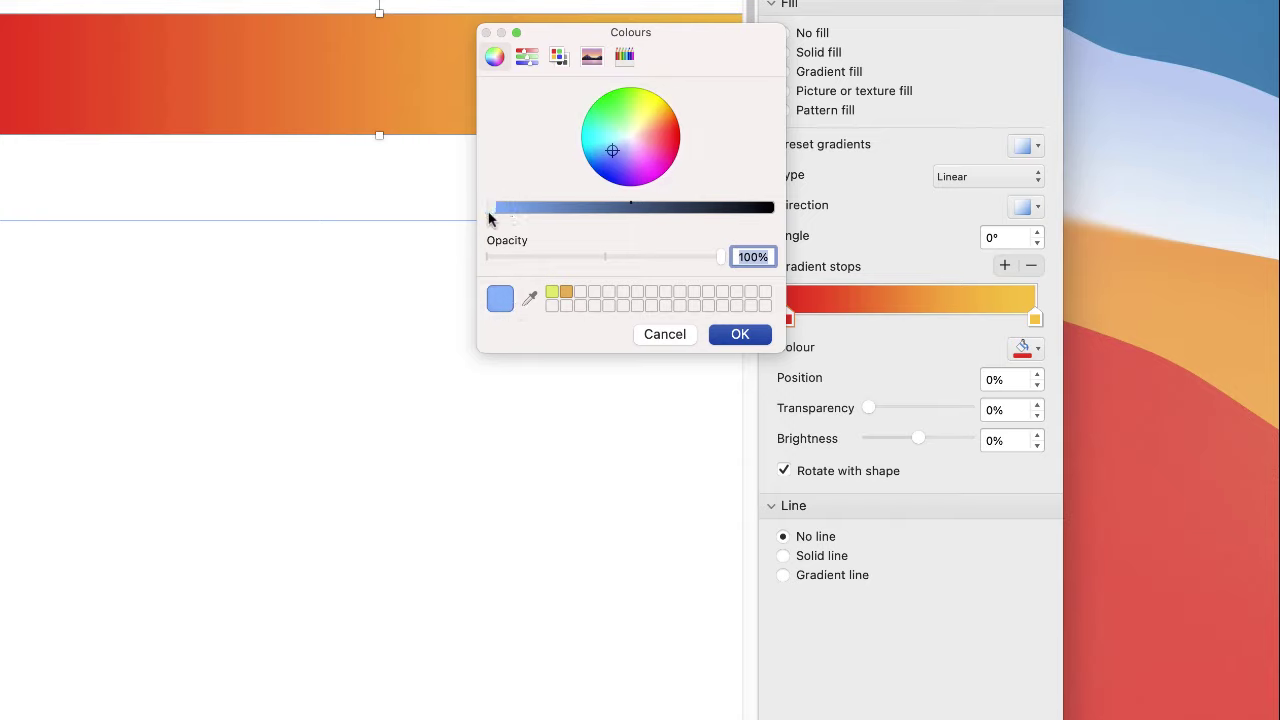
mouse_move(489, 212)
left_mouse_down()
mouse_move(594, 217)
mouse_move(483, 218)
left_mouse_up()
left_click(626, 150)
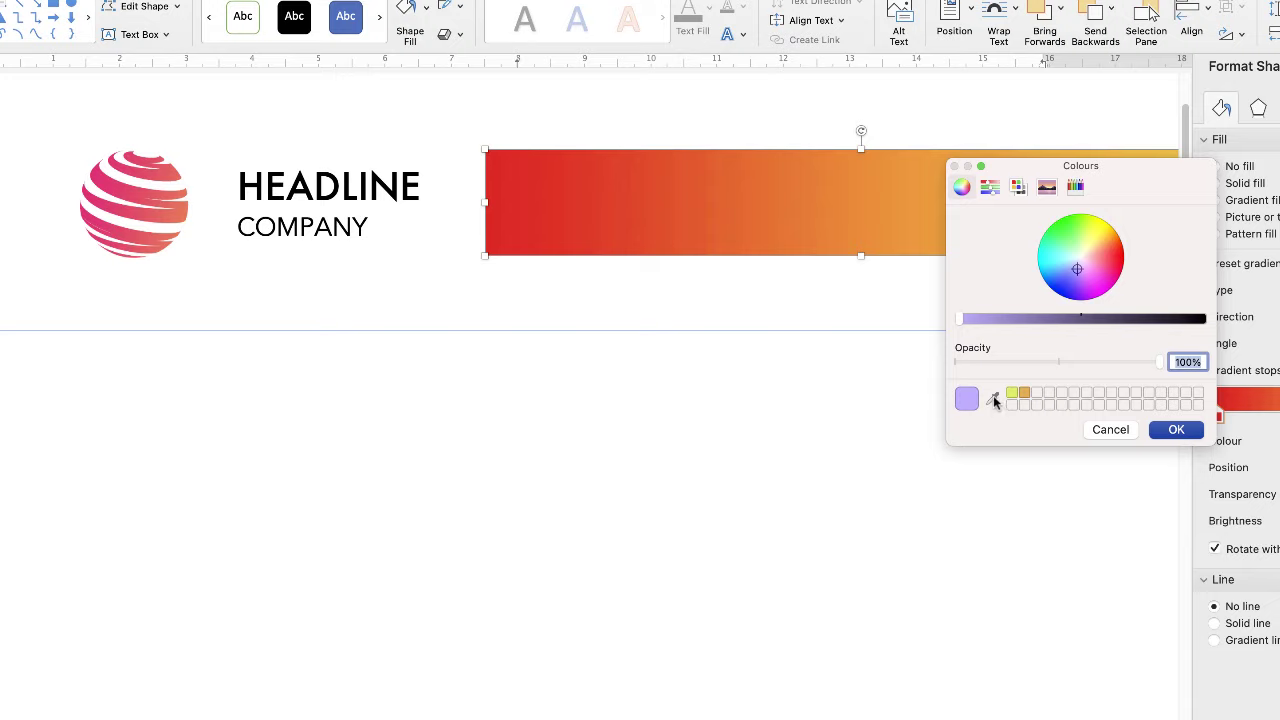
Step: Sample the pink from the left part of the logo and apply it to the first gradient stop
left_click(993, 399)
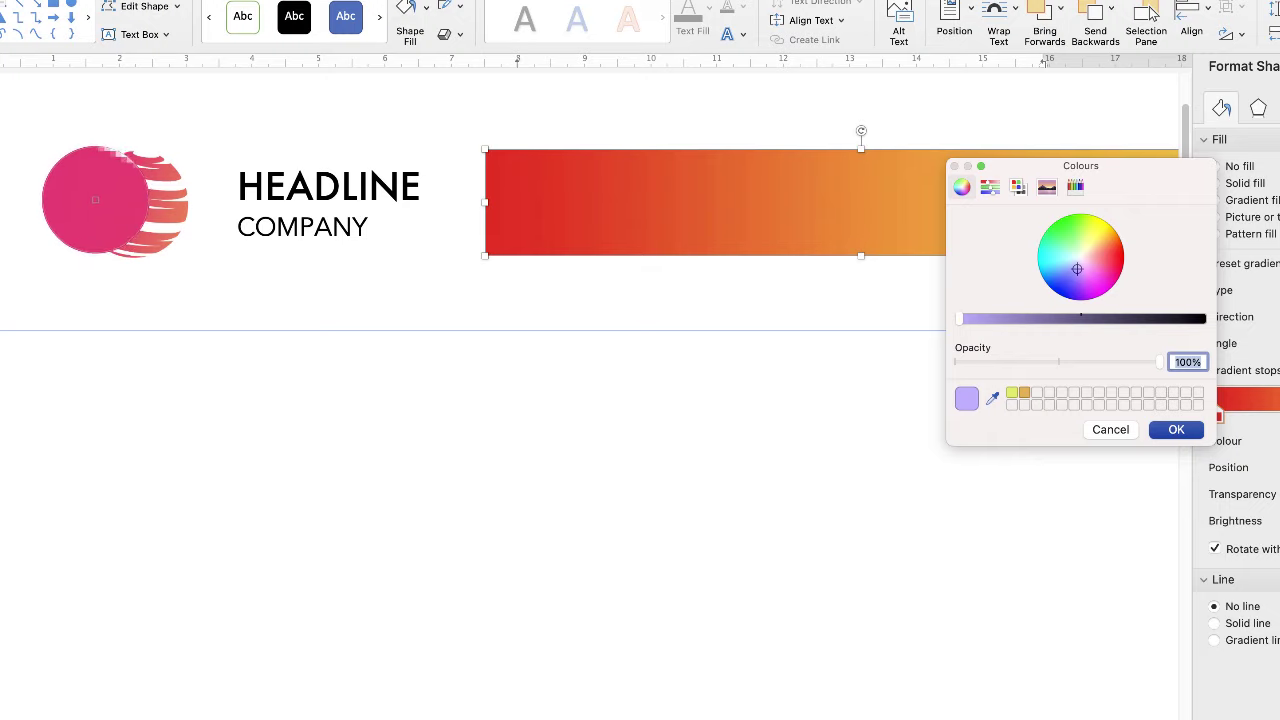
left_click(95, 199)
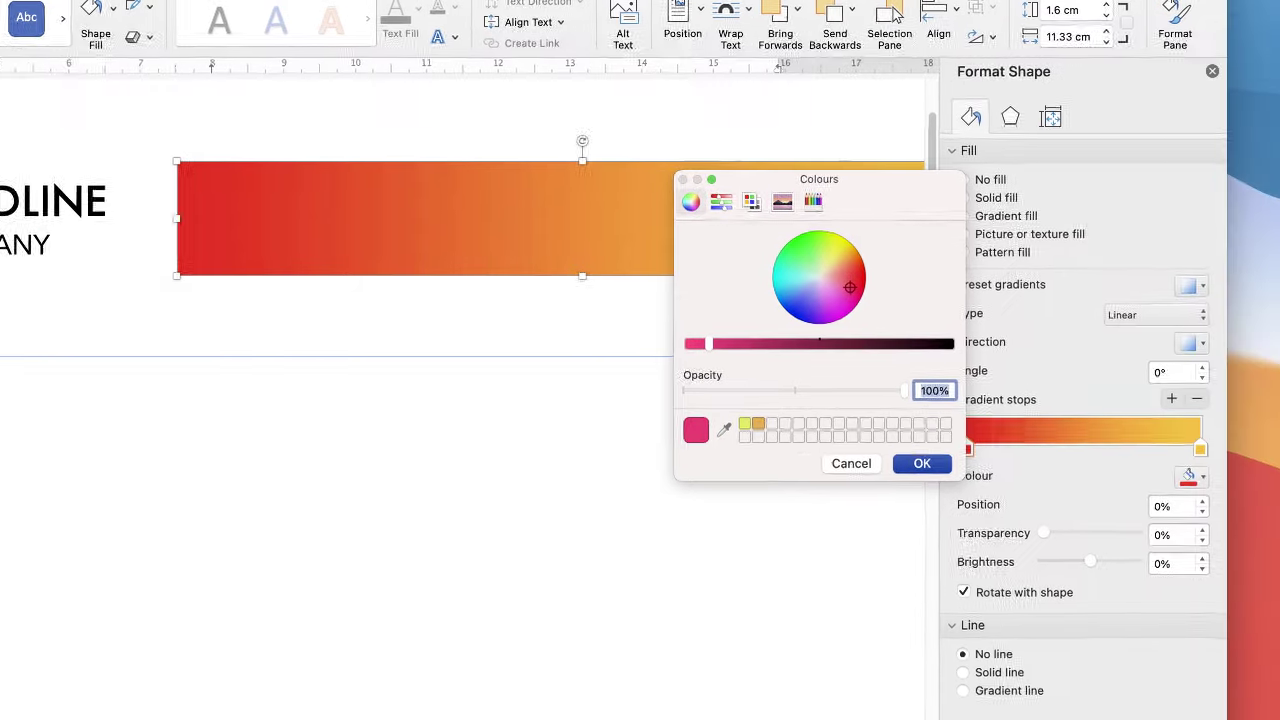
left_click(876, 470)
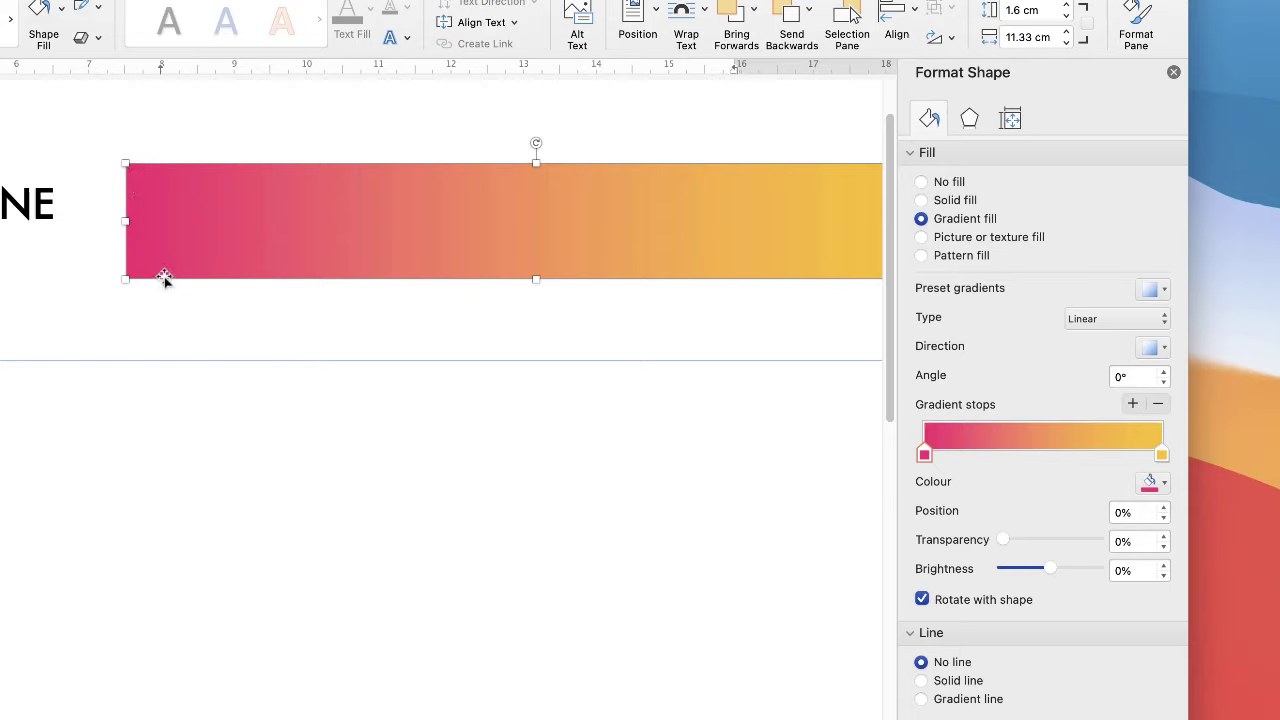
Step: Recolour the yellow gradient stop at 100% with the orange sampled from the right part of the logo
left_click(1161, 455)
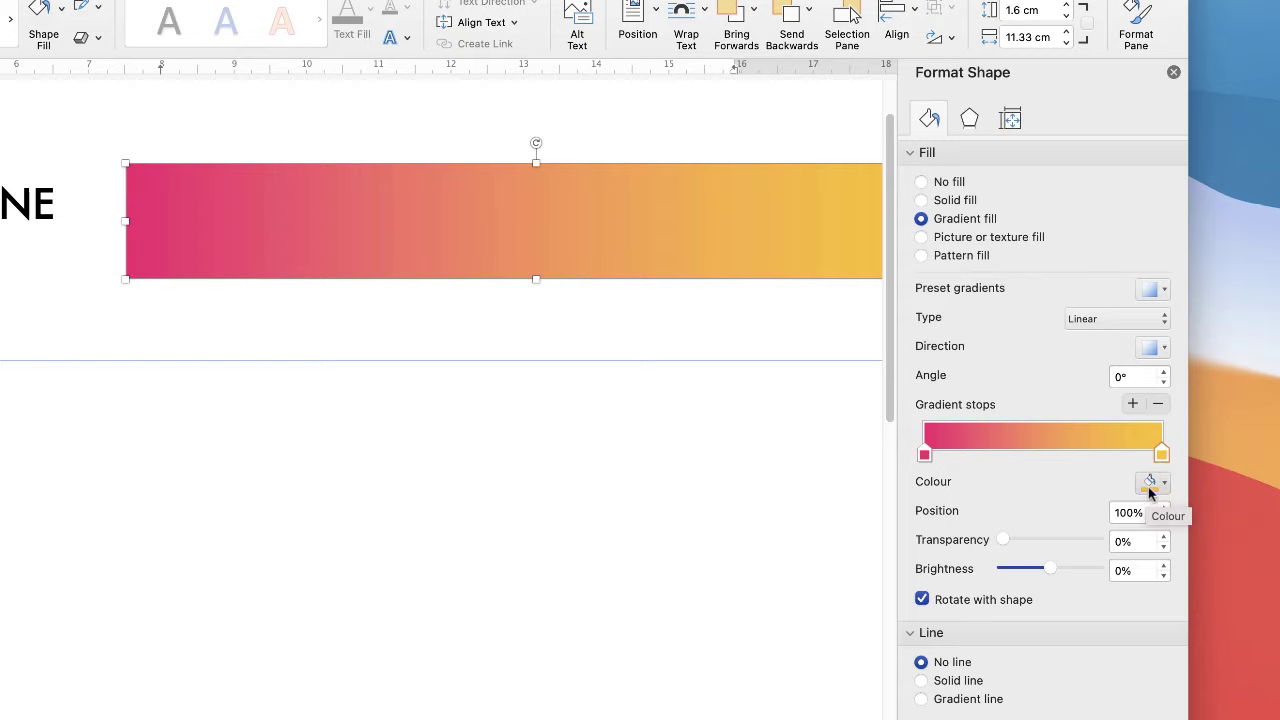
left_click(1164, 484)
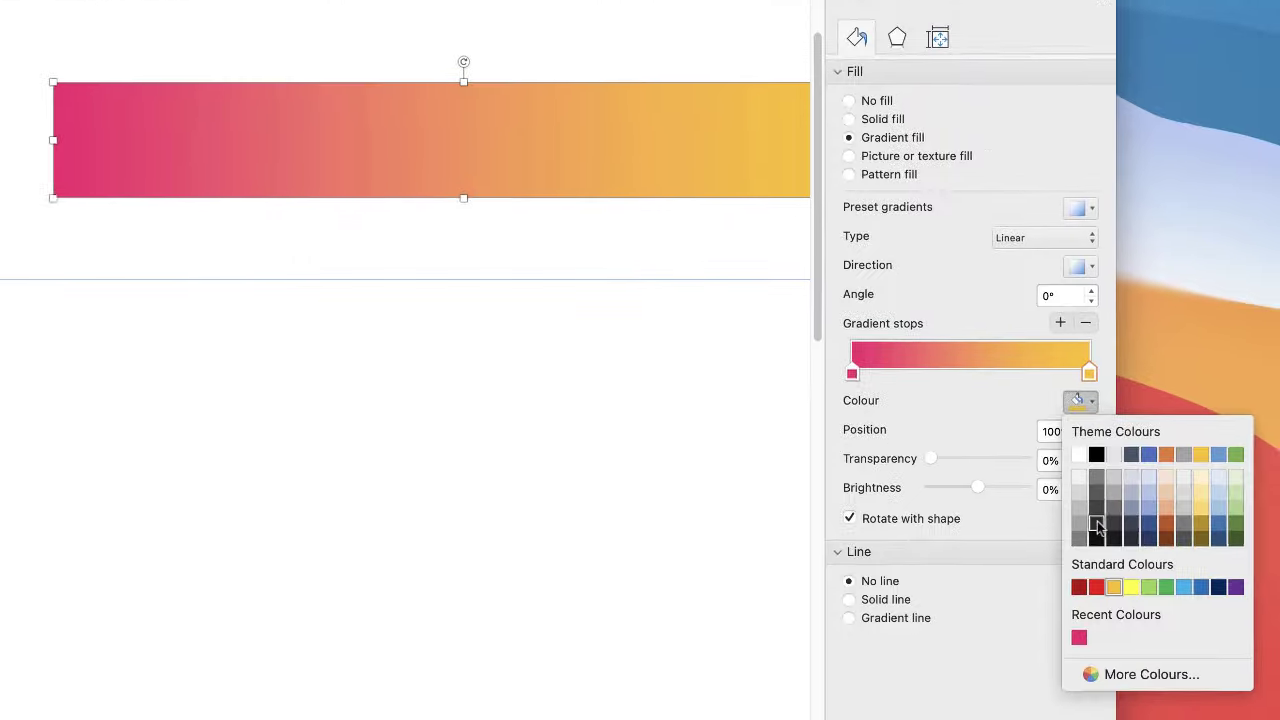
left_click(1090, 672)
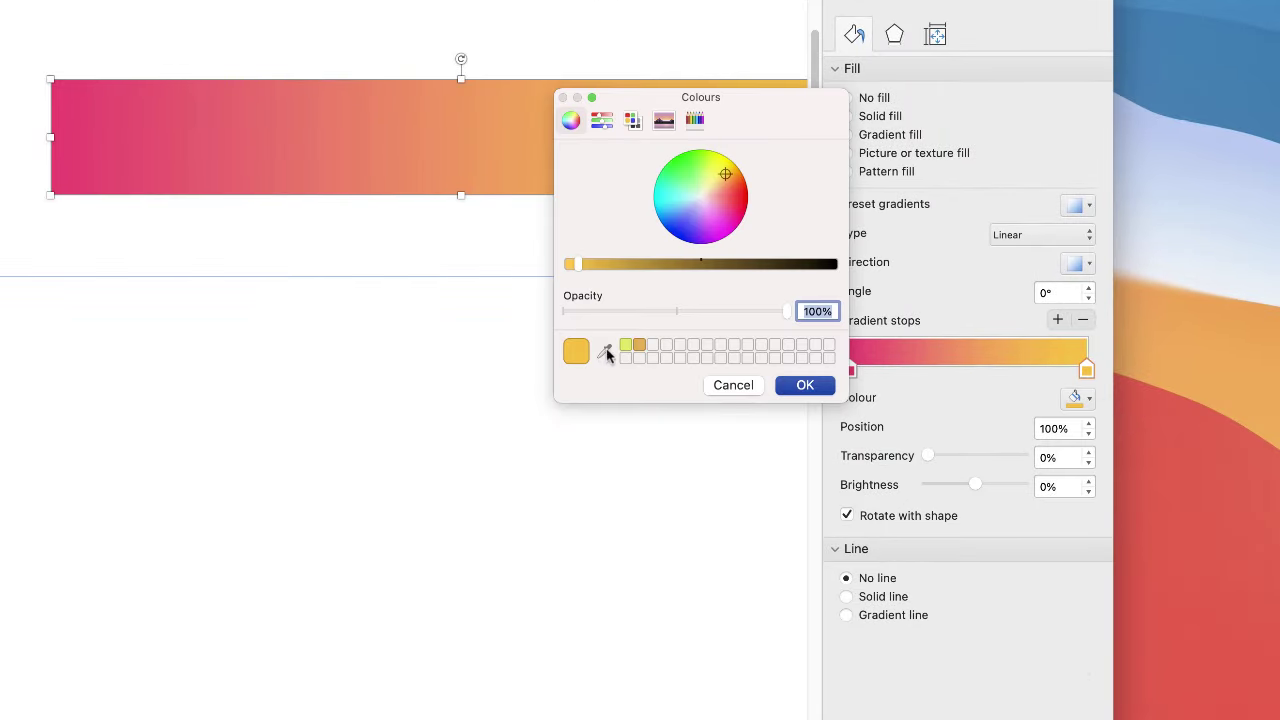
left_click(606, 352)
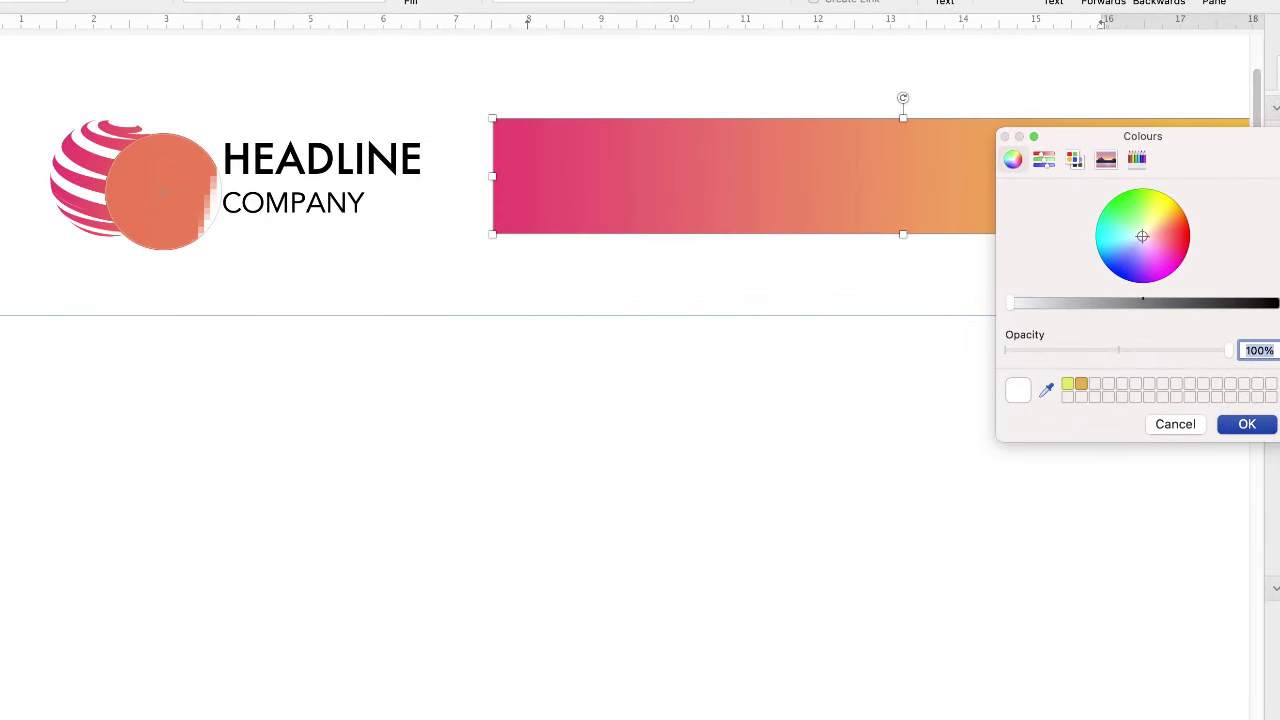
left_click(162, 188)
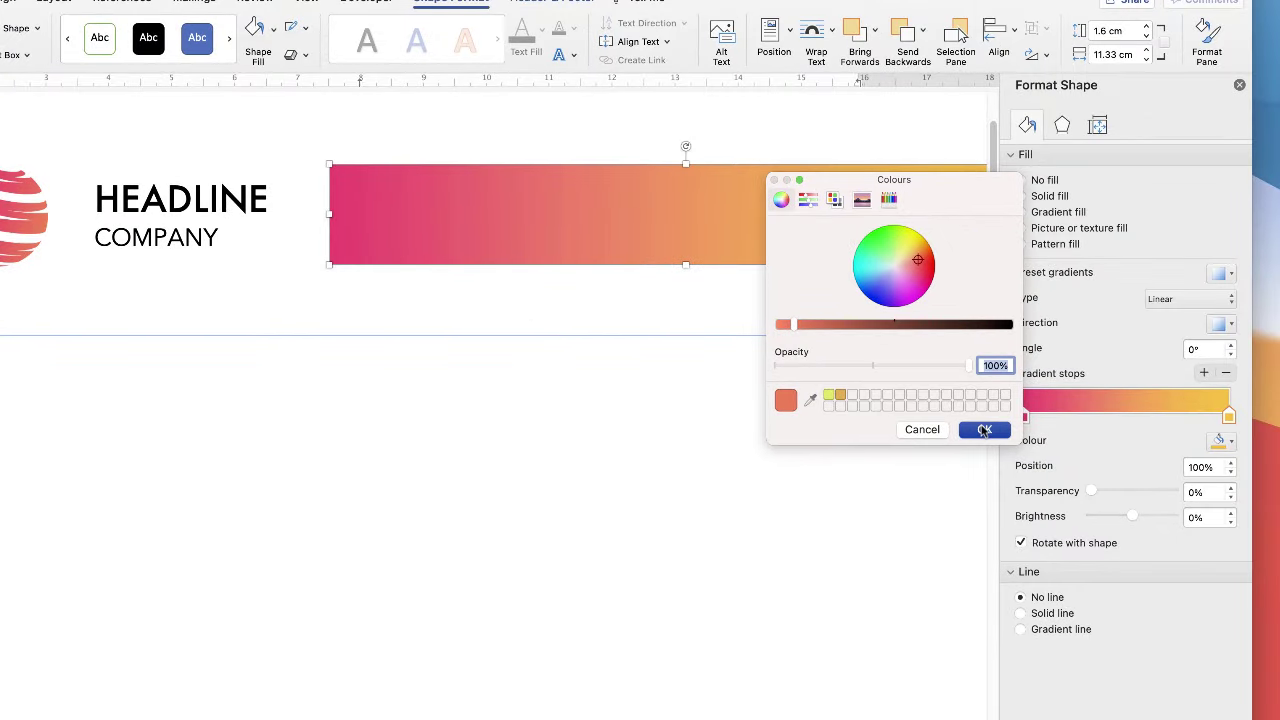
left_click(985, 430)
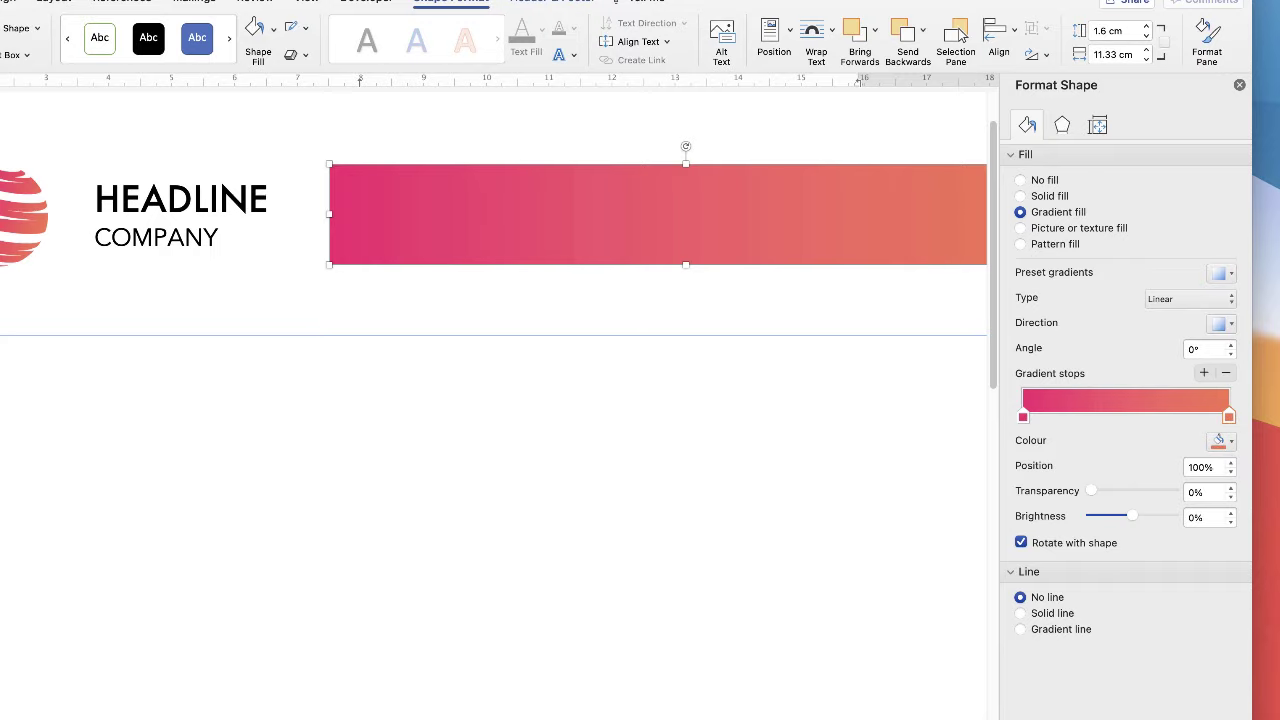
Step: Try duplicating the gradient bar by copy and paste, undoing each pasted copy
scroll(585, 214, "down", 5)
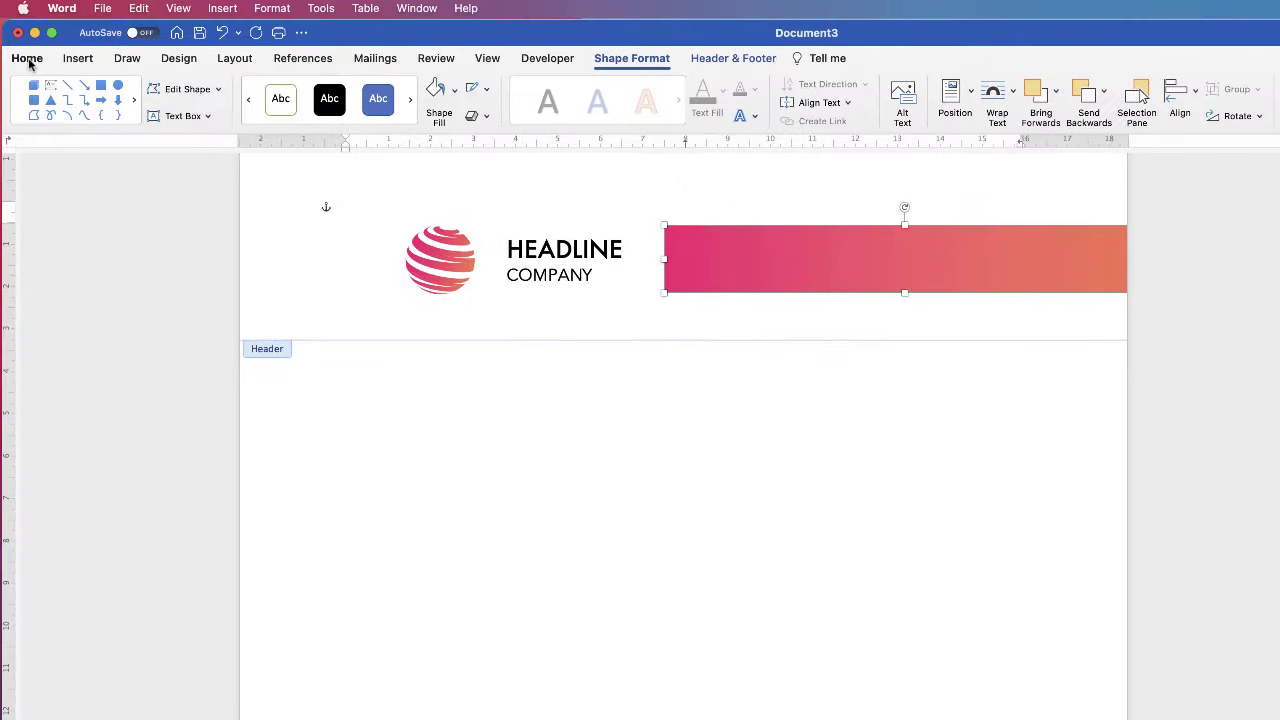
left_click(27, 59)
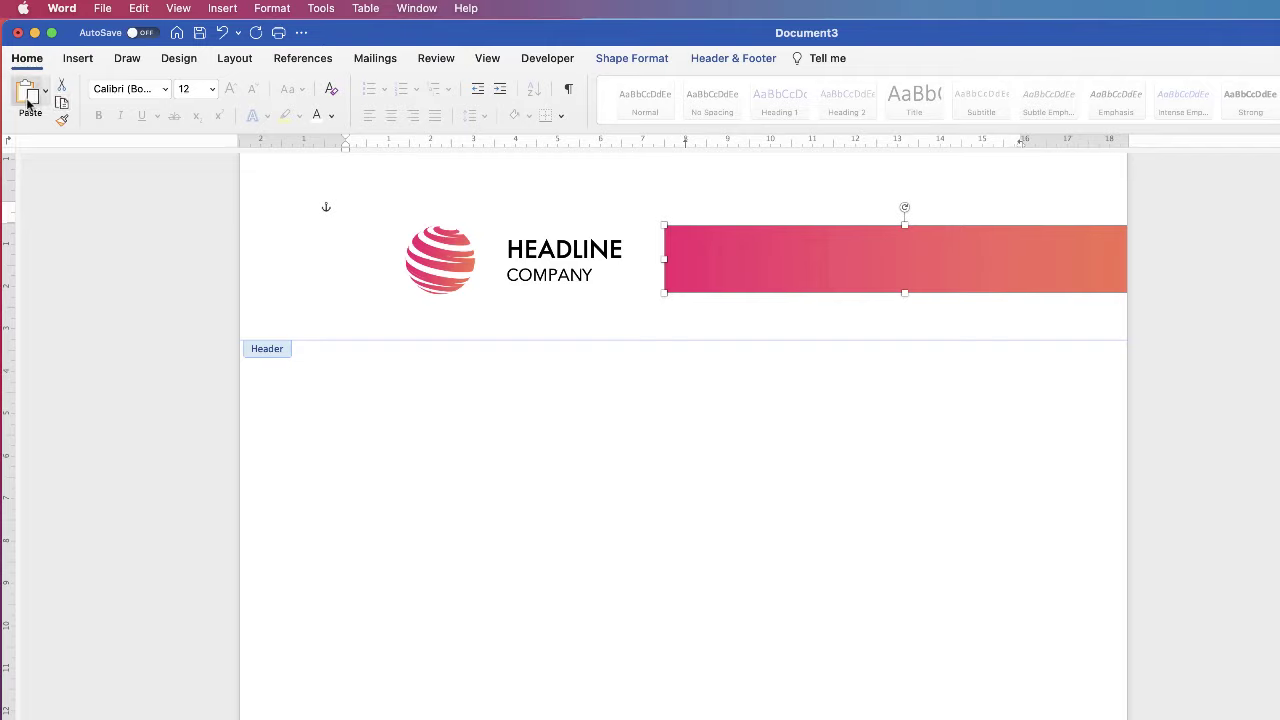
left_click(33, 100)
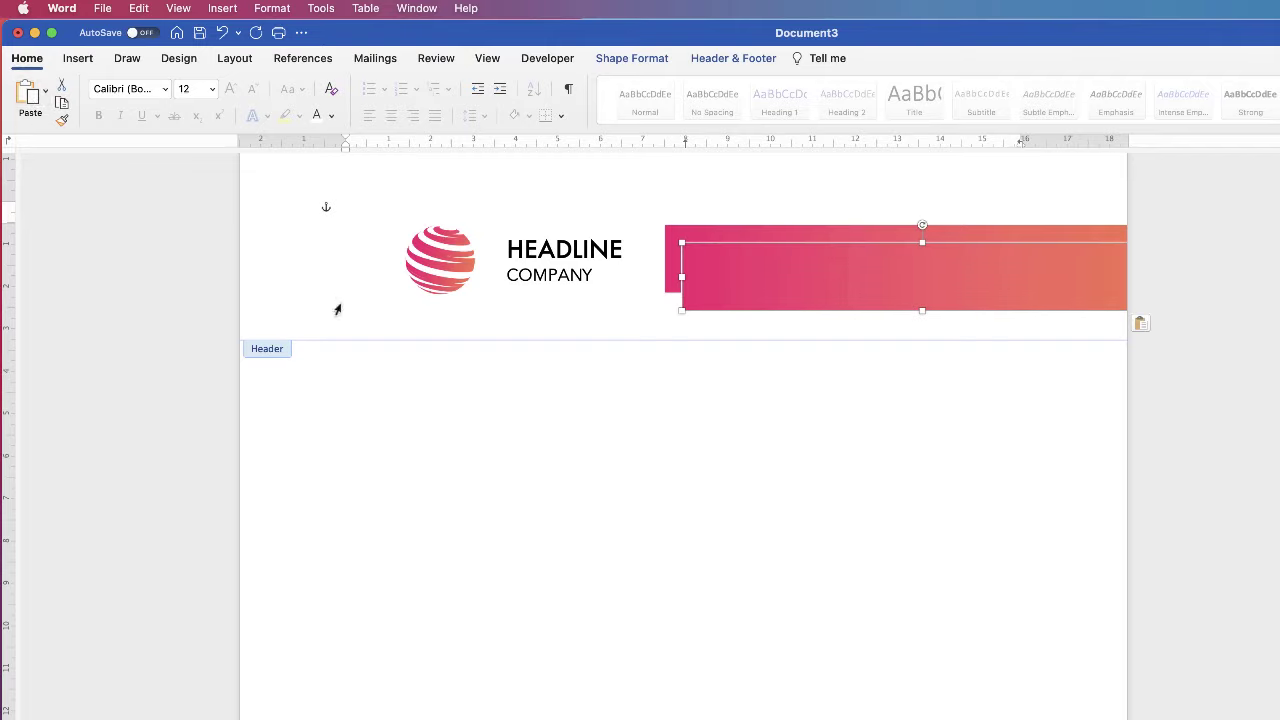
key("super+z")
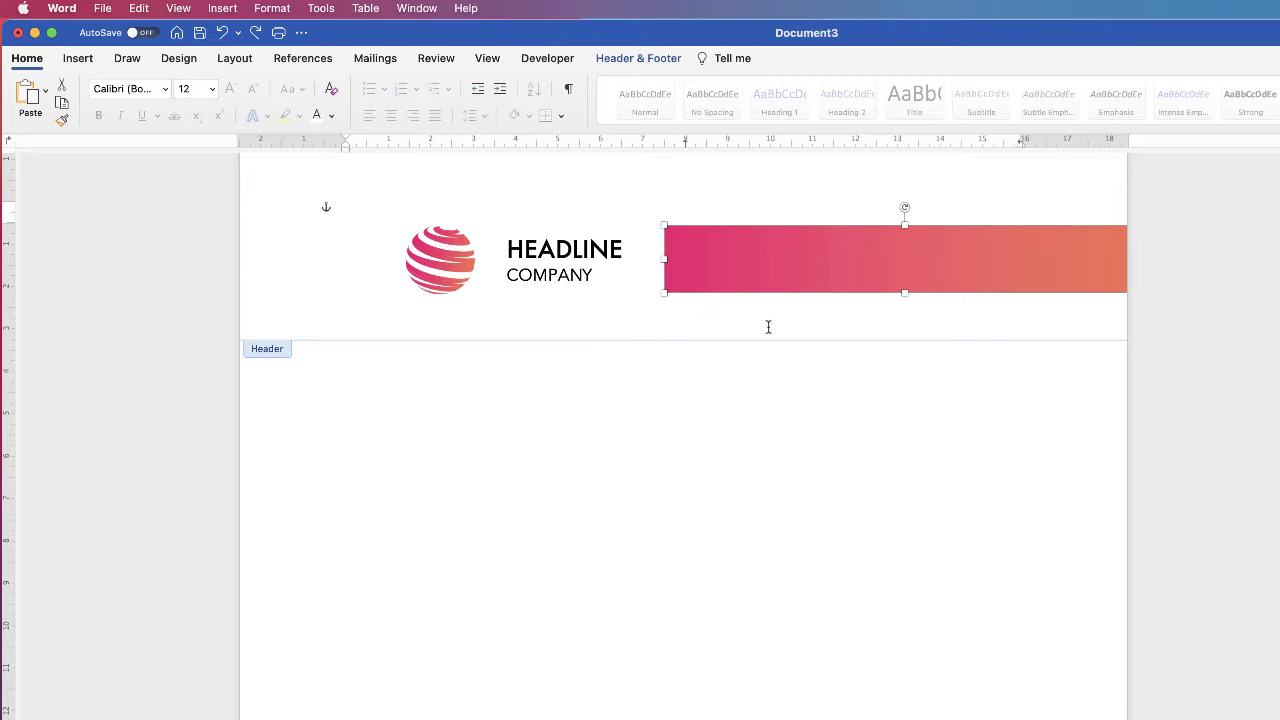
key("super+v")
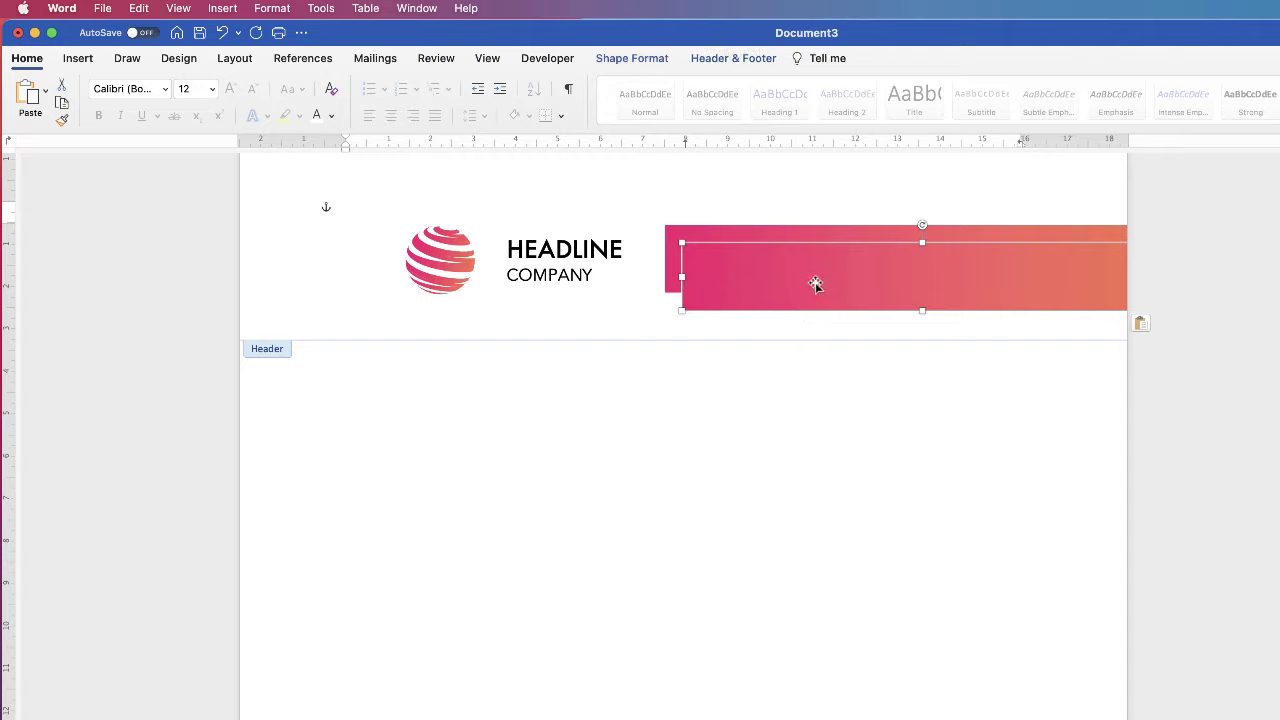
key("super+z")
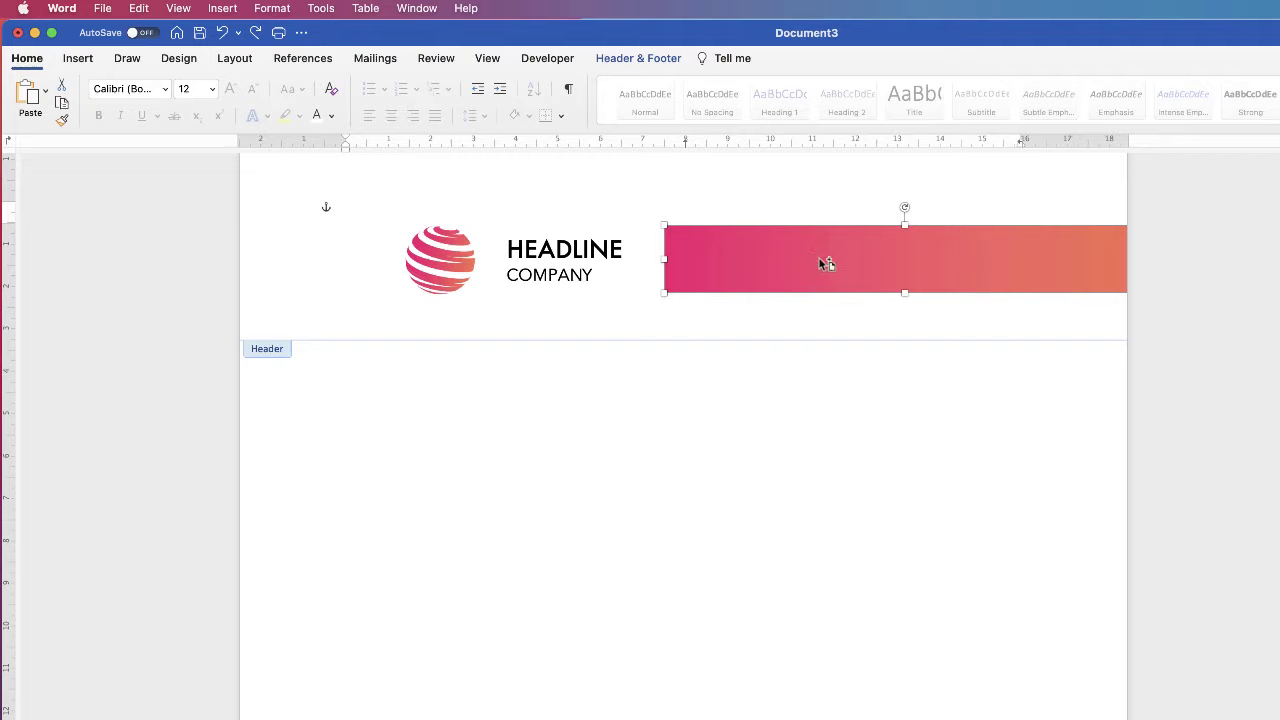
Step: Duplicate the gradient bar below the header, about 5.3 cm left of and 4.2 cm below the original, and leave only the copy selected
left_click_drag(826, 263, 596, 434)
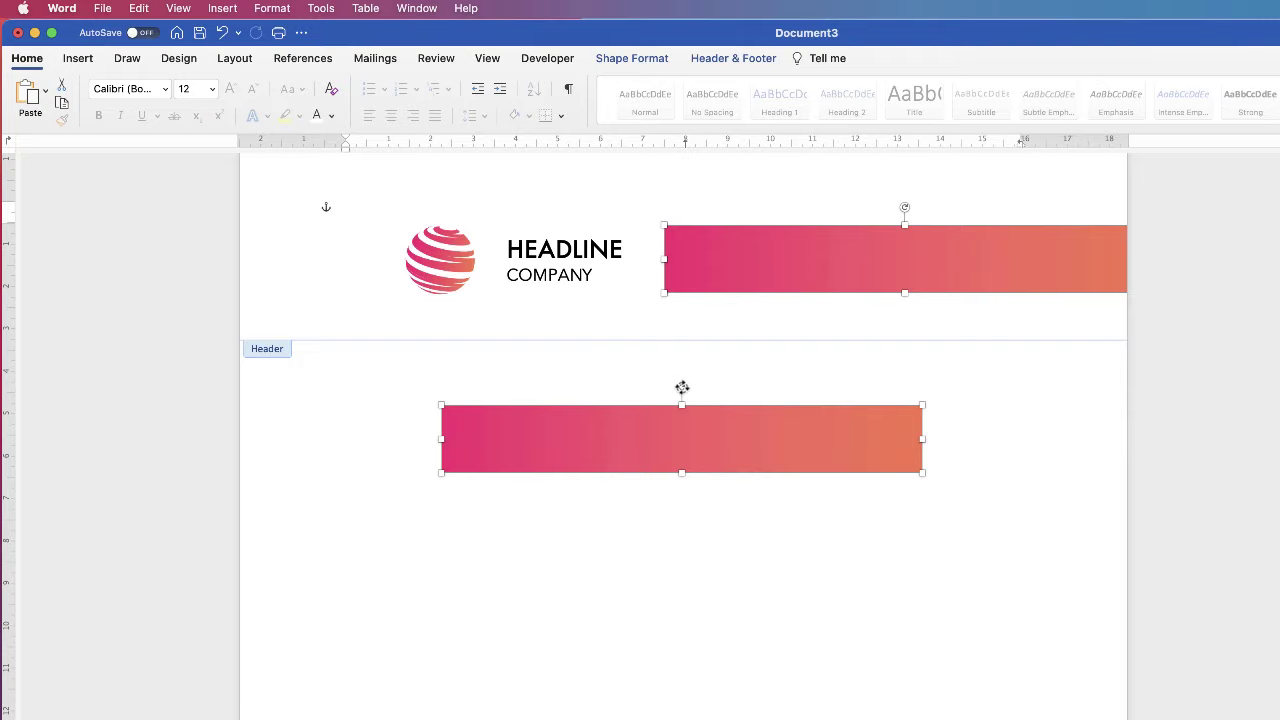
mouse_move(682, 388)
left_mouse_down()
mouse_move(702, 401)
mouse_move(682, 388)
left_mouse_up()
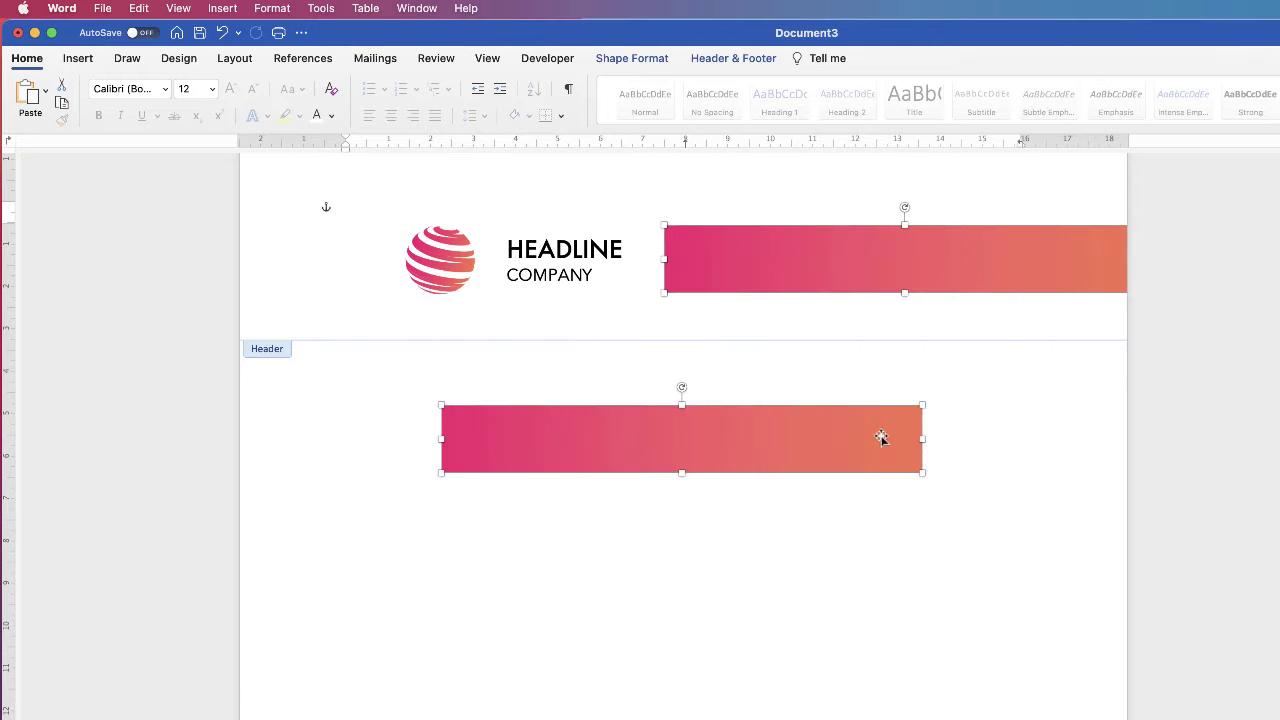
left_click(547, 255)
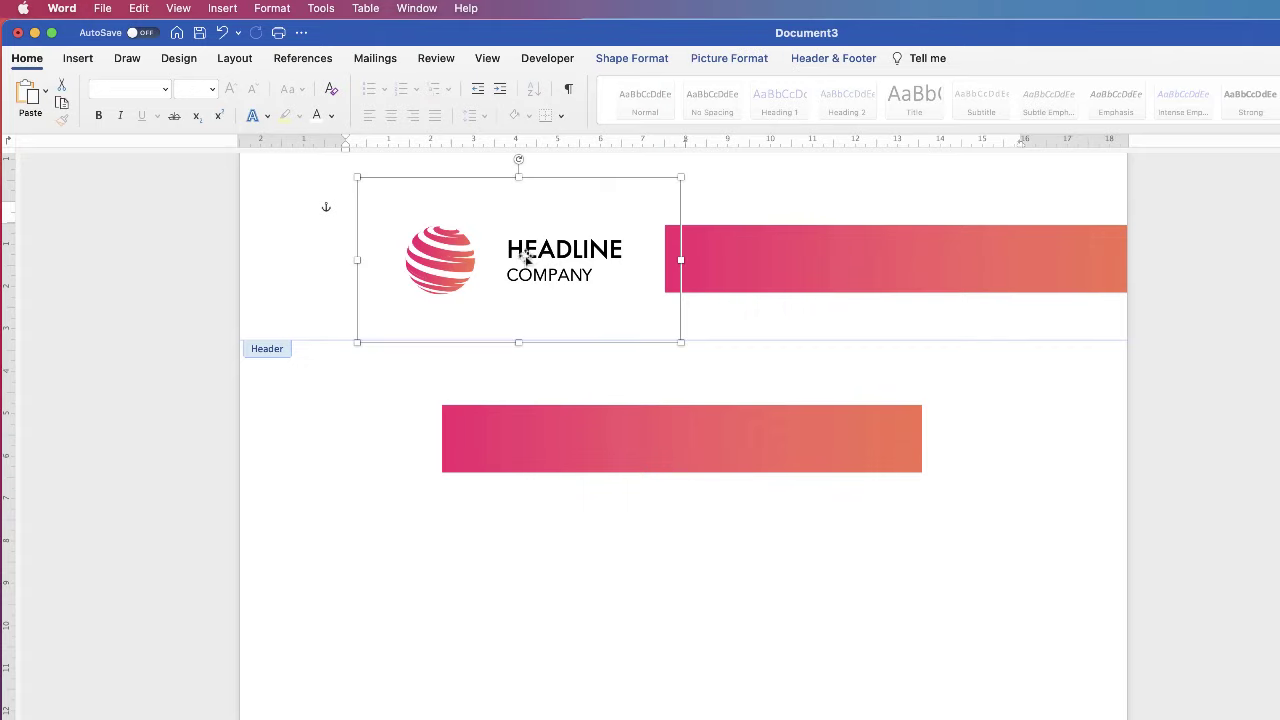
left_click(636, 438)
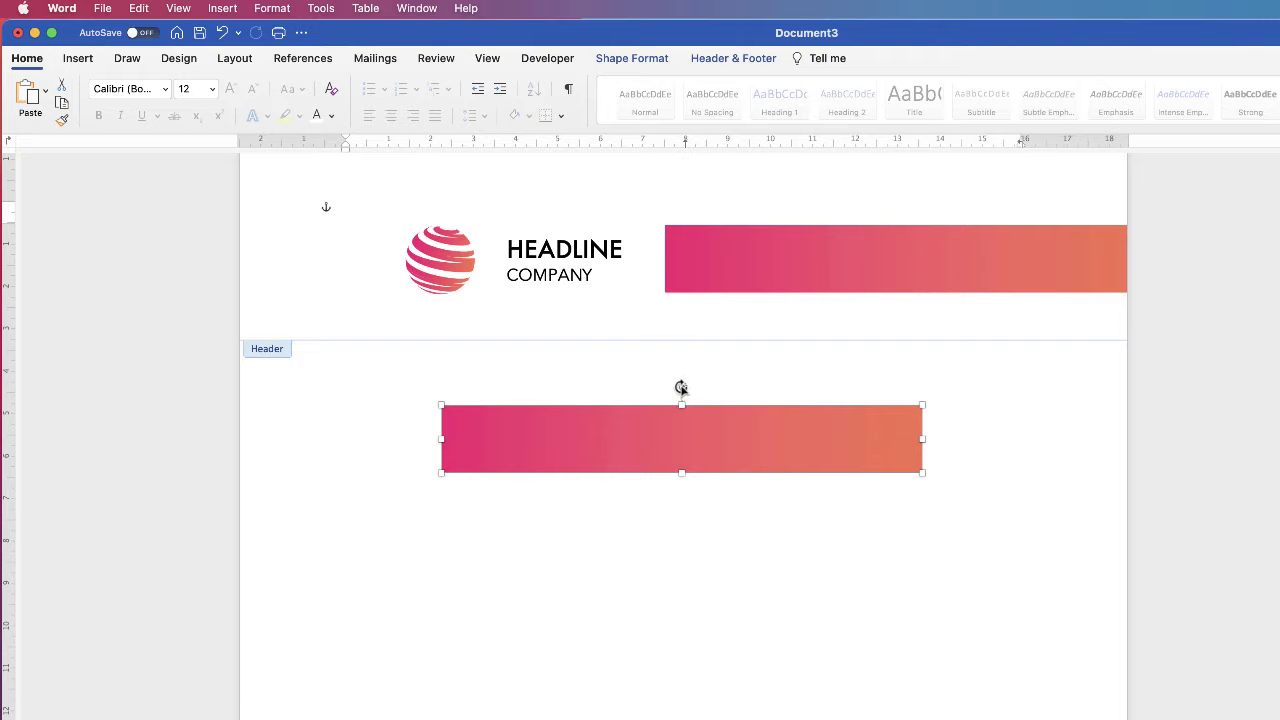
Step: Rotate the copied gradient bar 180 degrees and place it in the header beside the logo, running off the page's left edge
left_click_drag(682, 388, 681, 487)
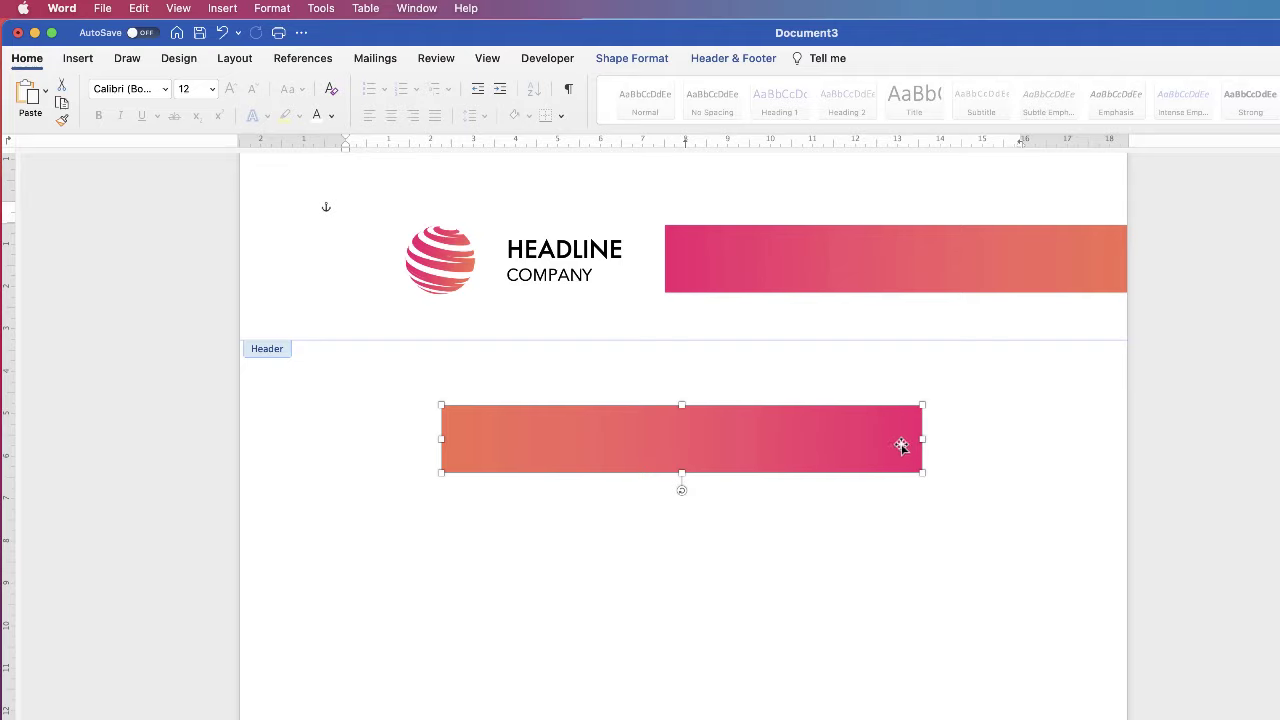
left_click_drag(901, 446, 343, 270)
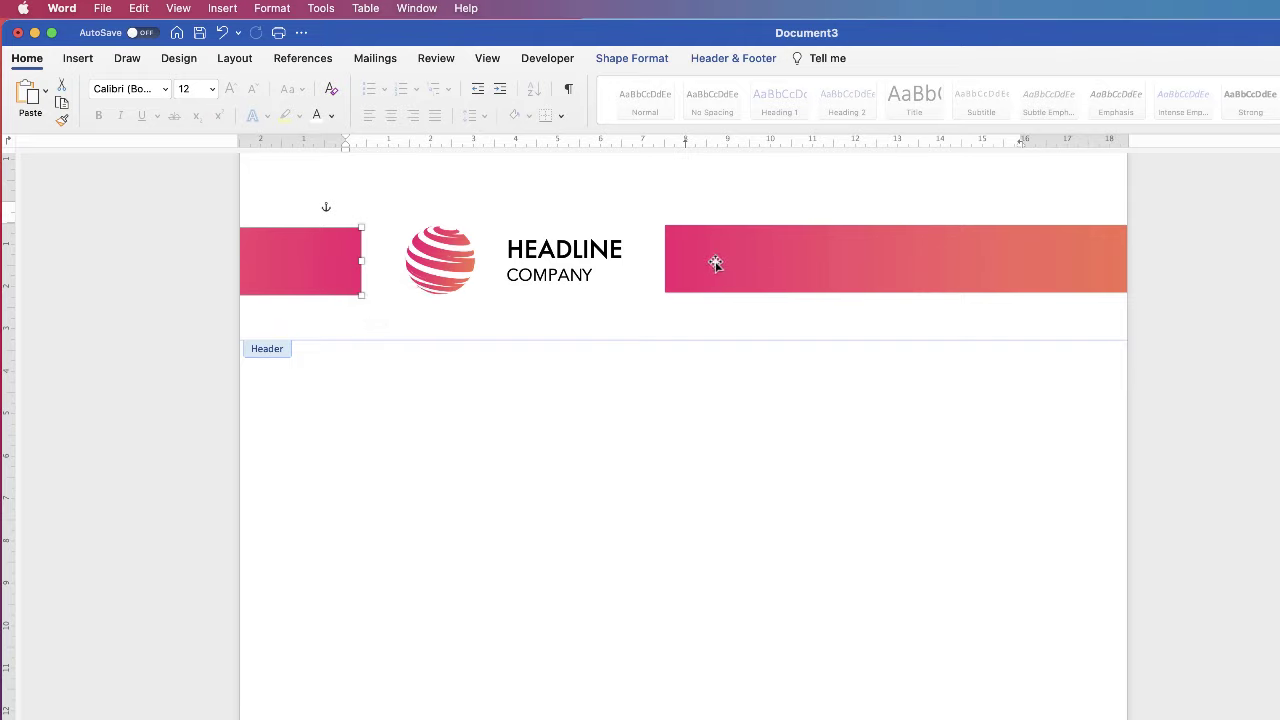
left_click_drag(323, 263, 340, 262)
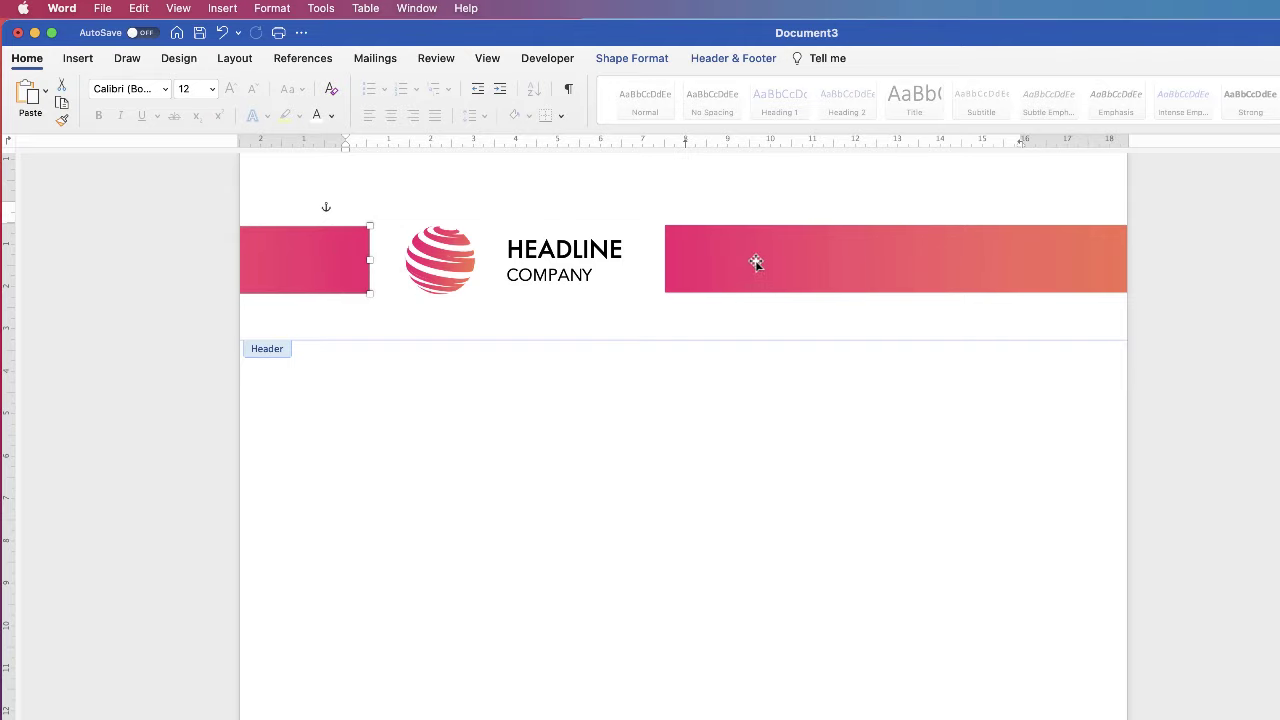
Step: Align the two header gradient bars vertically to each other with Align to Middle
left_click(764, 258)
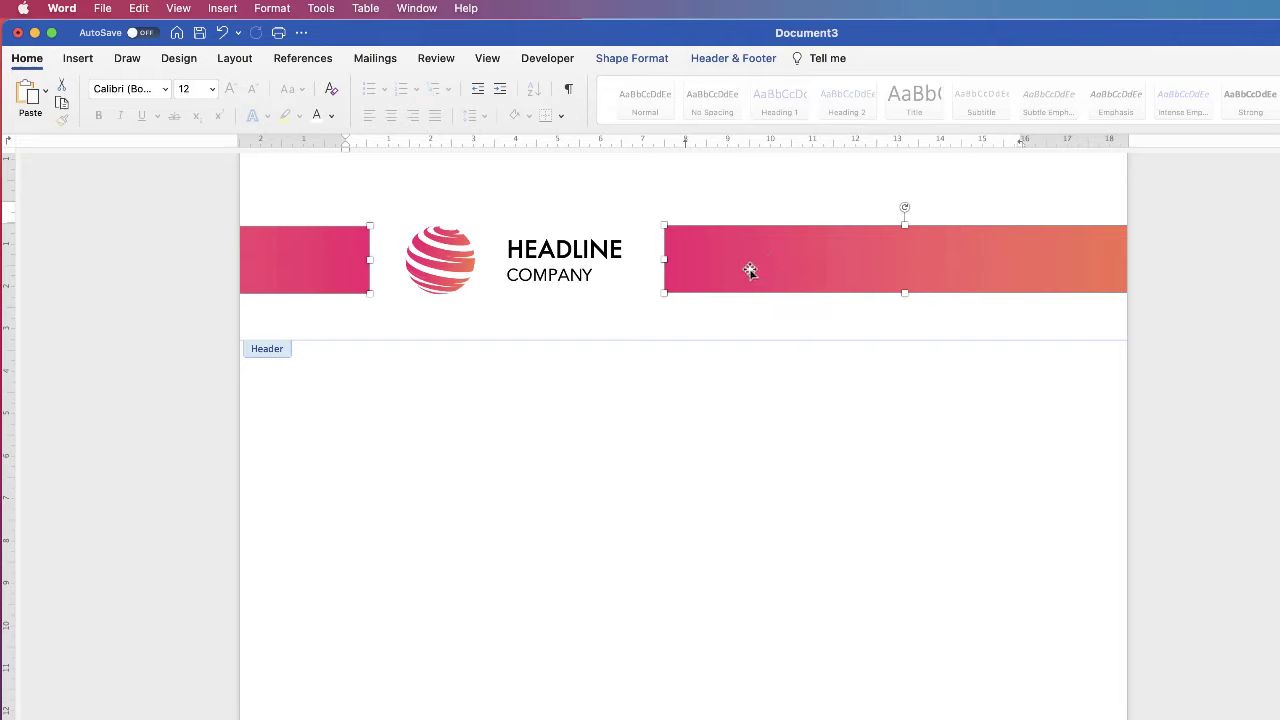
left_click(647, 62)
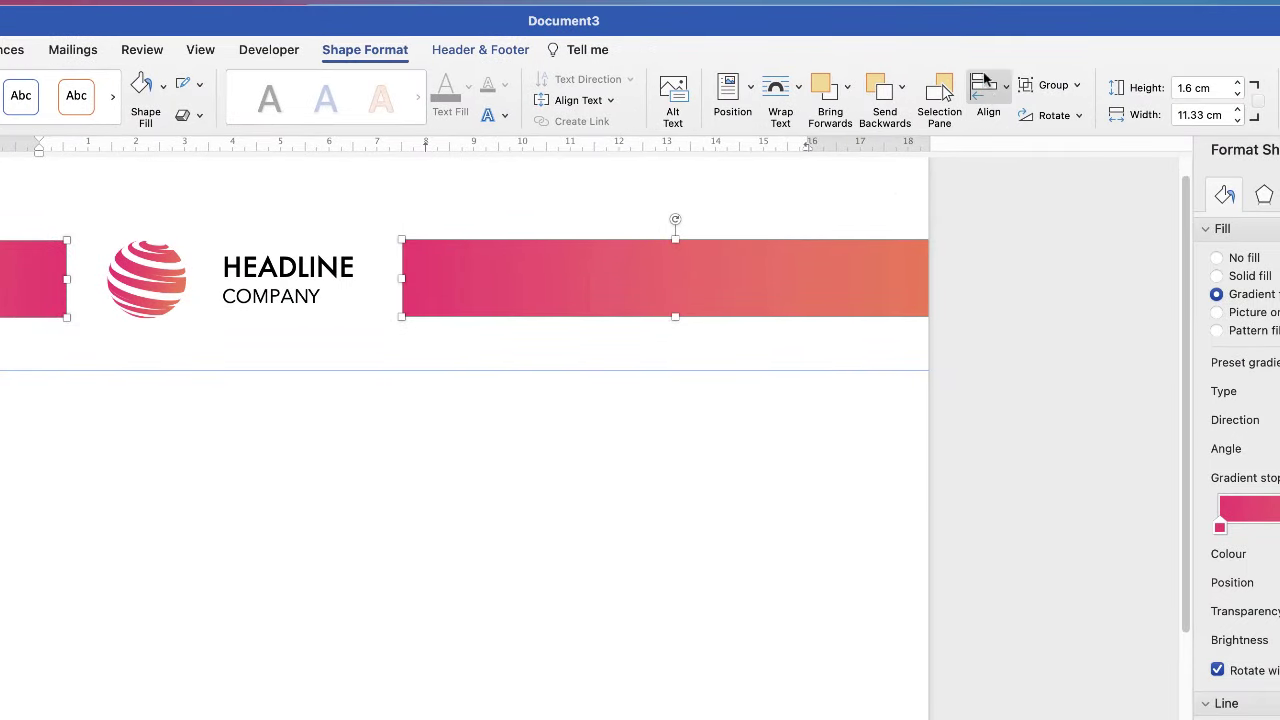
left_click(1007, 94)
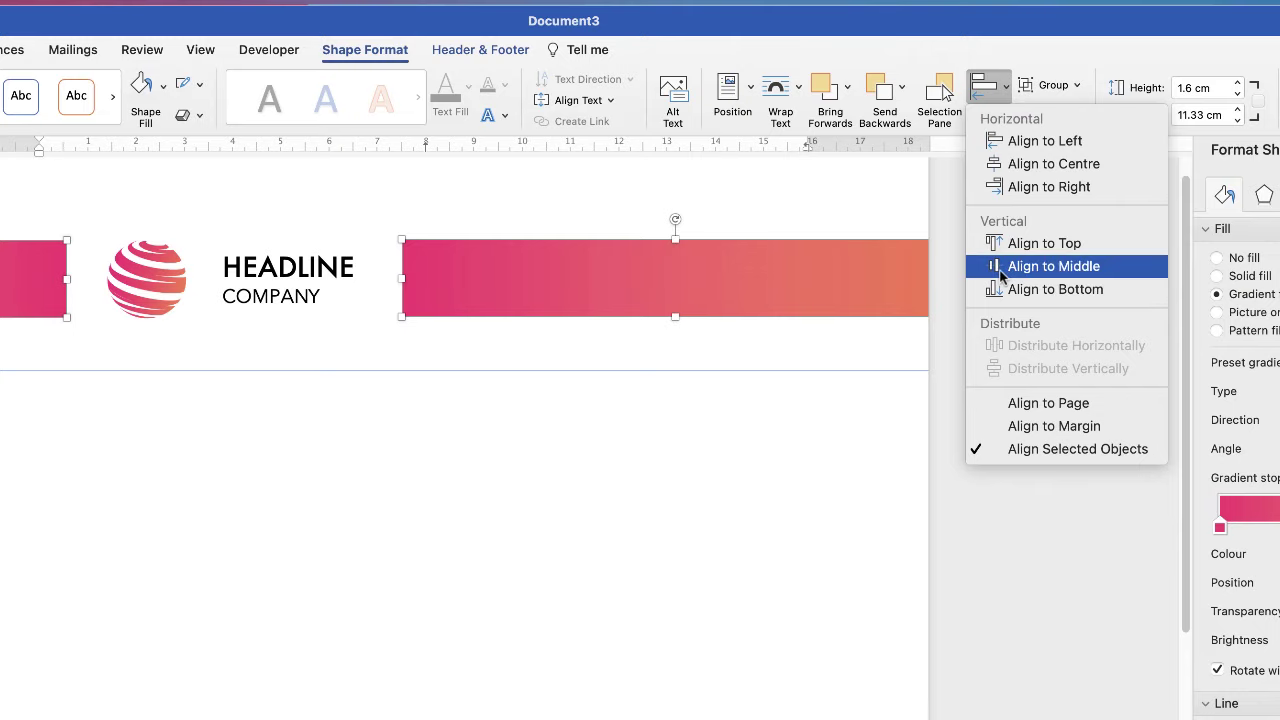
left_click(1055, 266)
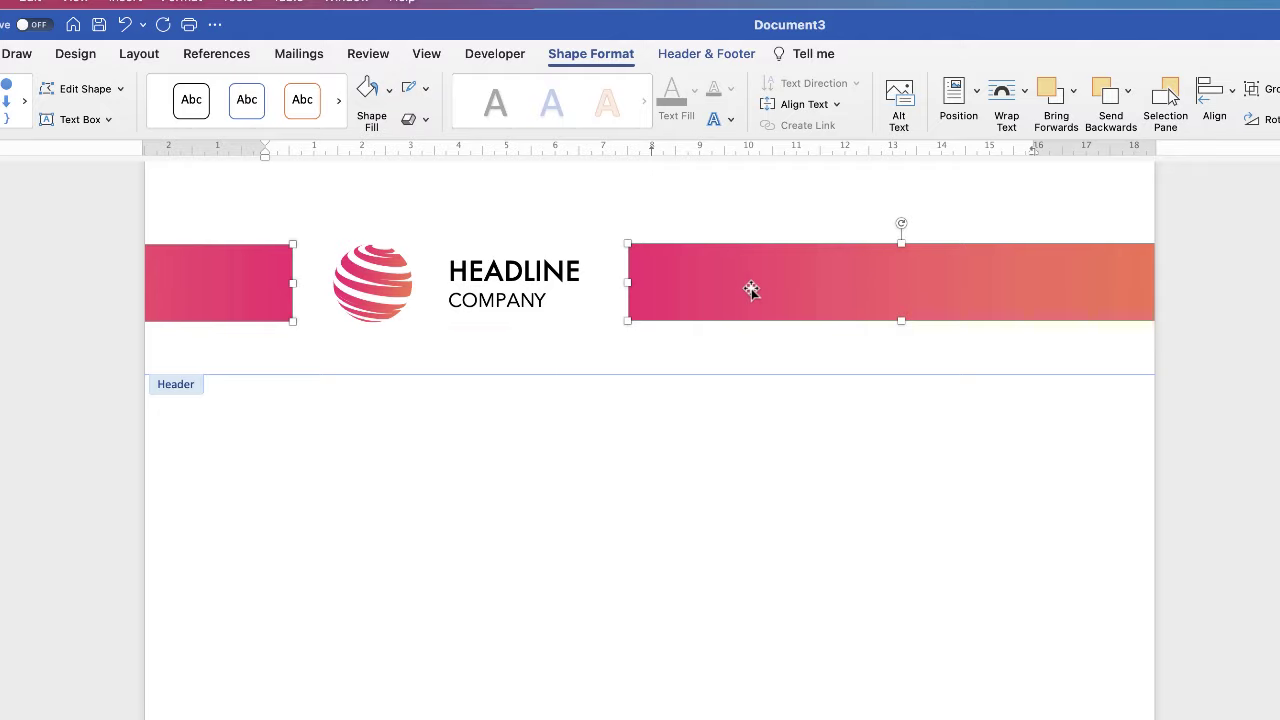
Step: Group the two gradient bars, and group them together with the logo and company name
left_click(1155, 106)
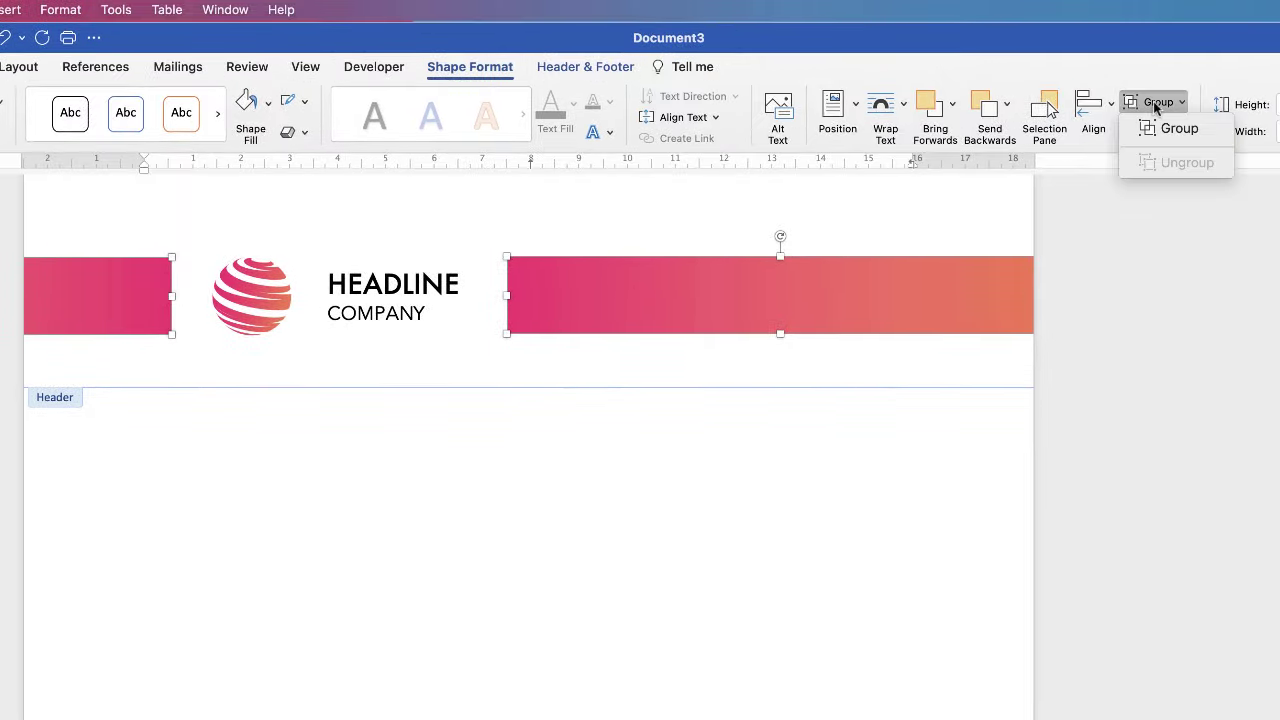
left_click(1177, 129)
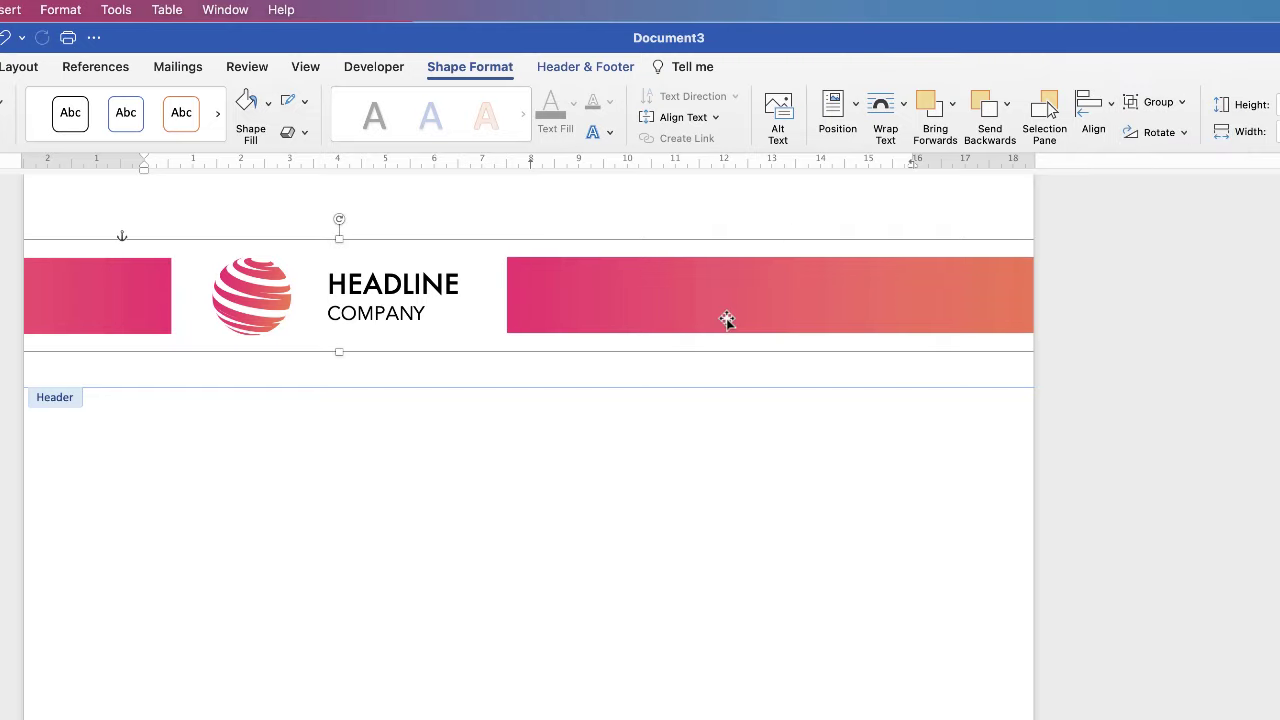
left_click_drag(717, 311, 731, 337)
left_click(371, 288)
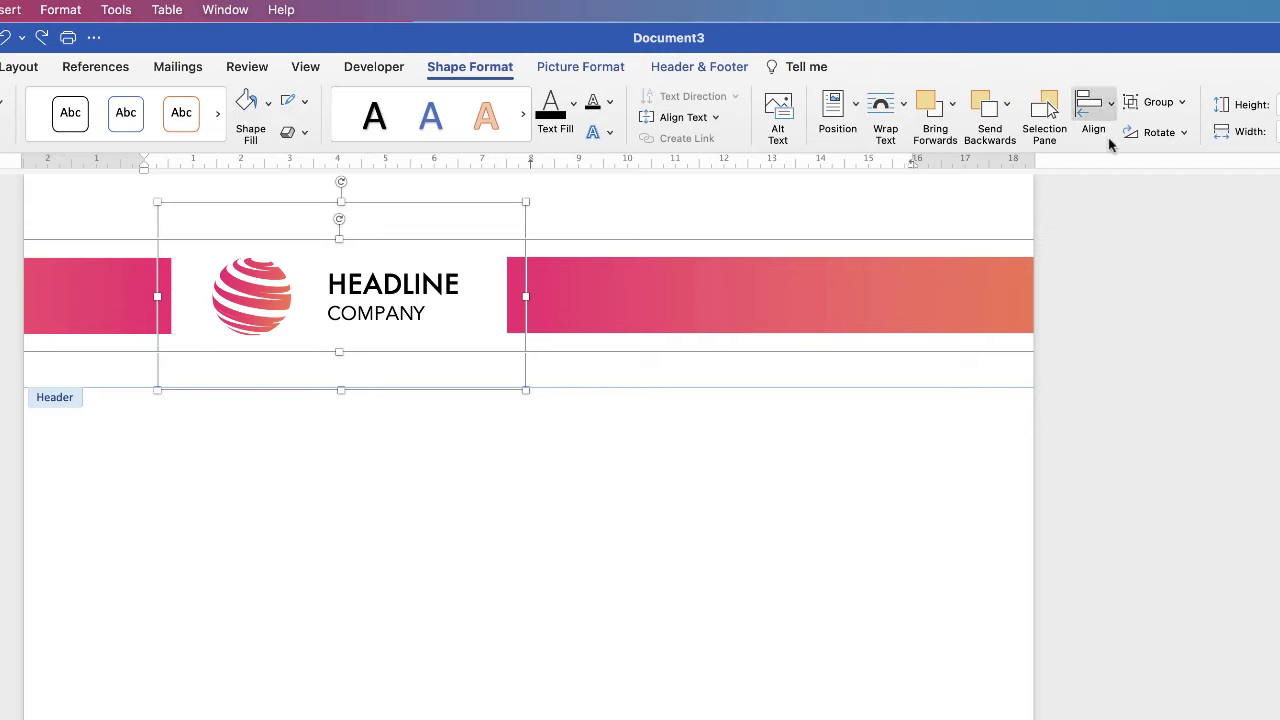
left_click(1163, 104)
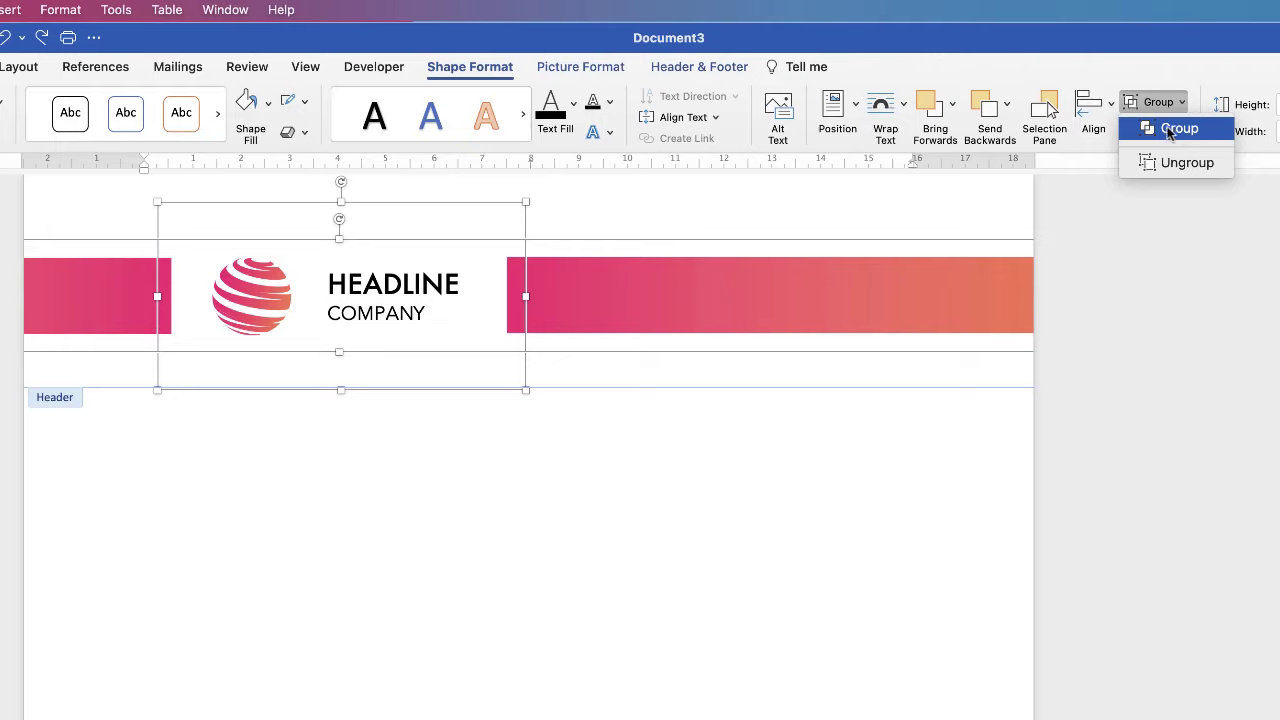
left_click(1170, 130)
Step: Ungroup the header artwork completely into separate gradient bars, logo and company name text box
left_click_drag(552, 326, 514, 271)
left_click(514, 271)
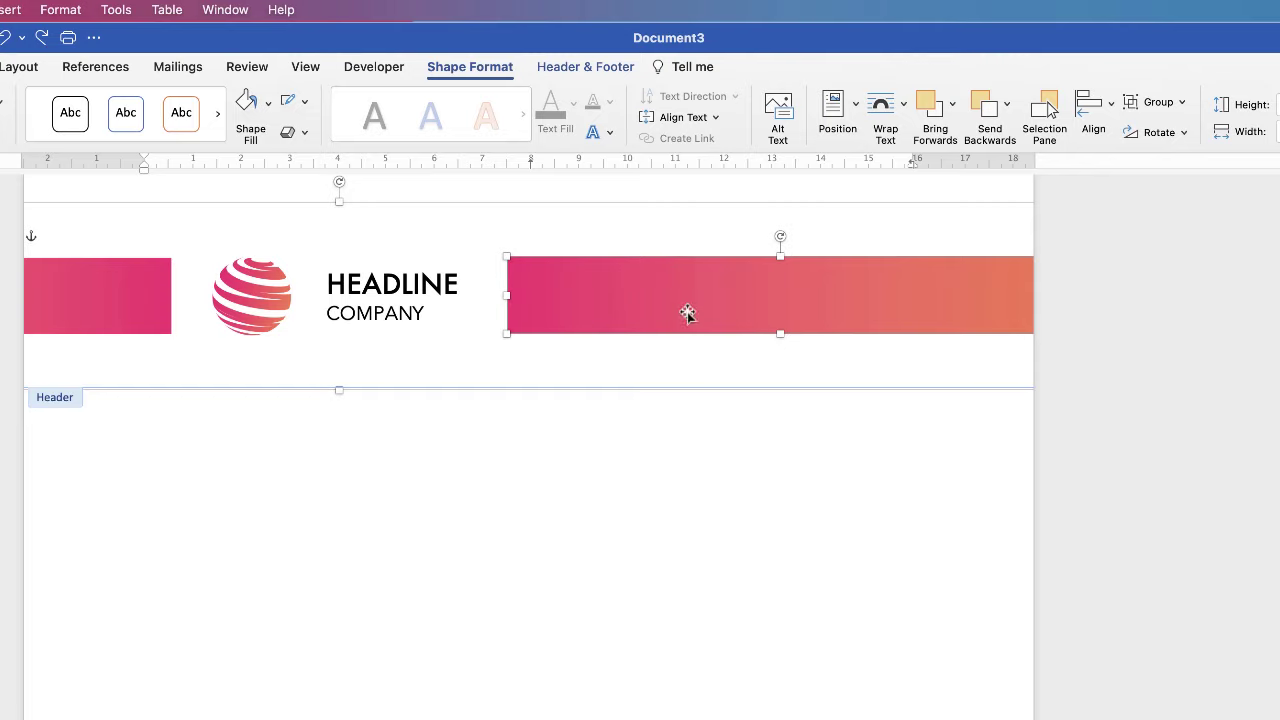
left_click(1165, 112)
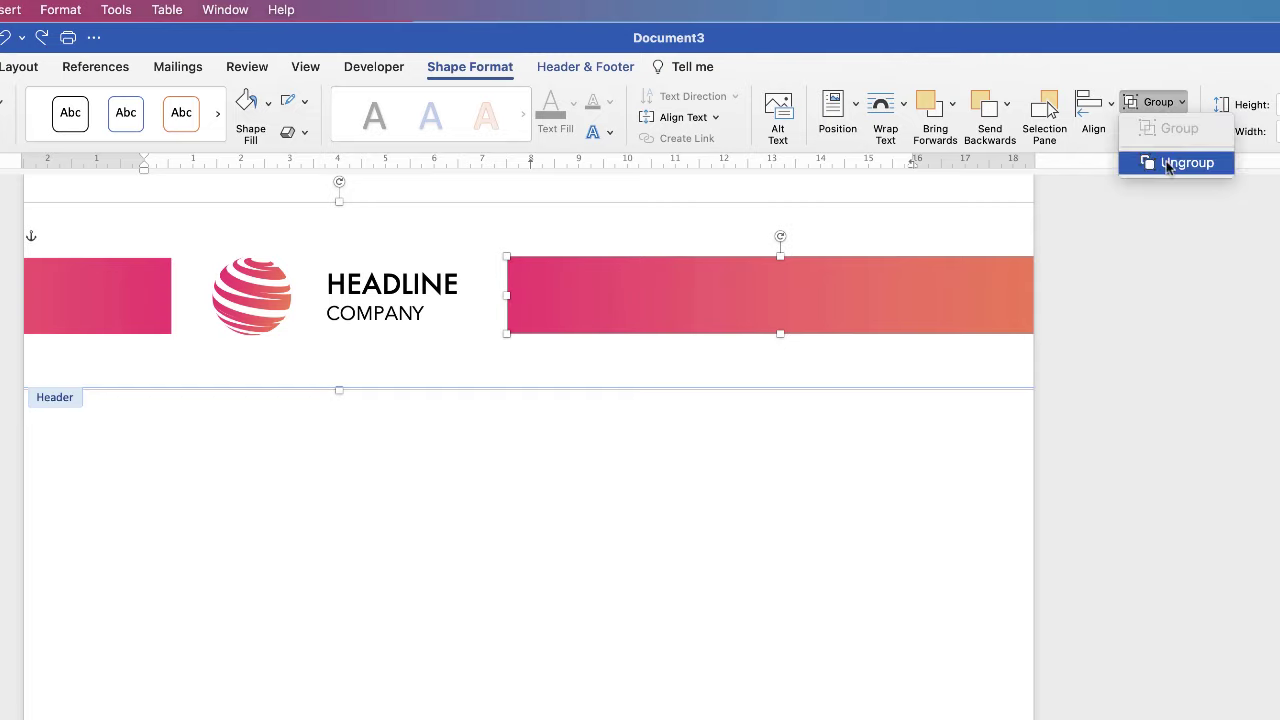
left_click(1150, 168)
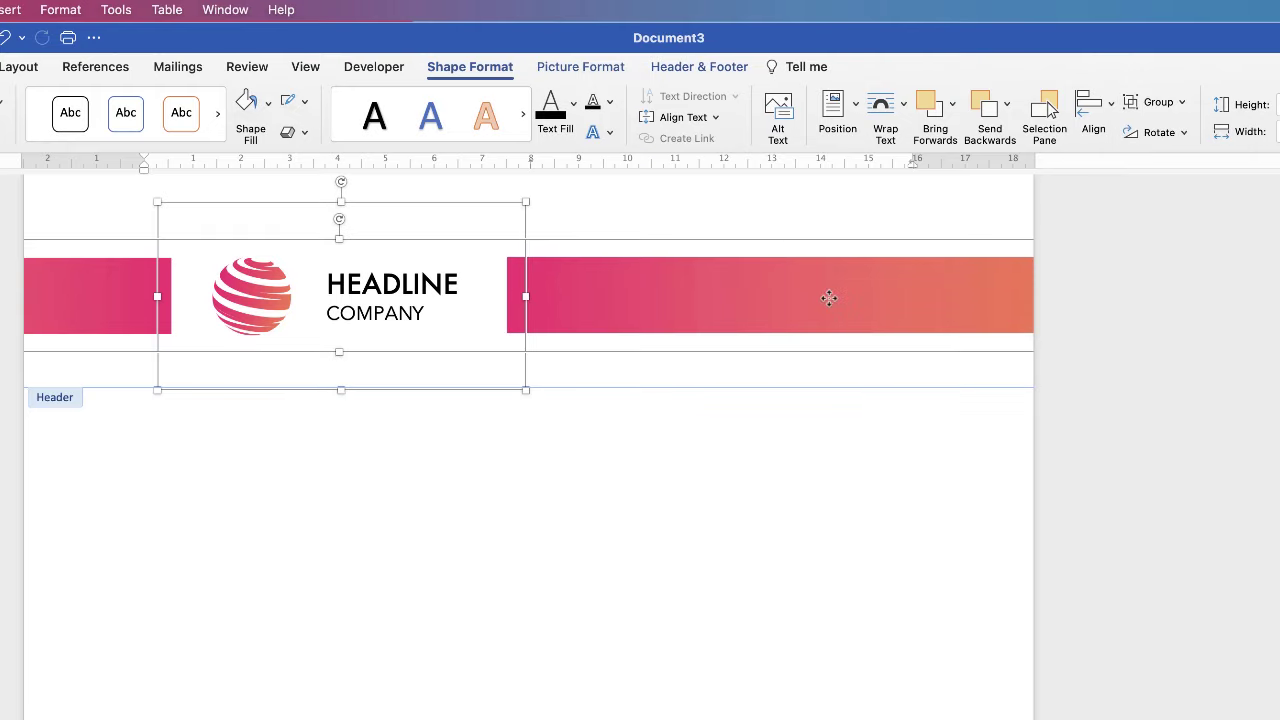
left_click(1168, 105)
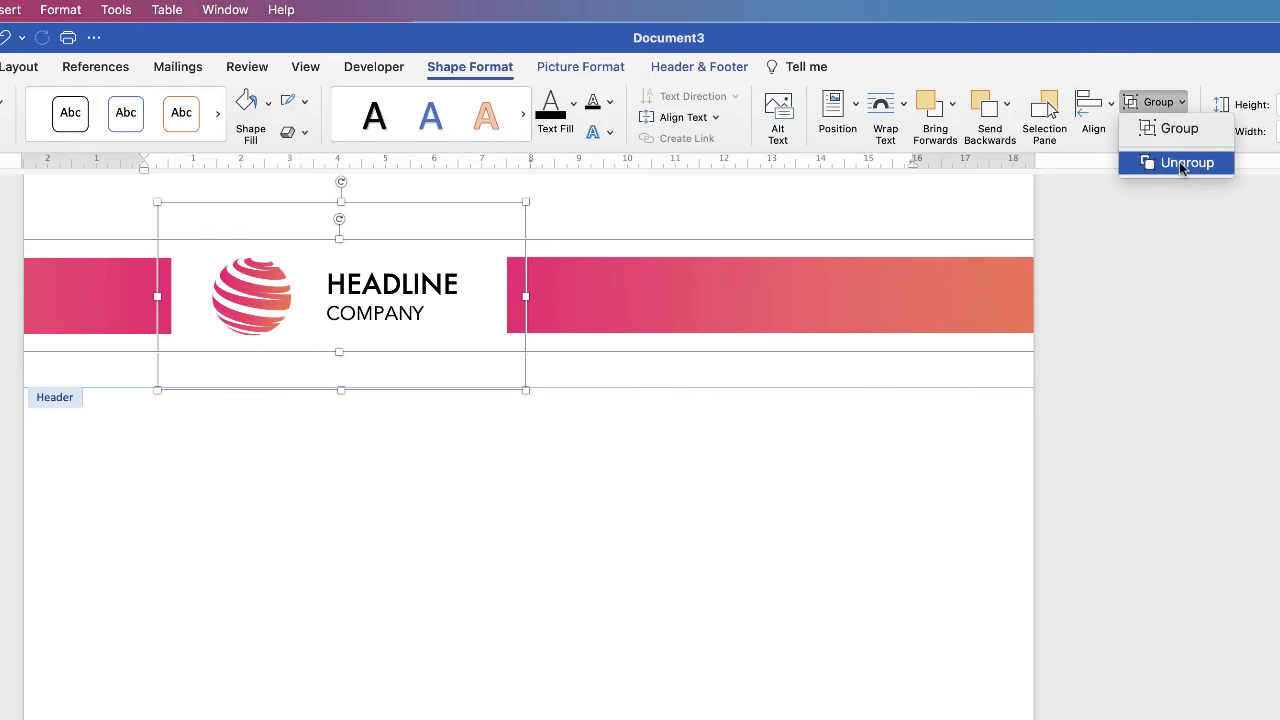
left_click(1182, 163)
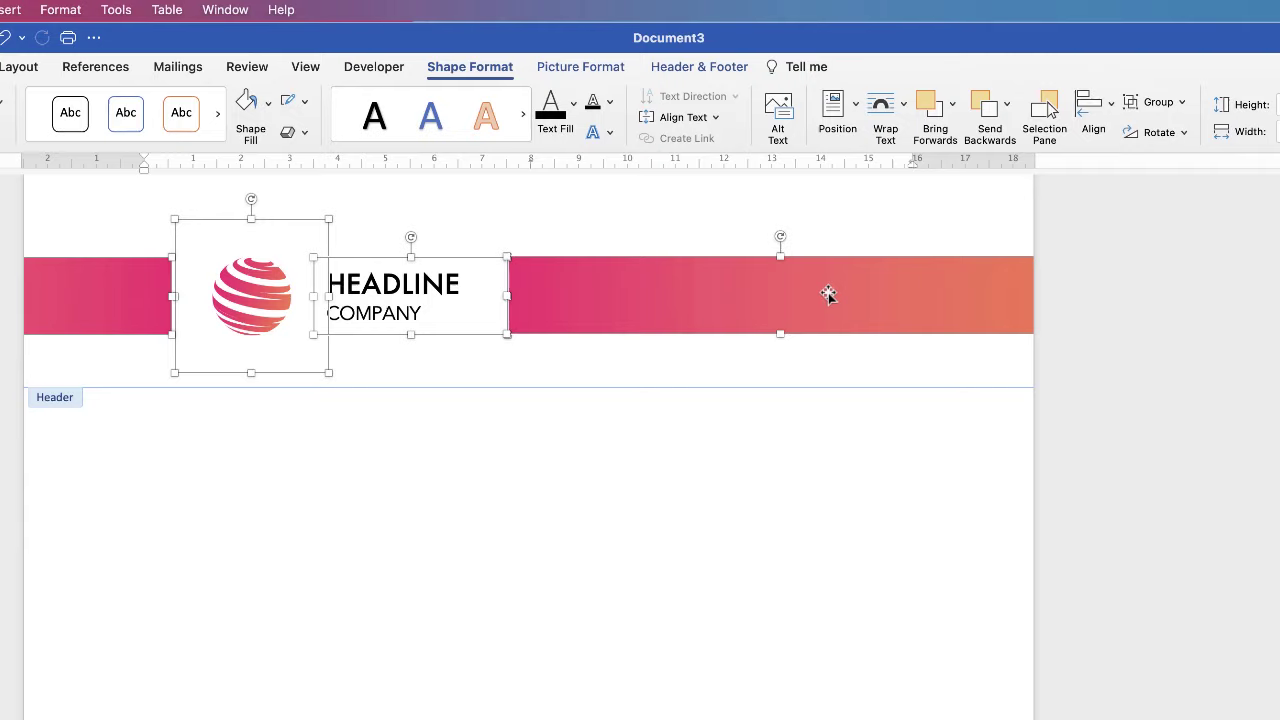
Step: Duplicate the longer header gradient bar and place the copy in the footer at the page's bottom-left corner
left_click(458, 303)
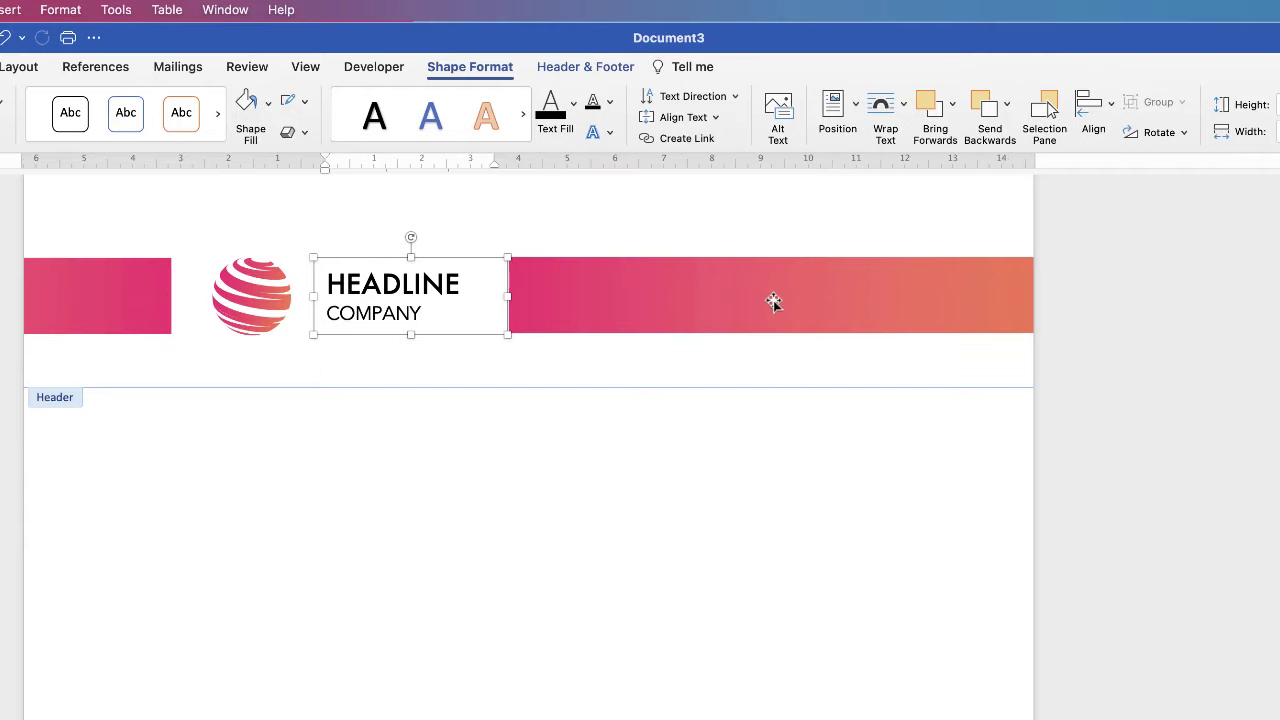
left_click(817, 300)
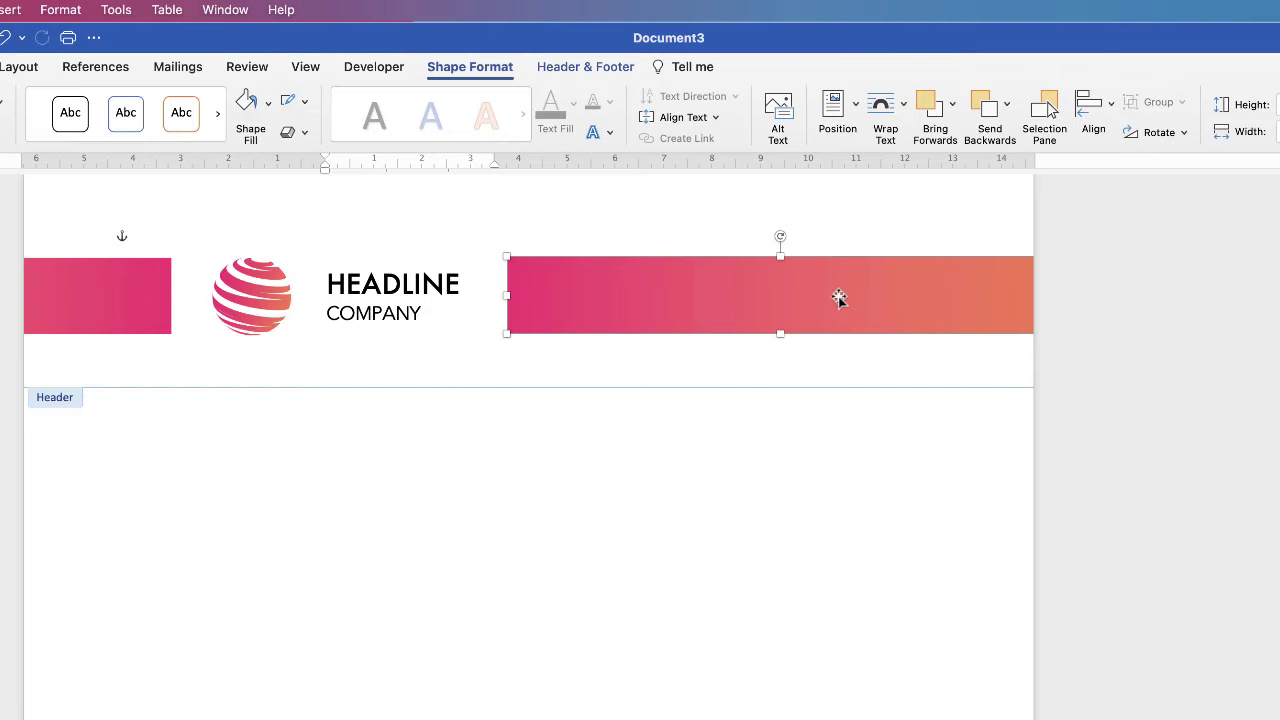
left_click_drag(845, 294, 690, 615)
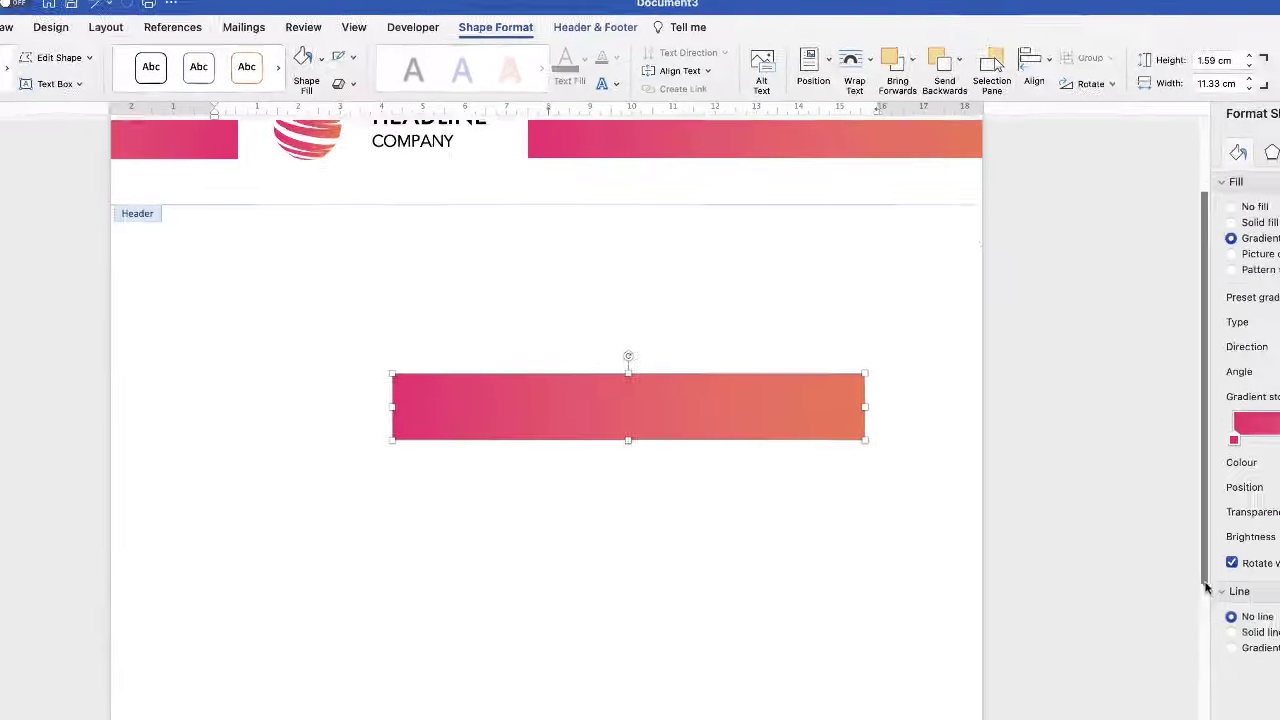
scroll(680, 500, "down", 5)
left_click_drag(723, 208, 730, 617)
scroll(1125, 712, "down", 5)
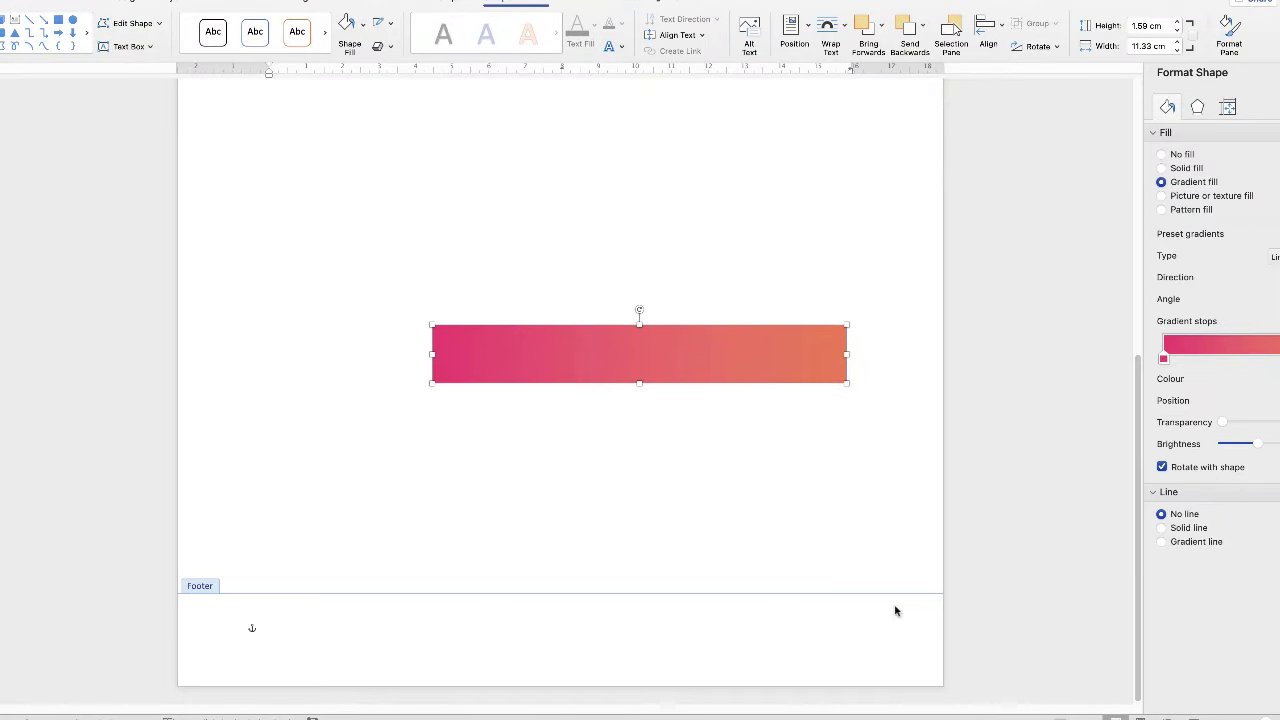
left_click_drag(694, 353, 432, 656)
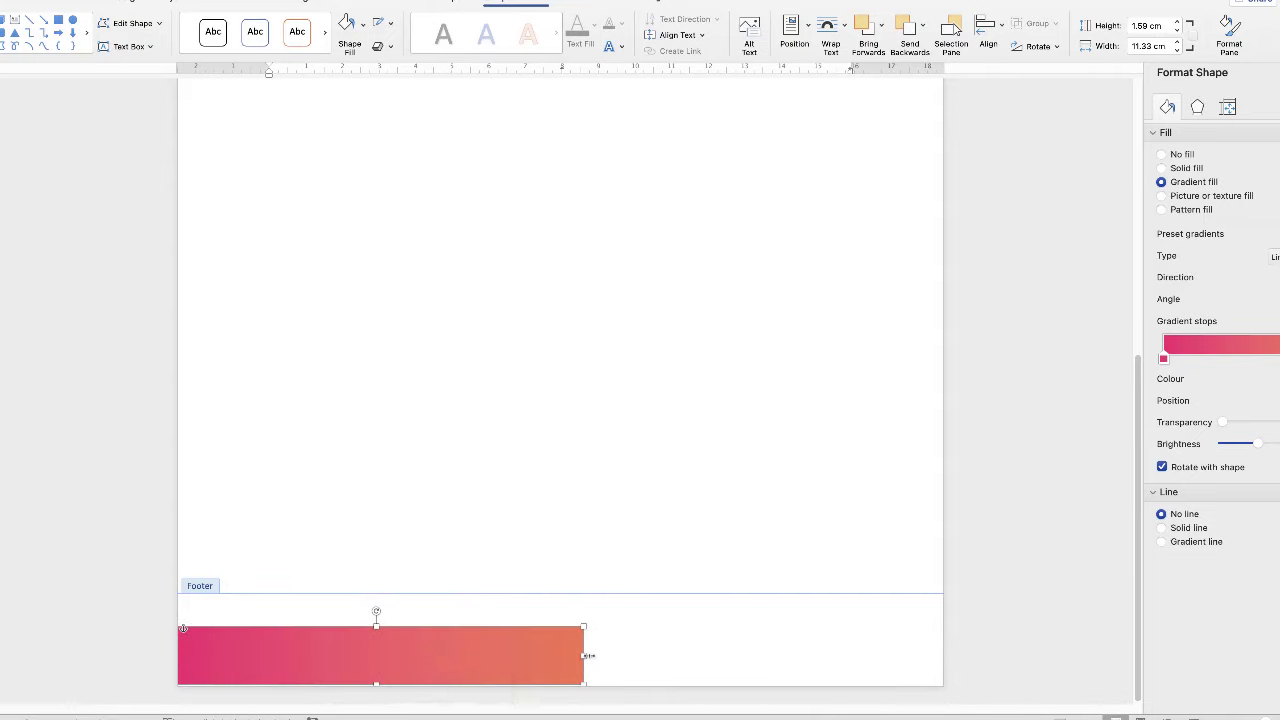
Step: Stretch the footer gradient bar to about 21.38 cm across the full page width, flush with the bottom edge, and leave header and footer editing
left_click_drag(584, 656, 943, 663)
left_click_drag(635, 651, 581, 660)
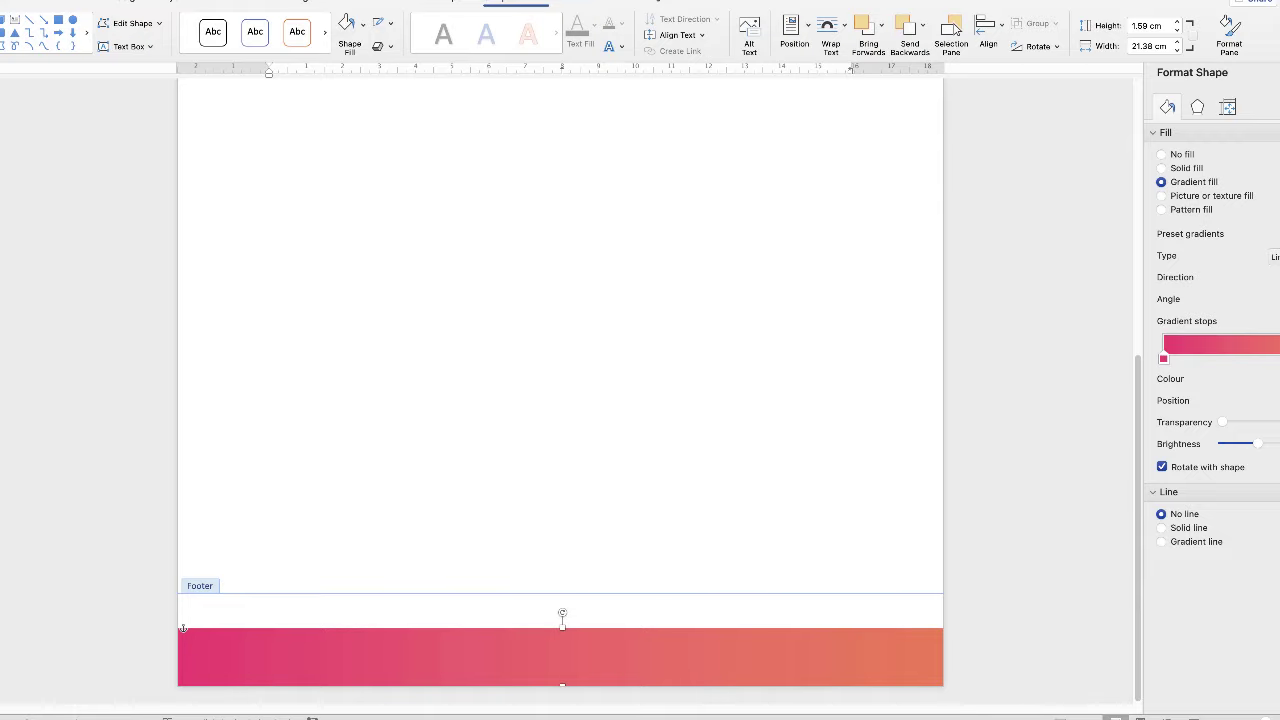
scroll(183, 628, "down", 5)
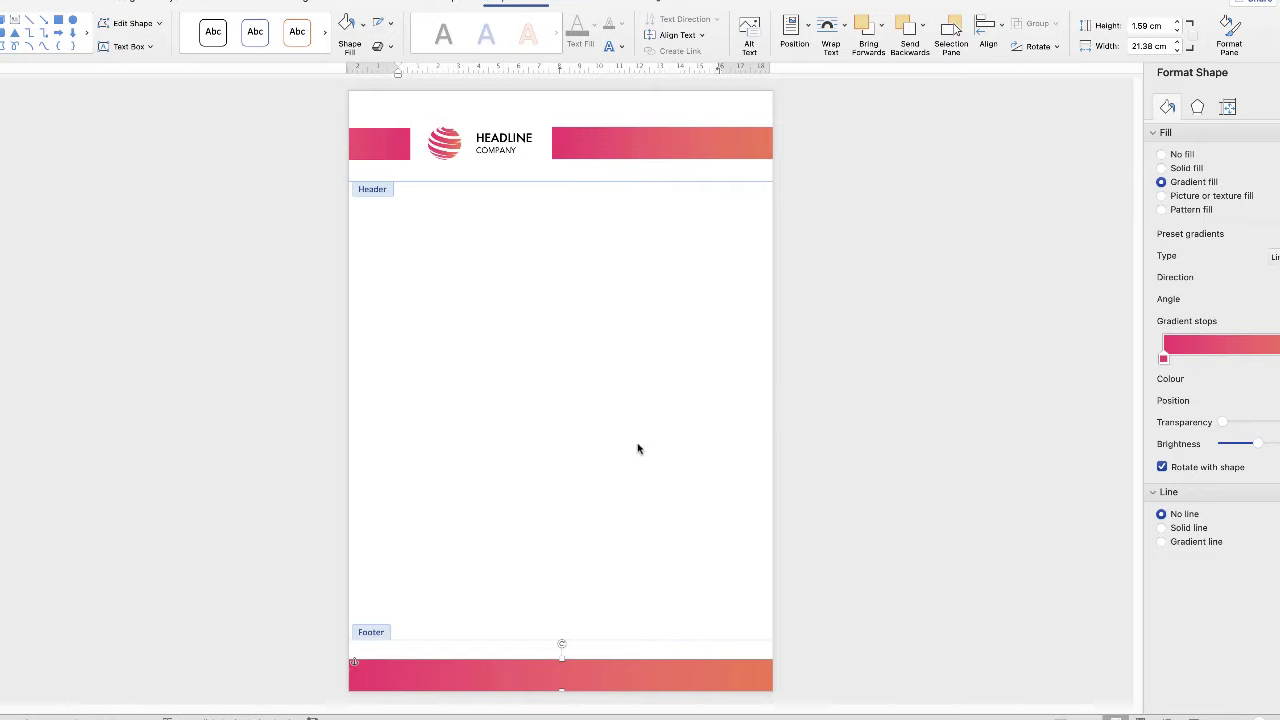
double_click(641, 411)
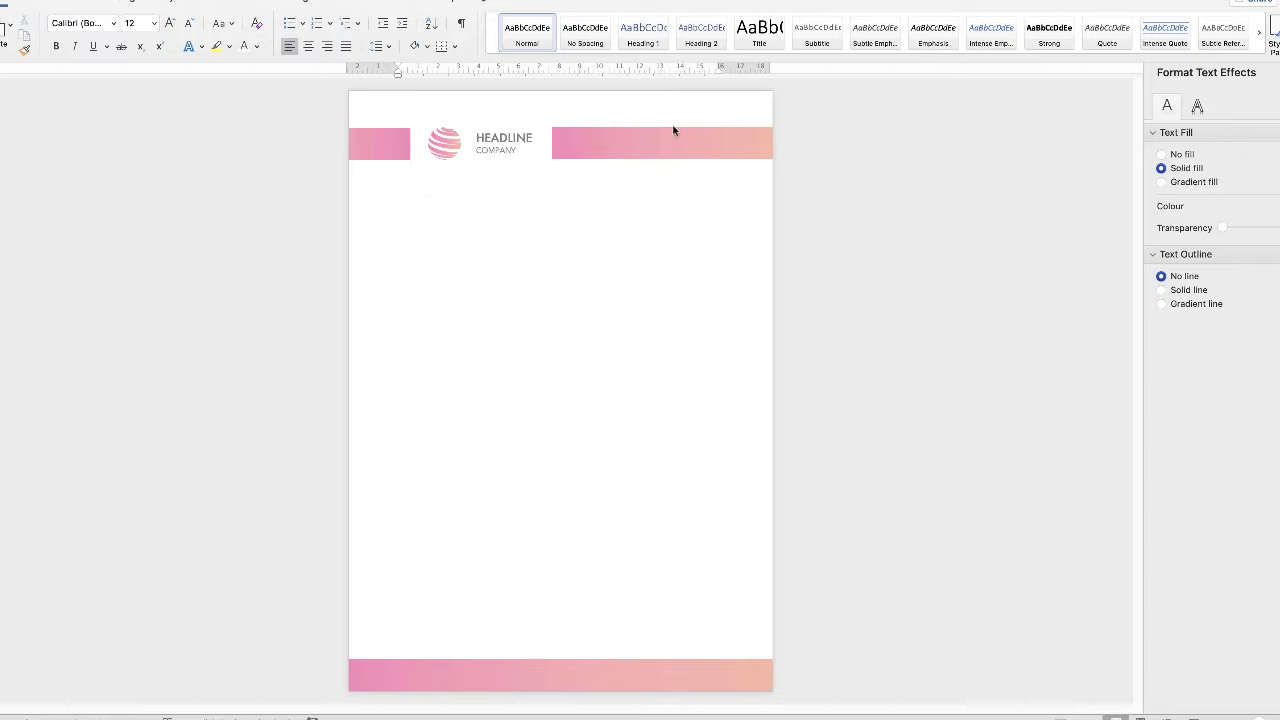
Step: Reopen the header and group both gradient bars, the logo and the company name text box into one object
double_click(604, 145)
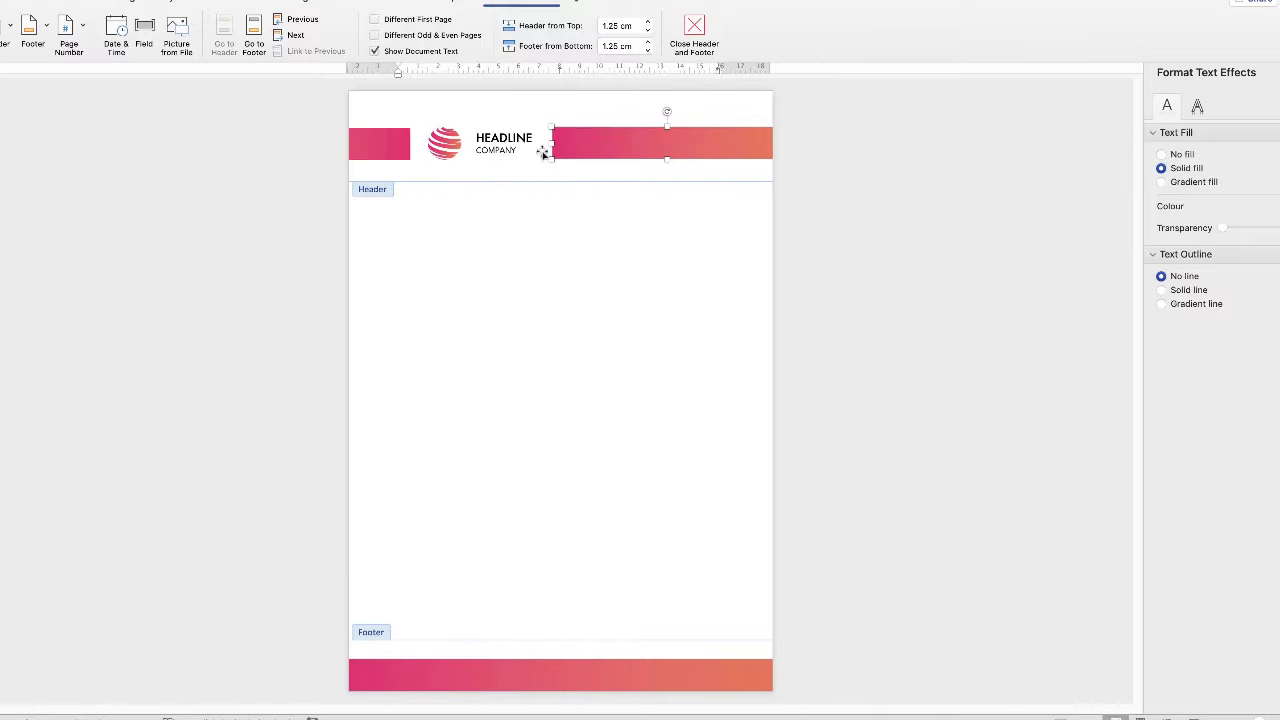
left_click(545, 152)
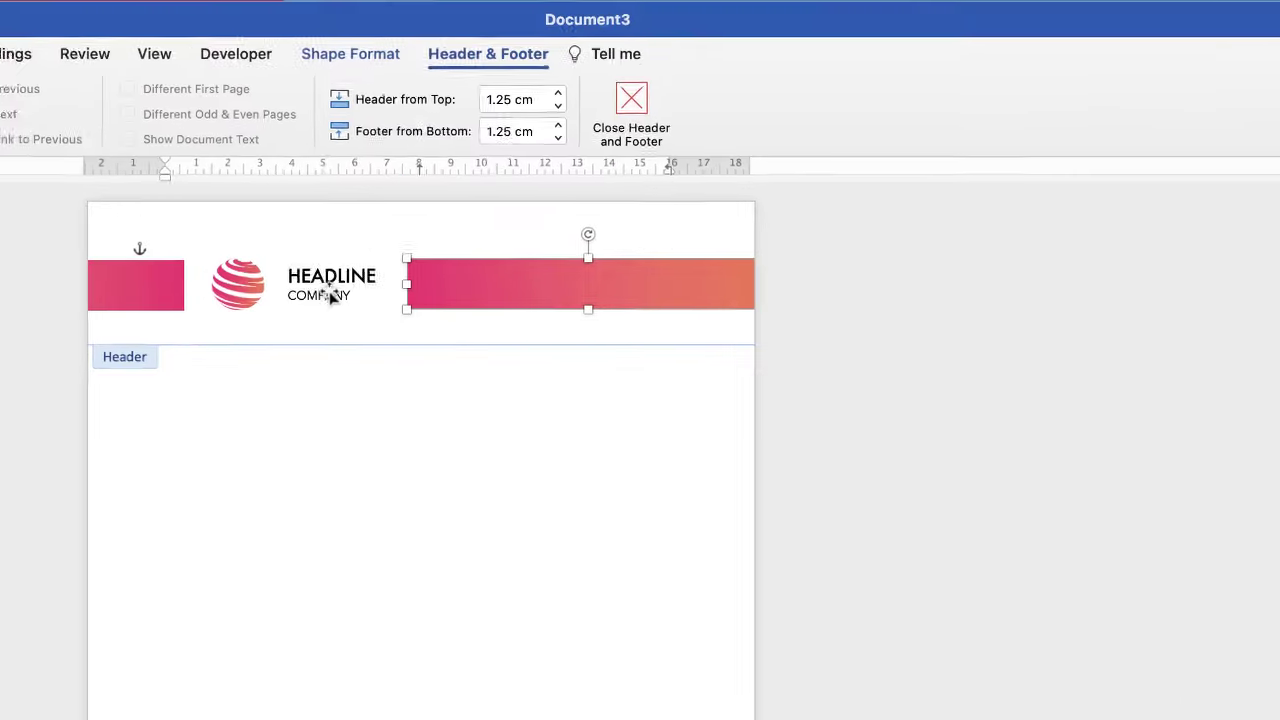
left_click(284, 326, "shift")
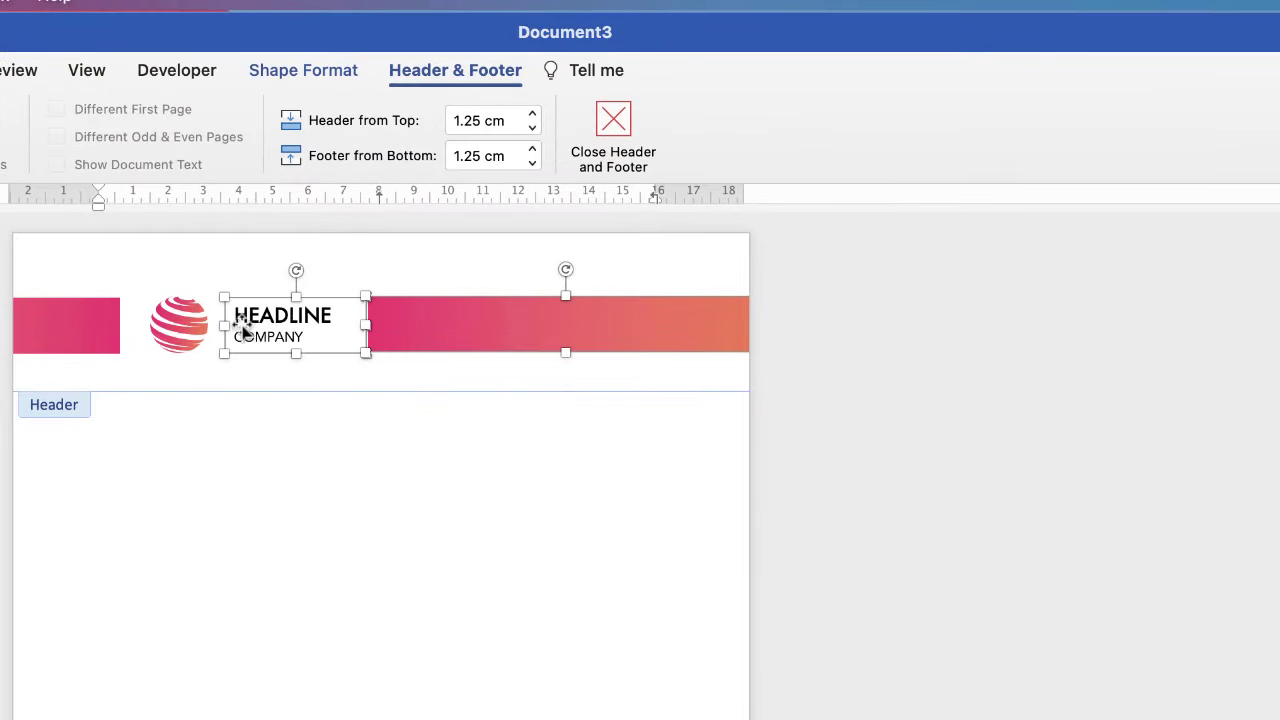
left_click(187, 330, "shift")
left_click(77, 338, "shift")
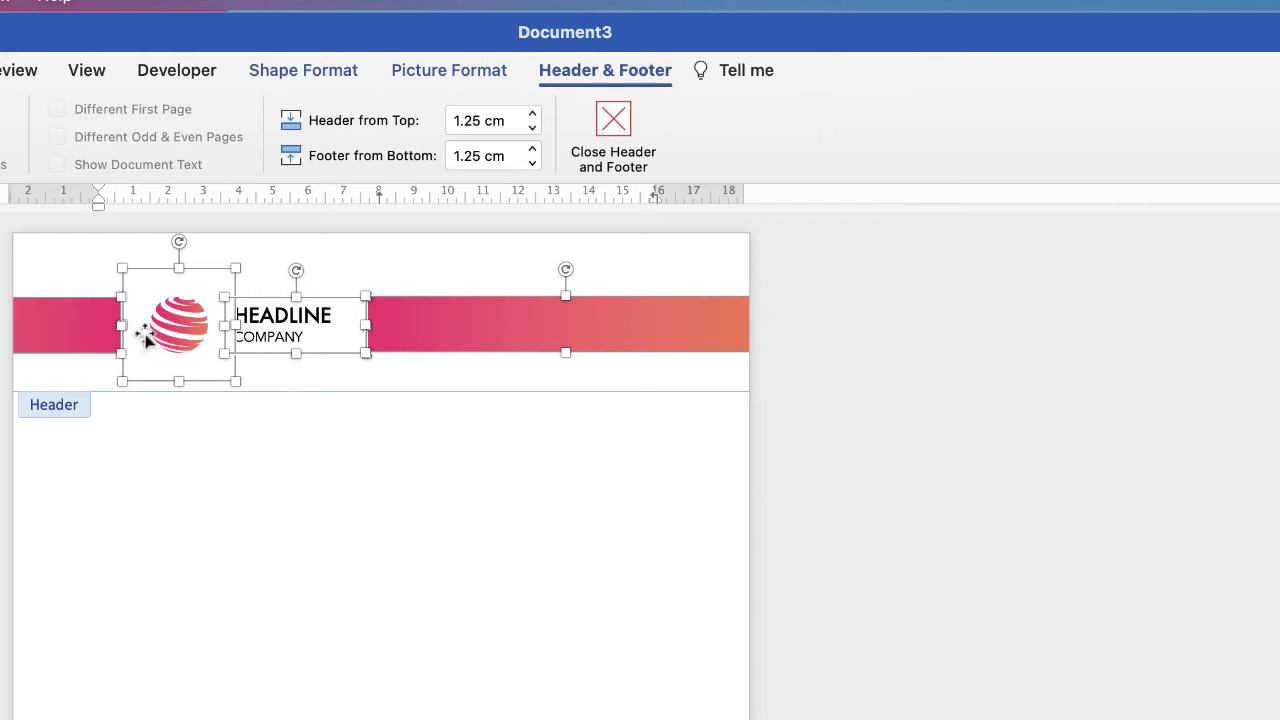
left_click(340, 72)
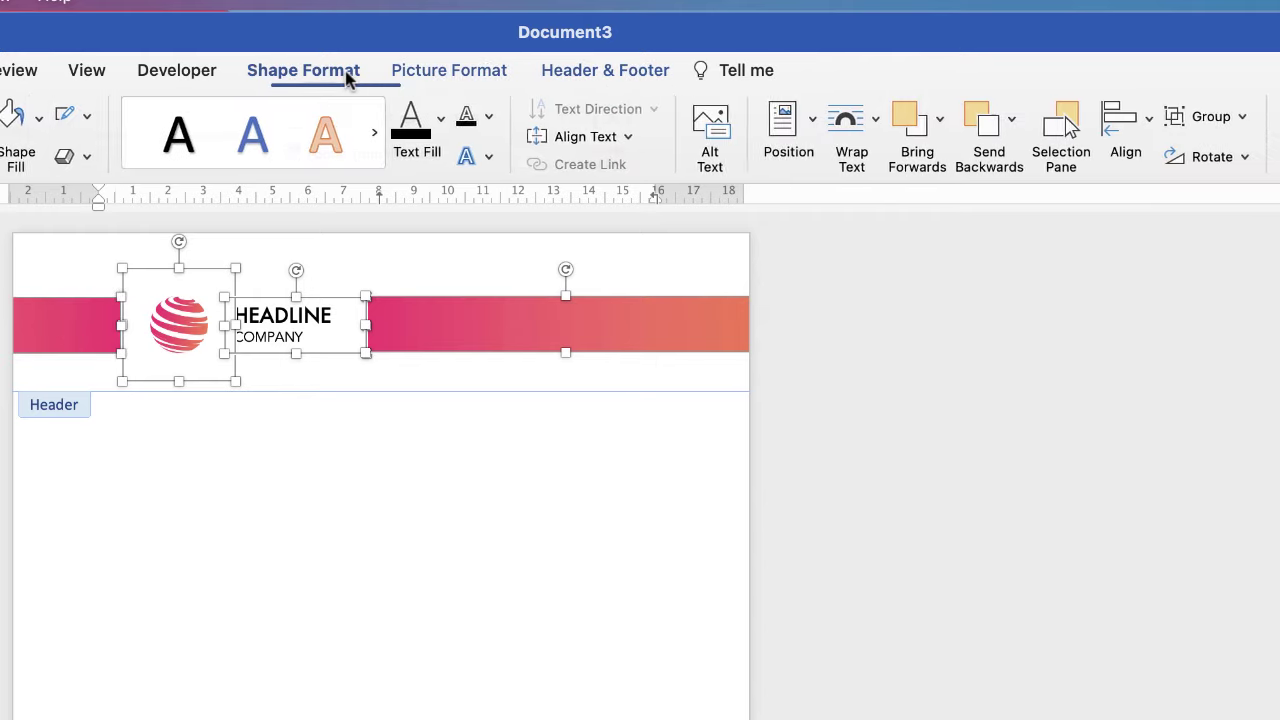
left_click(1228, 120)
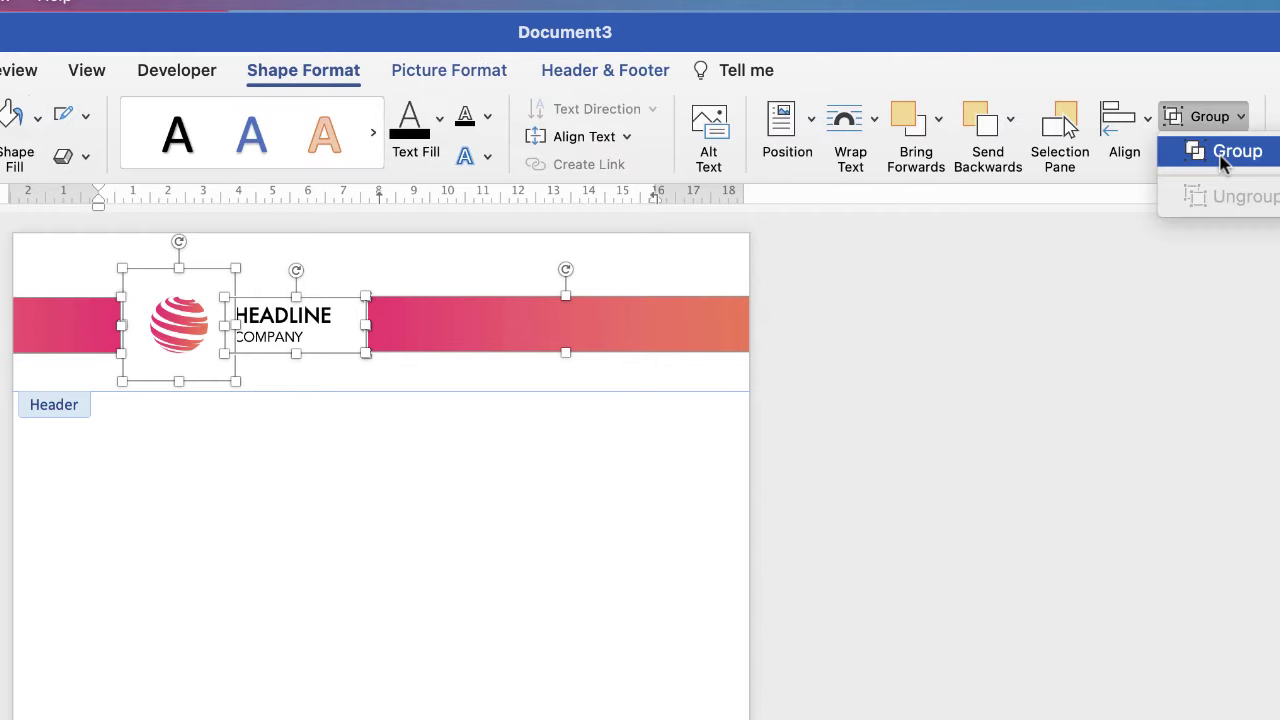
left_click(1225, 150)
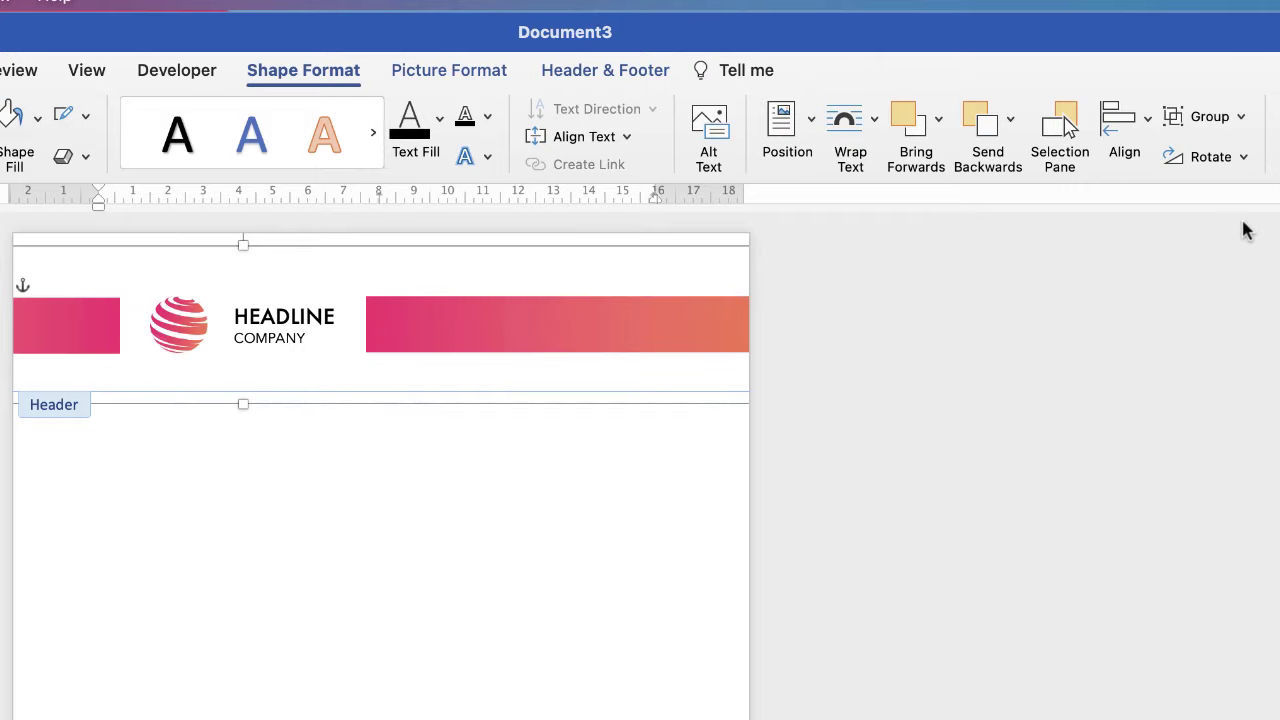
Step: Nudge the grouped header artwork slightly upward on the page and return to the document body
key("Up")
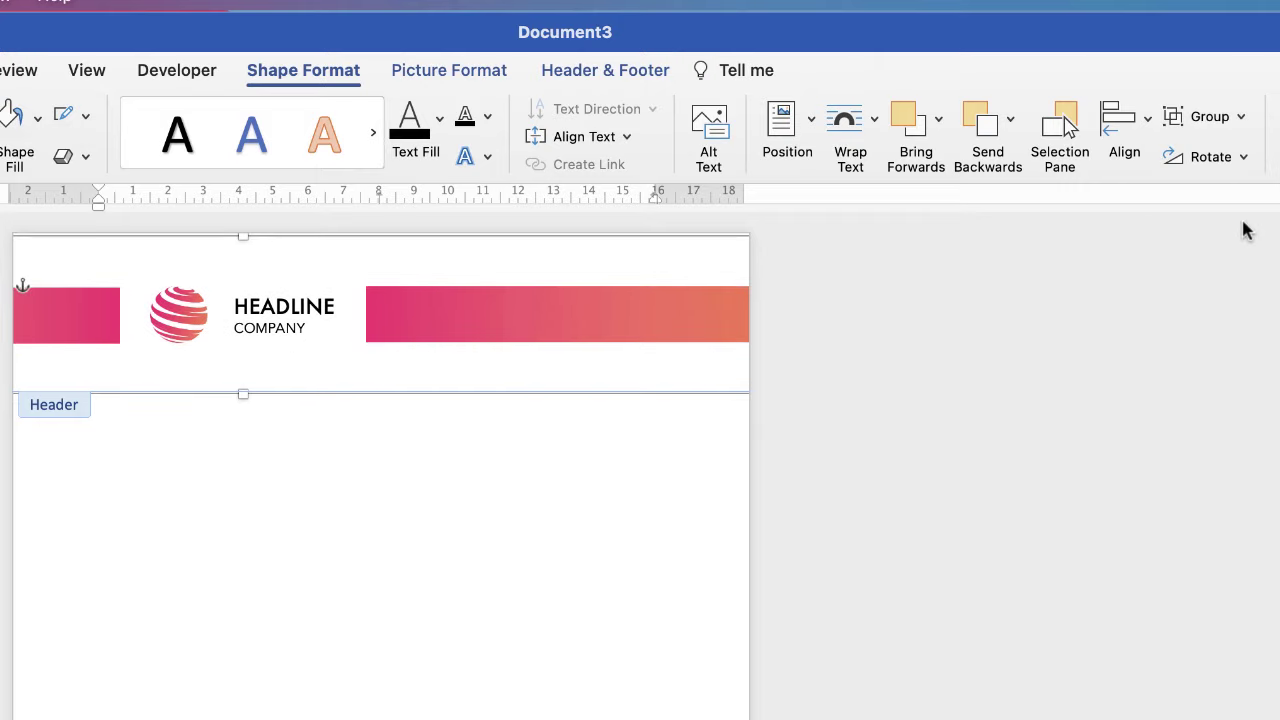
key("Up")
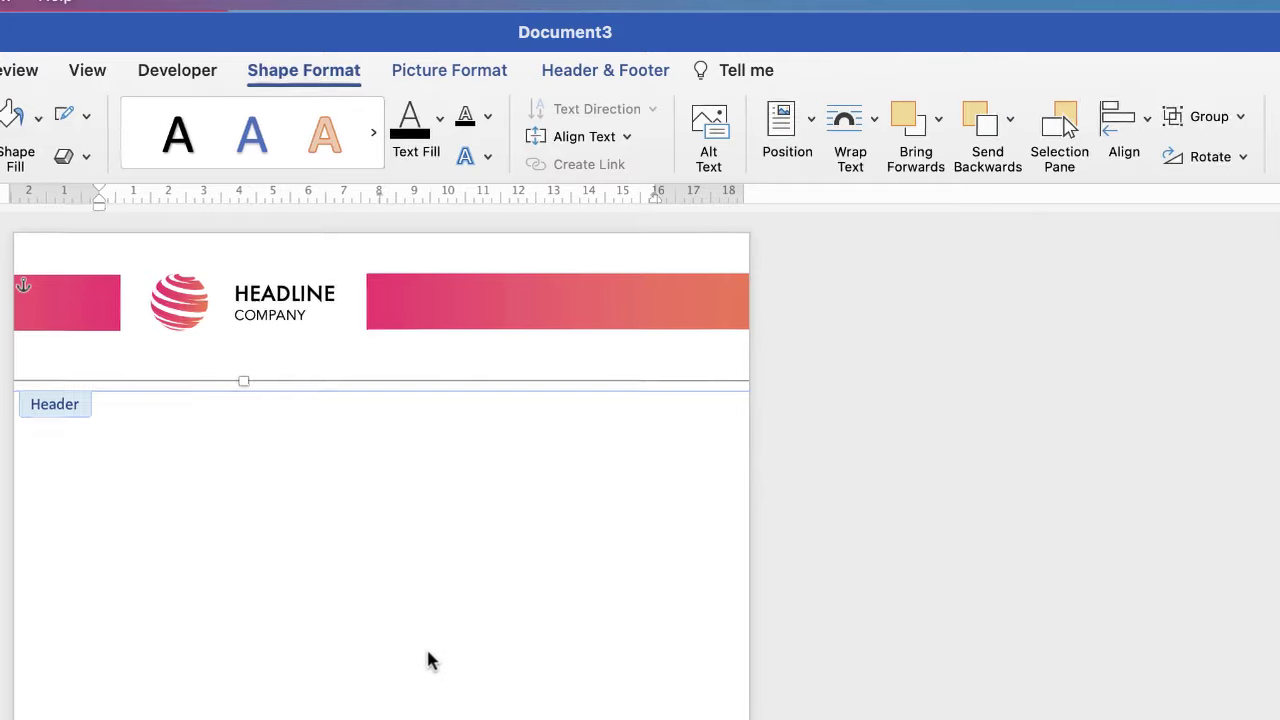
double_click(439, 680)
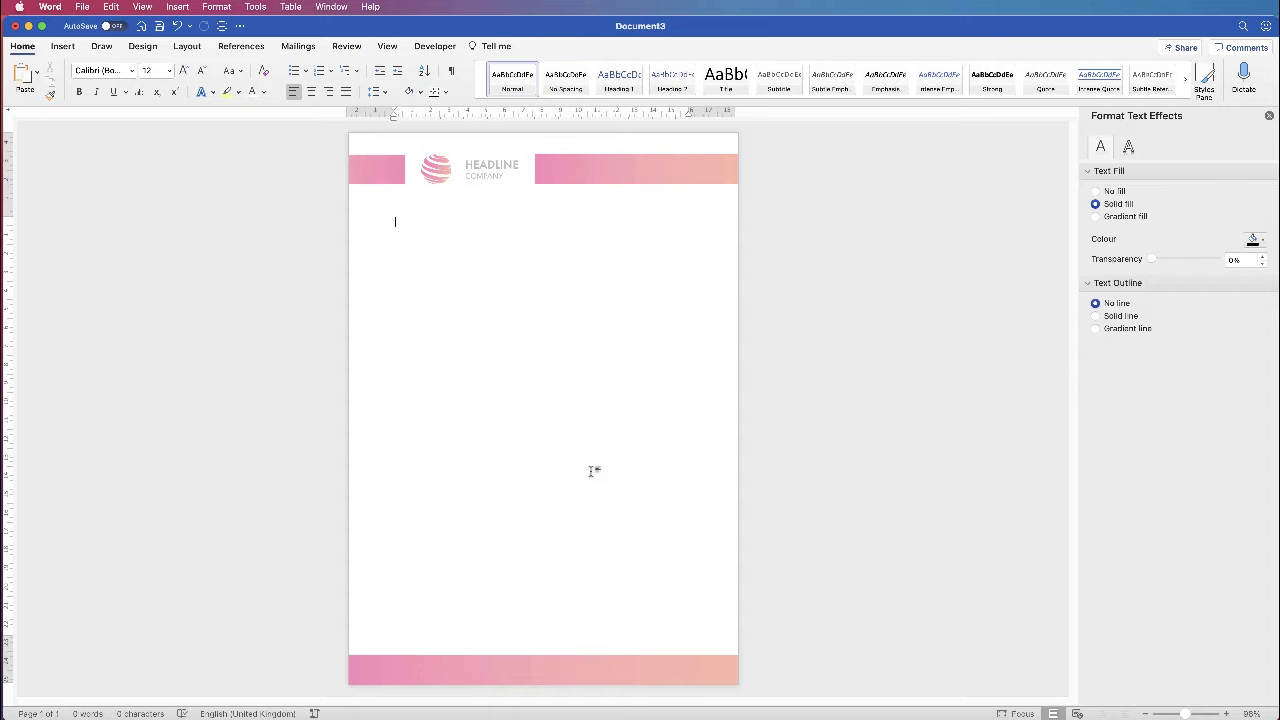
double_click(588, 666)
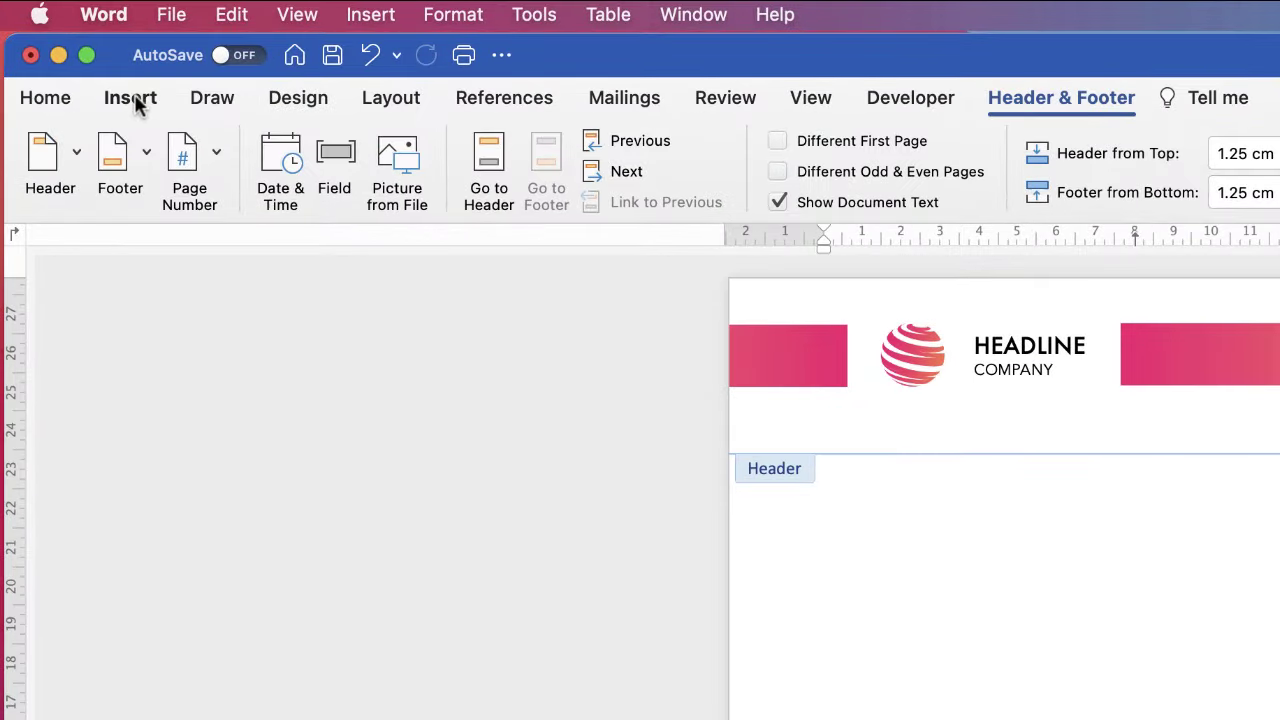
left_click(137, 103)
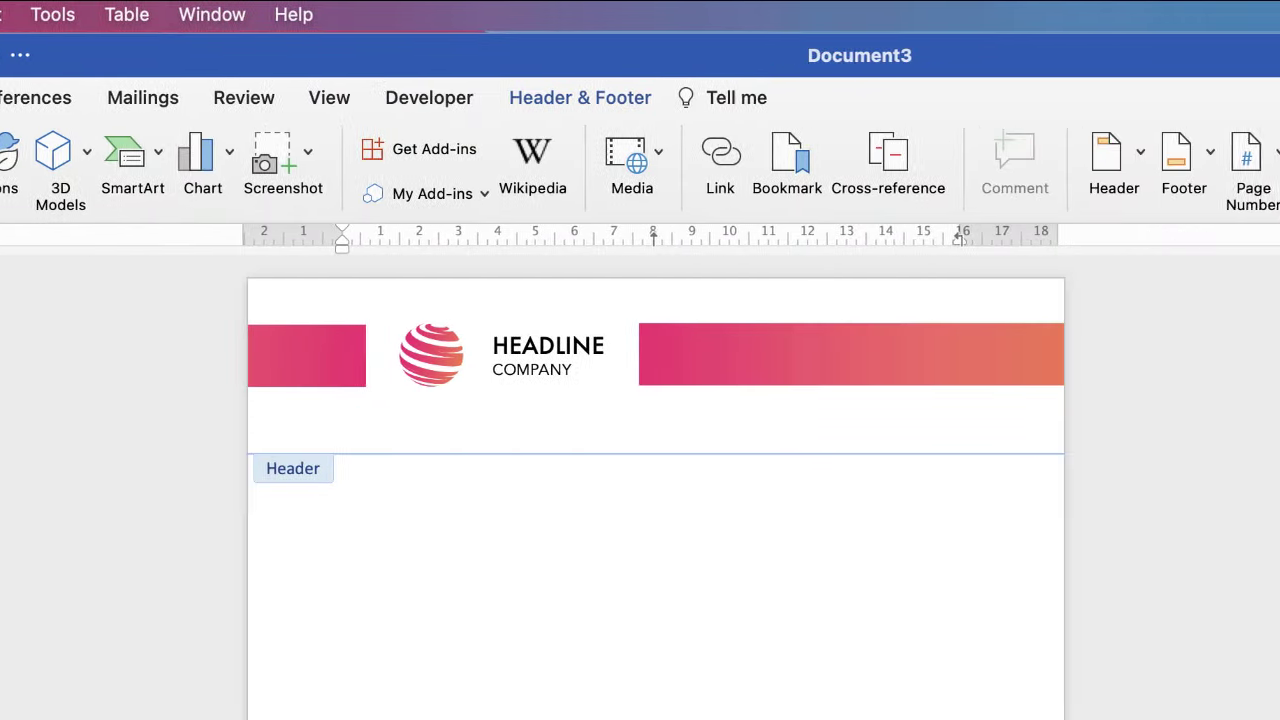
left_click(894, 151)
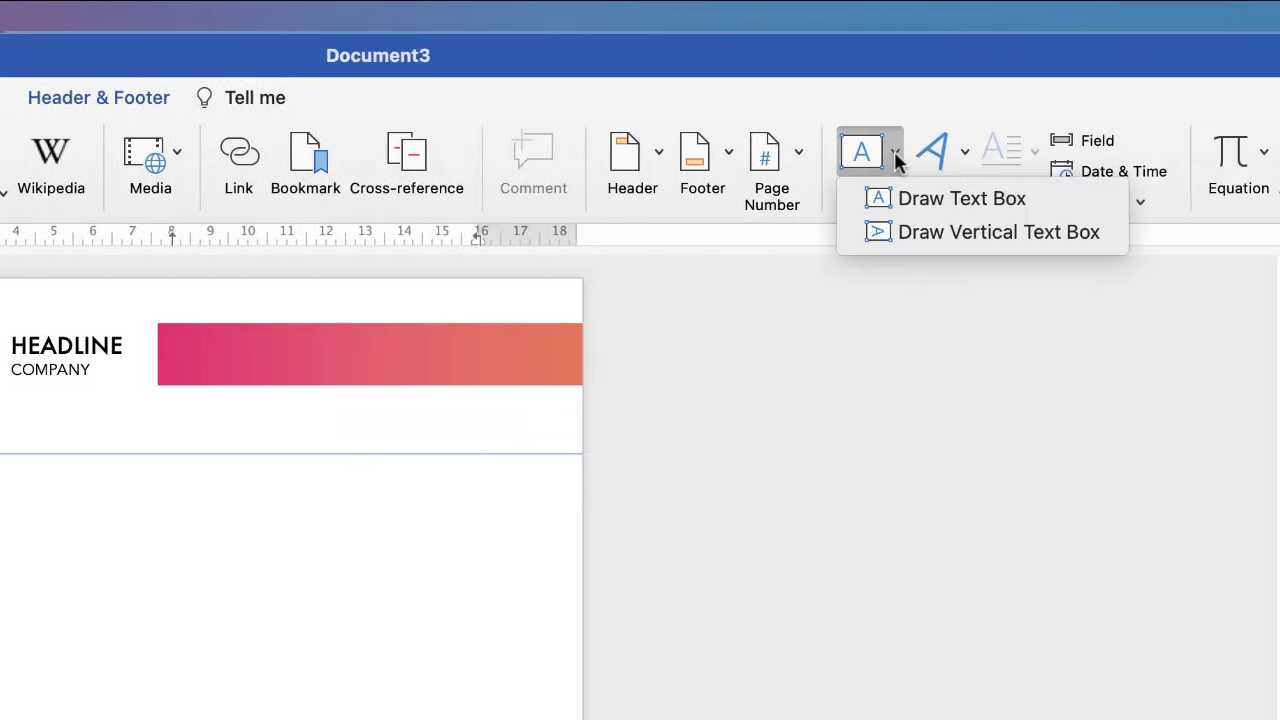
left_click(937, 199)
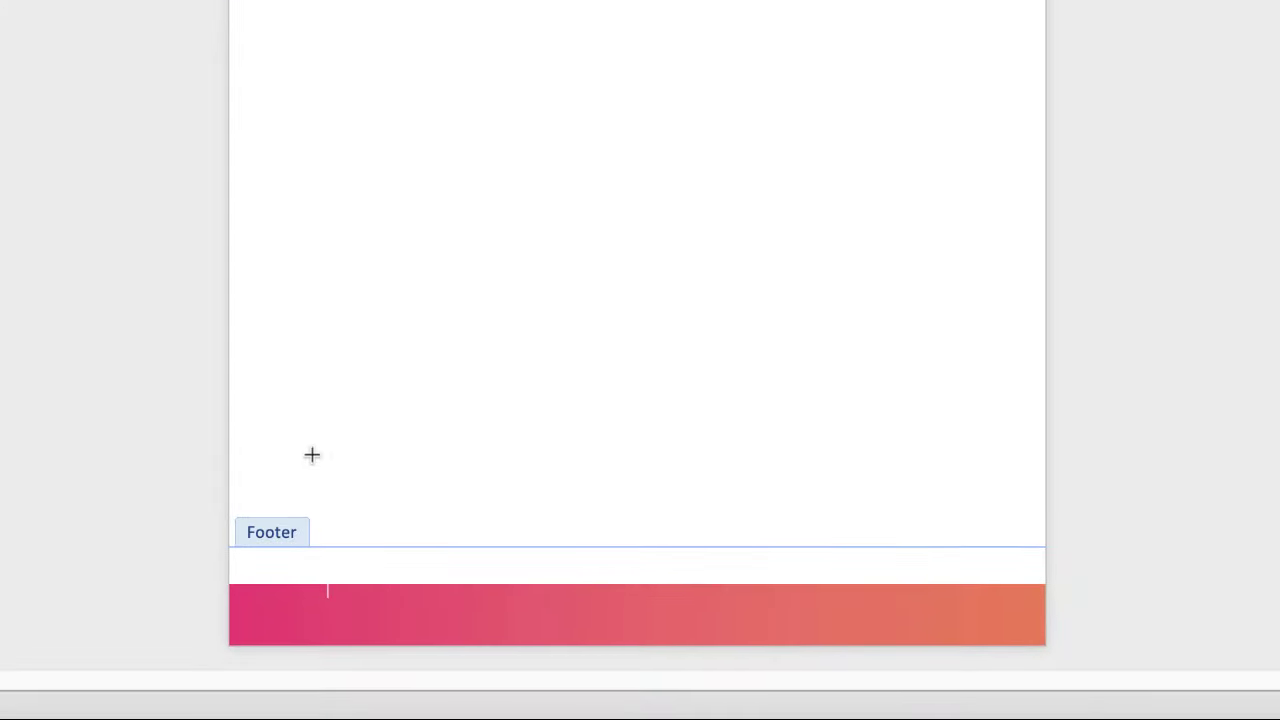
left_click_drag(293, 372, 576, 432)
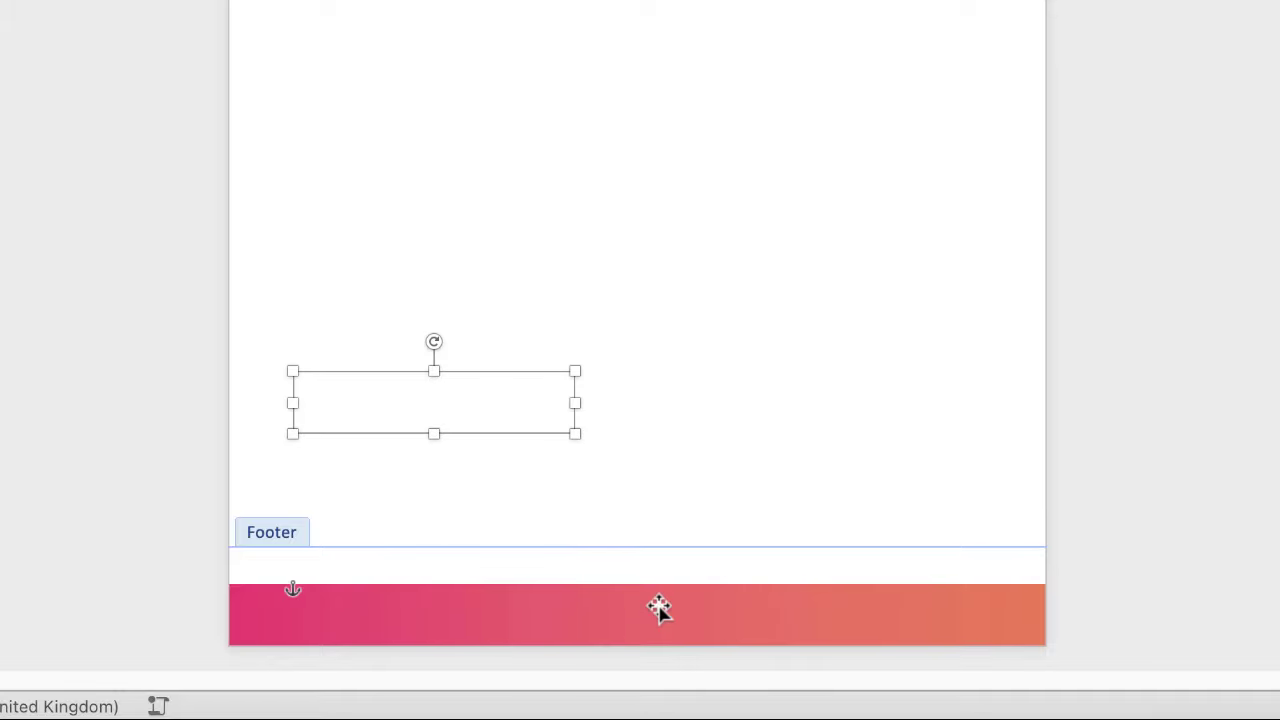
type("www.website.com")
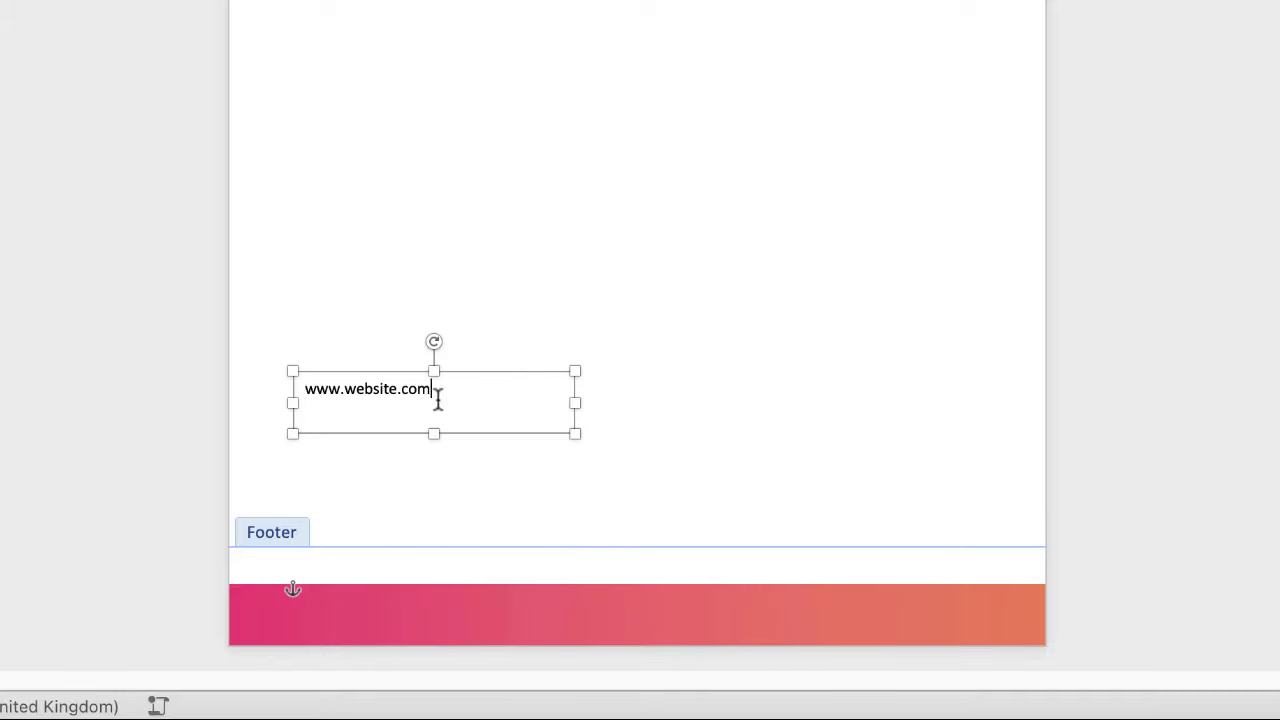
Step: Format the website text in the new text box with the Futura font at size 14
left_click_drag(434, 390, 310, 393)
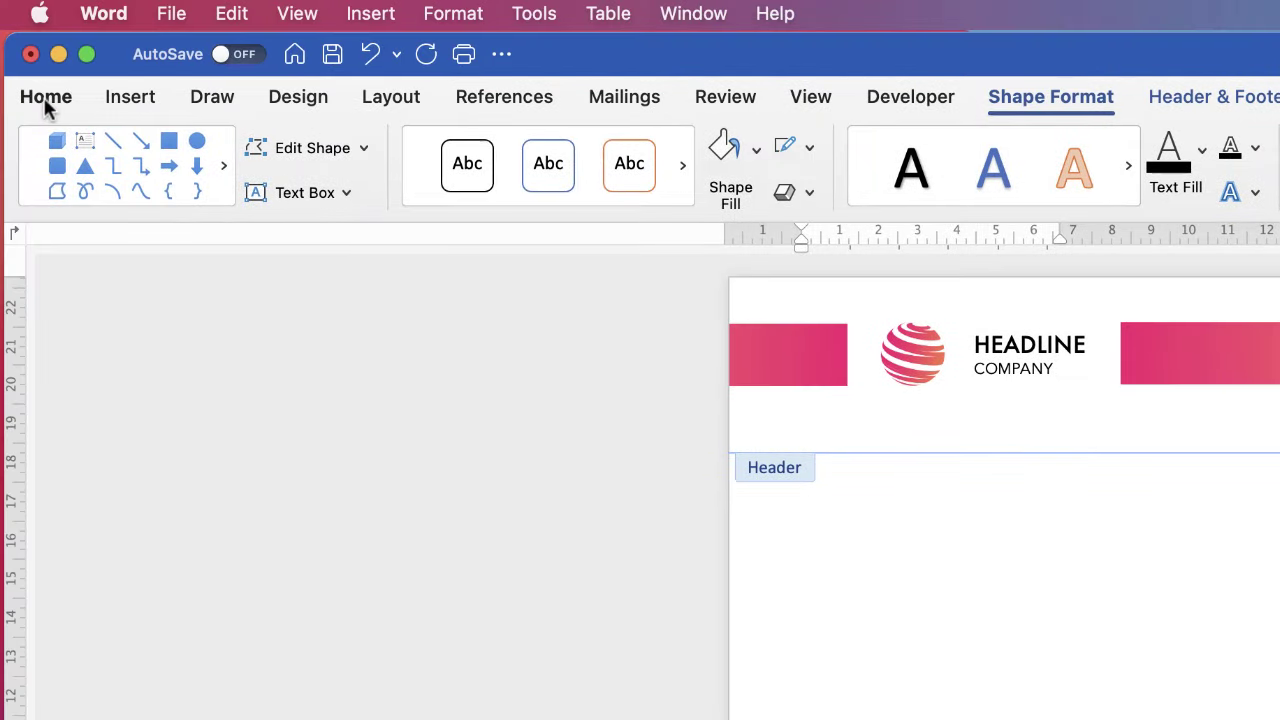
left_click(45, 100)
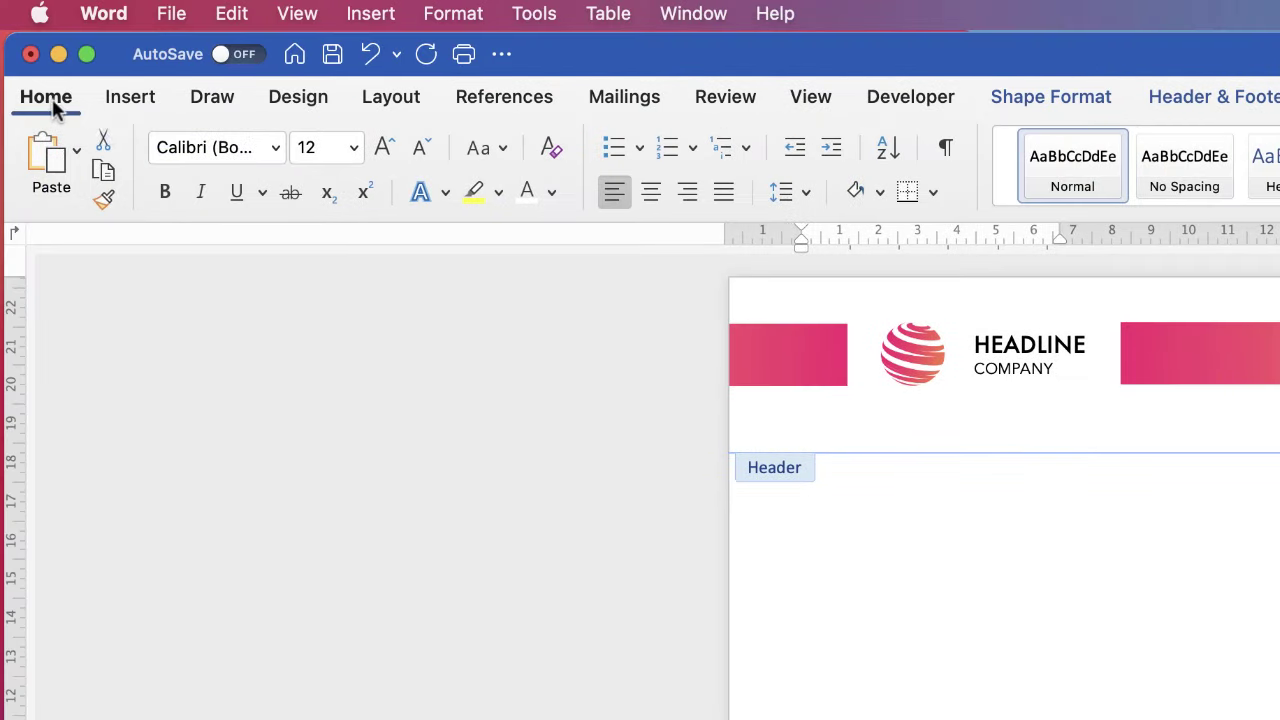
left_click(275, 149)
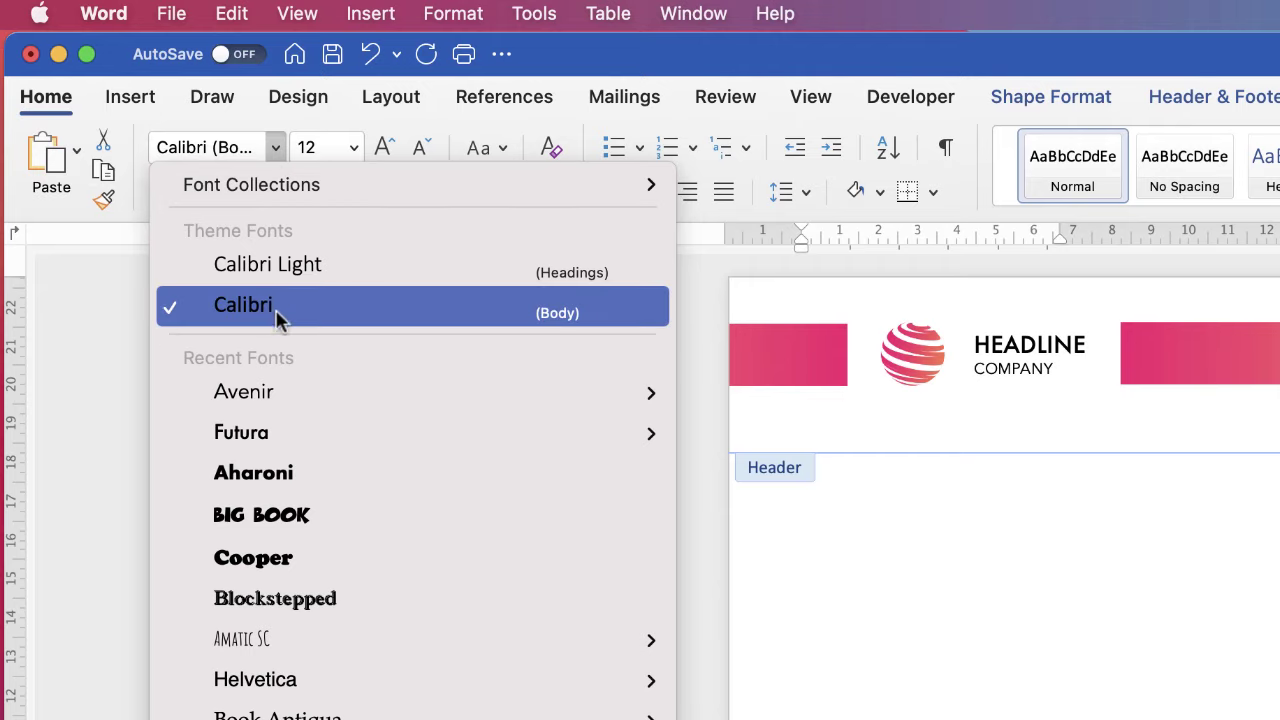
left_click(247, 435)
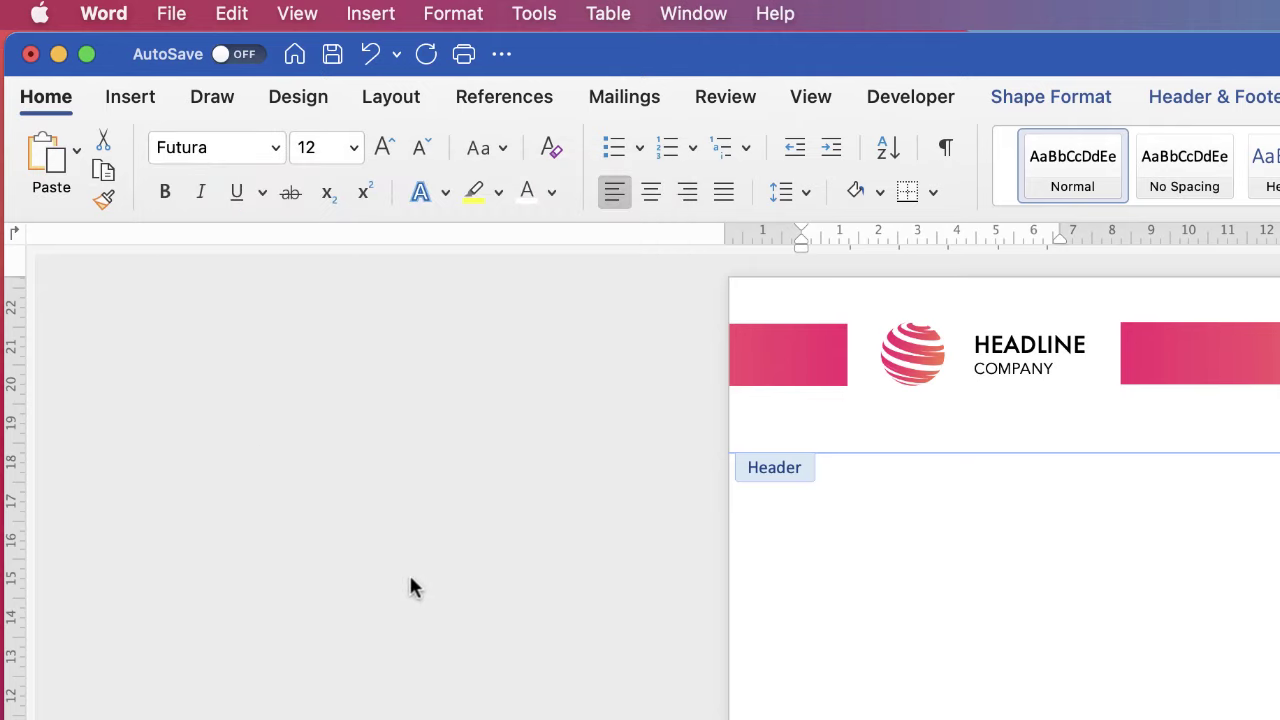
left_click(383, 150)
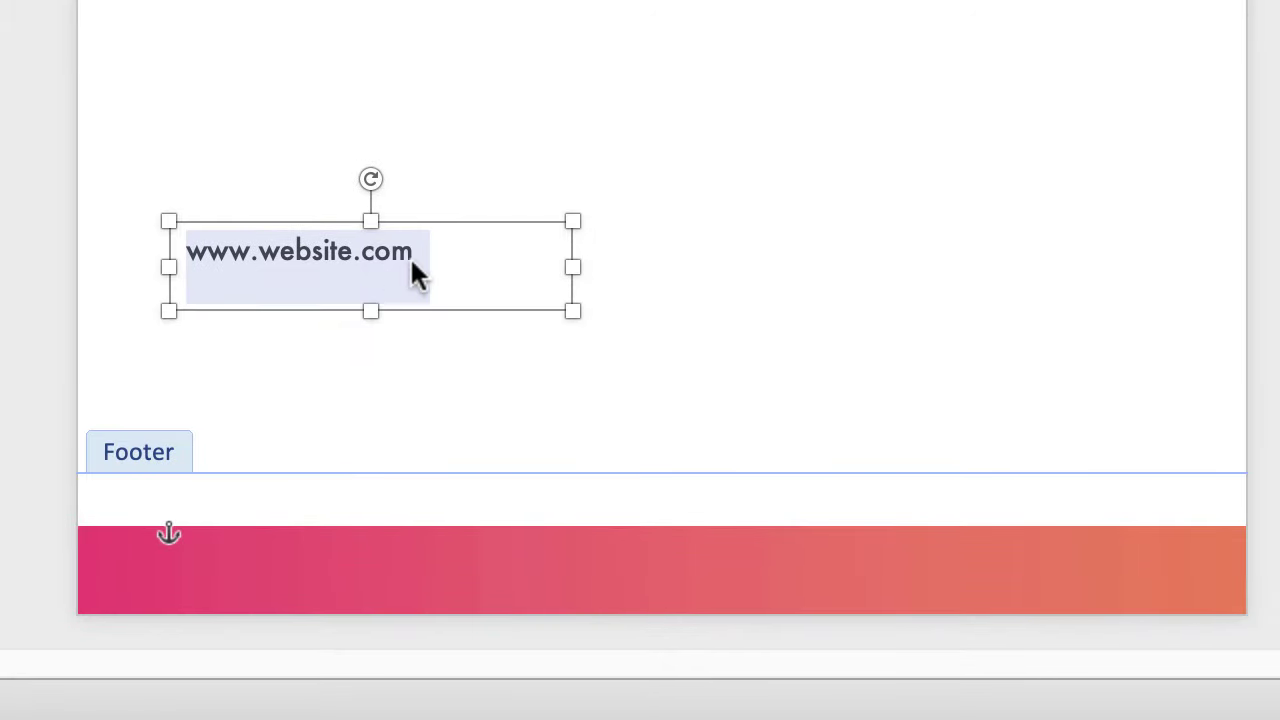
Step: Move the website text box down onto the left end of the footer gradient bar
left_click_drag(414, 226, 400, 490)
left_click_drag(358, 582, 357, 560)
left_click_drag(397, 512, 384, 558)
left_click(652, 590)
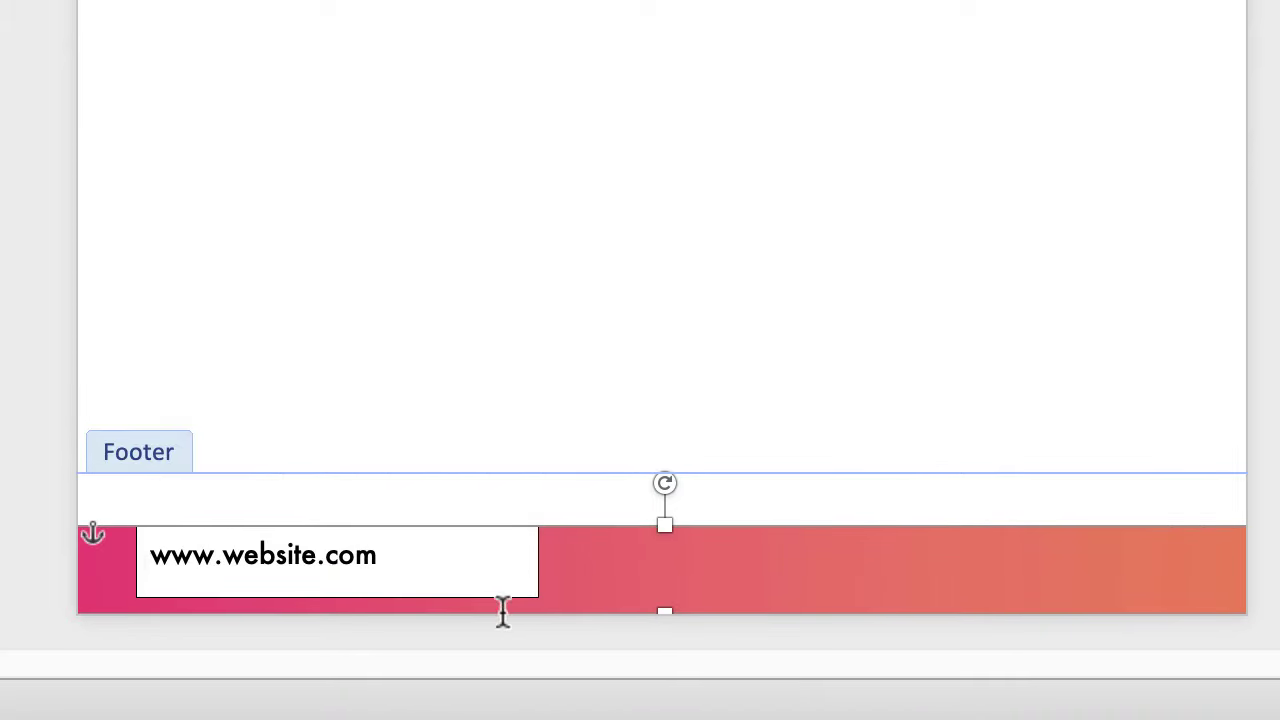
Step: Remove the outline and the fill from the website text box in the footer
left_click(398, 576)
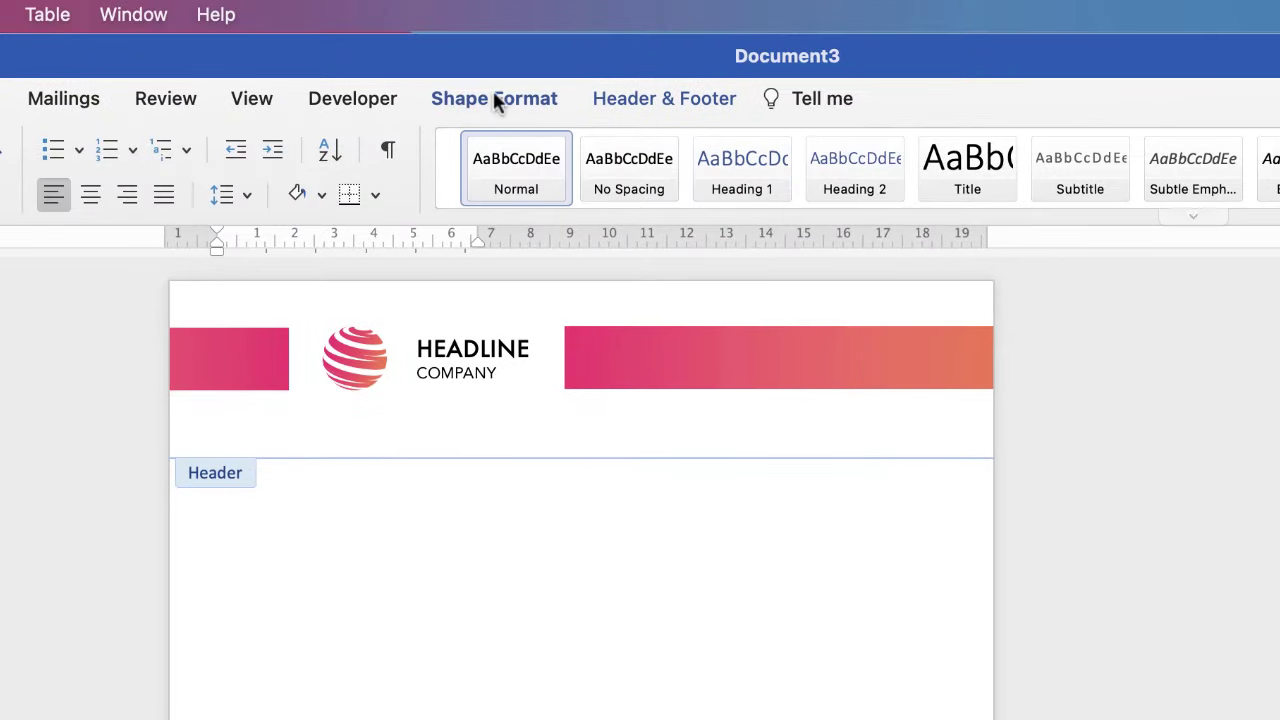
left_click(494, 98)
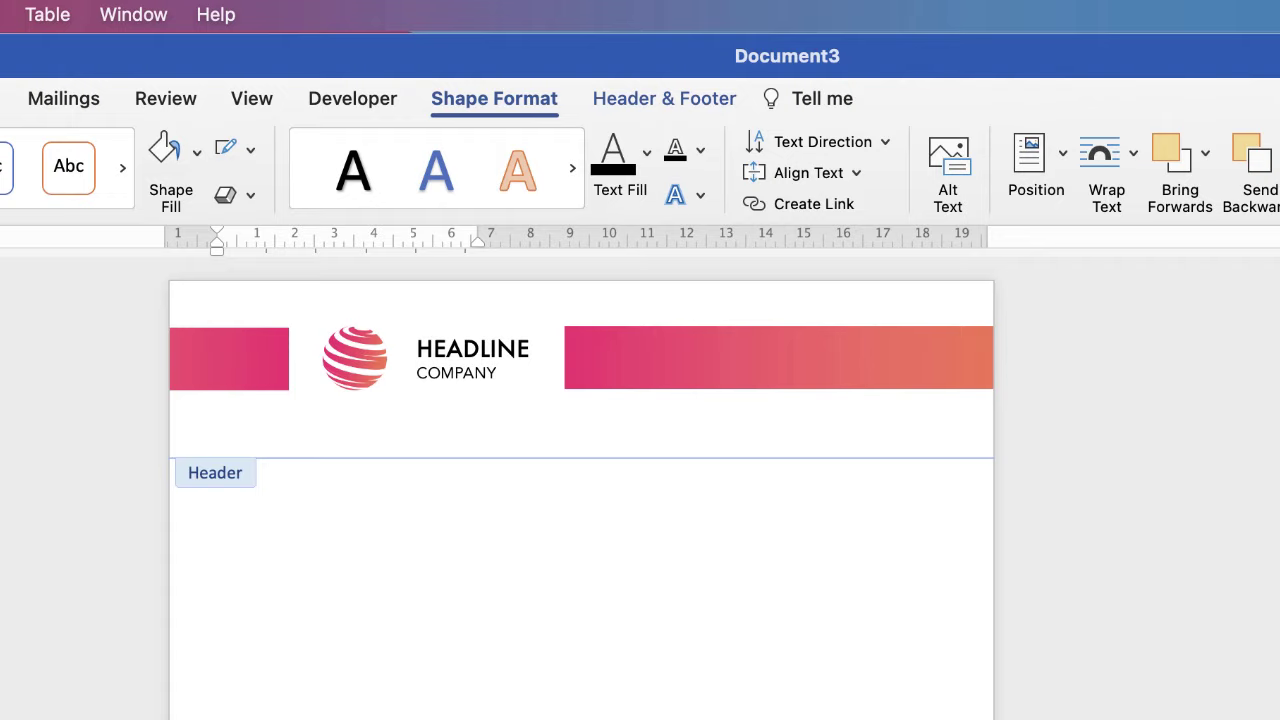
left_click(250, 149)
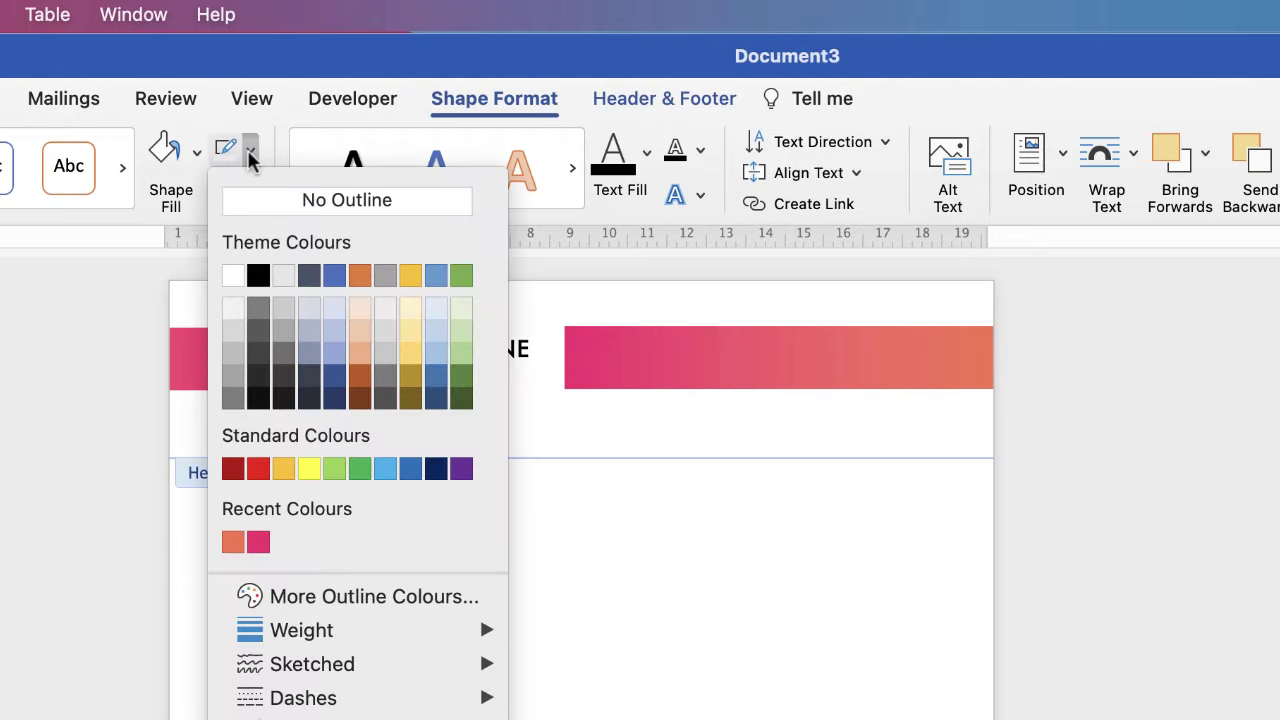
left_click(290, 204)
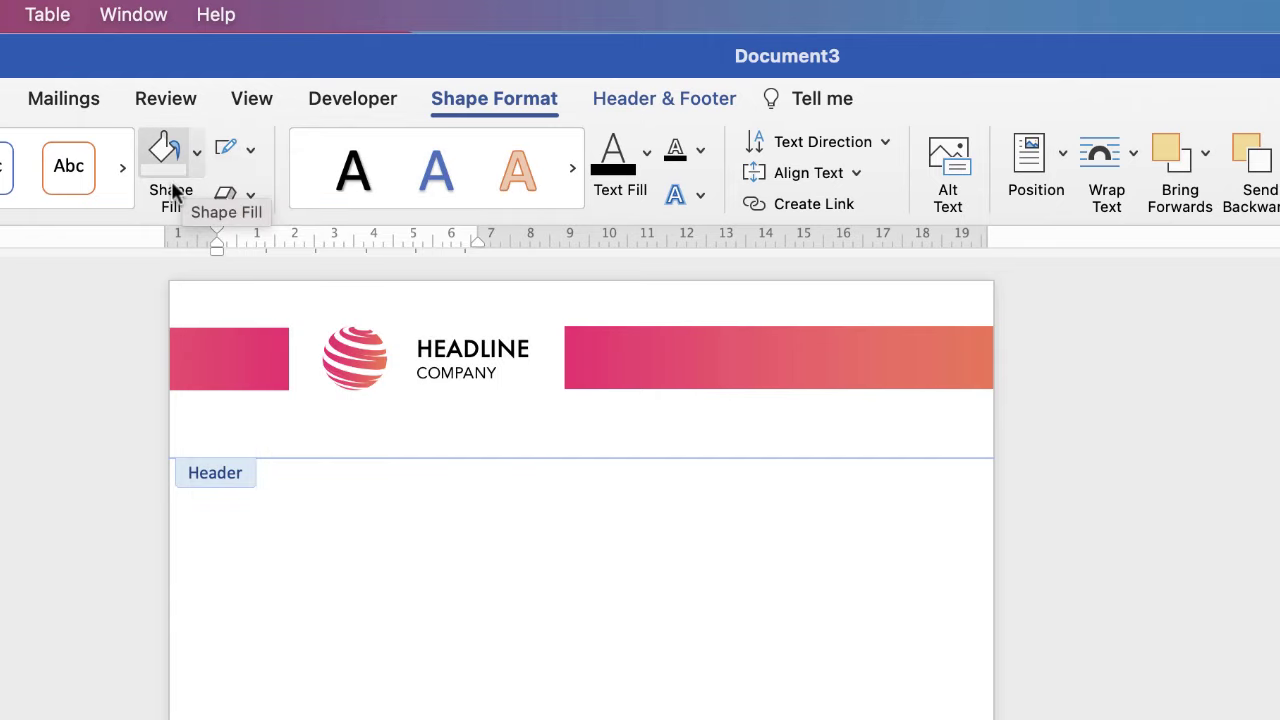
left_click(197, 160)
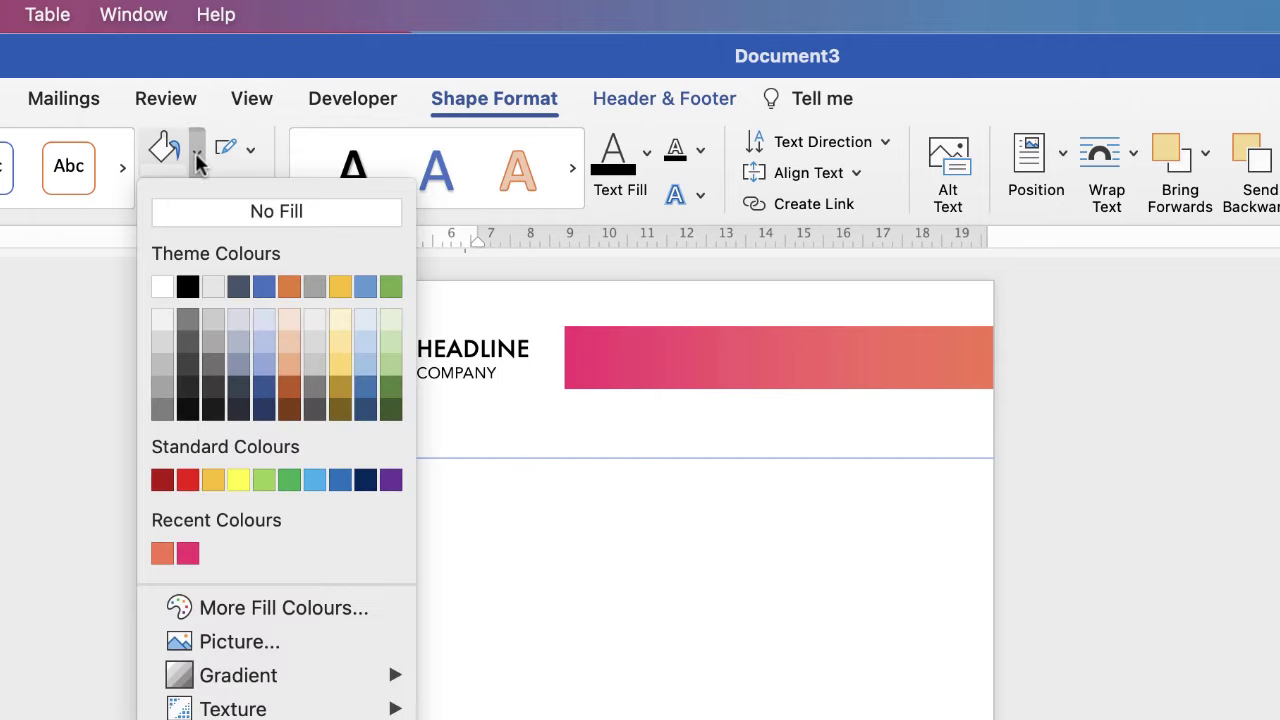
left_click(253, 220)
Step: Reduce the website text box's width and height so it fits closely around the text
left_click(558, 607)
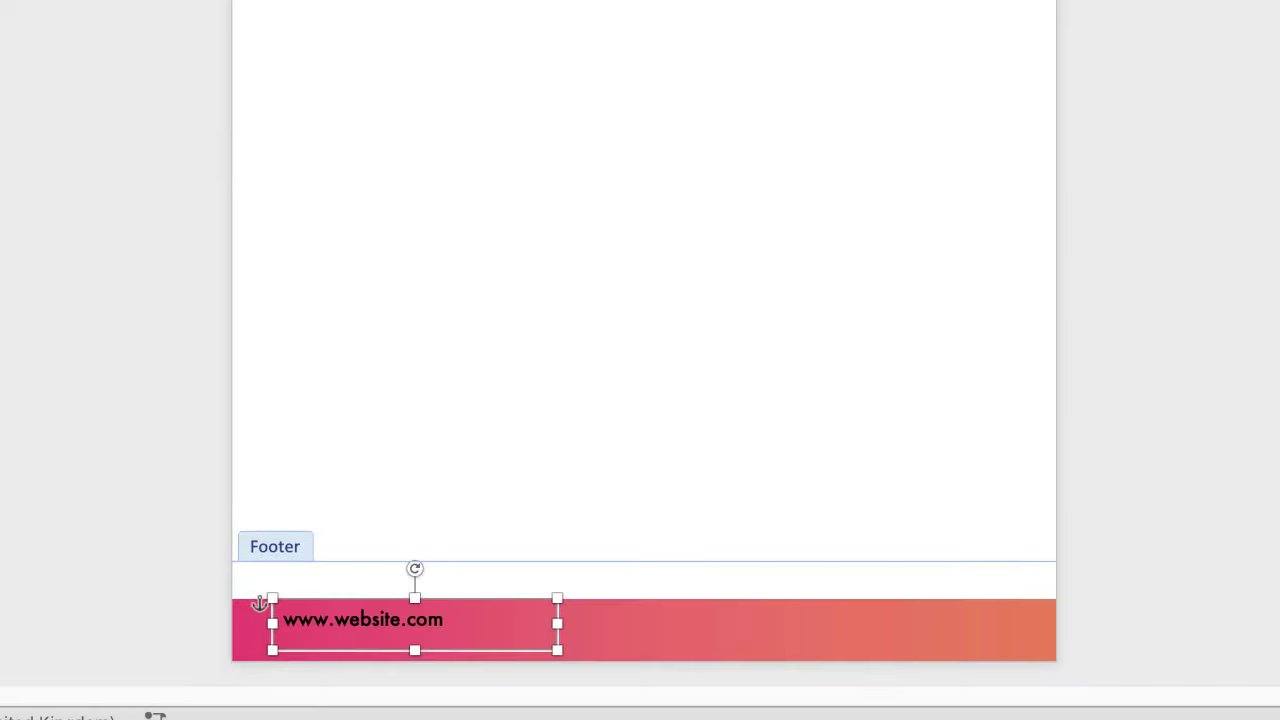
left_click_drag(558, 607, 467, 617)
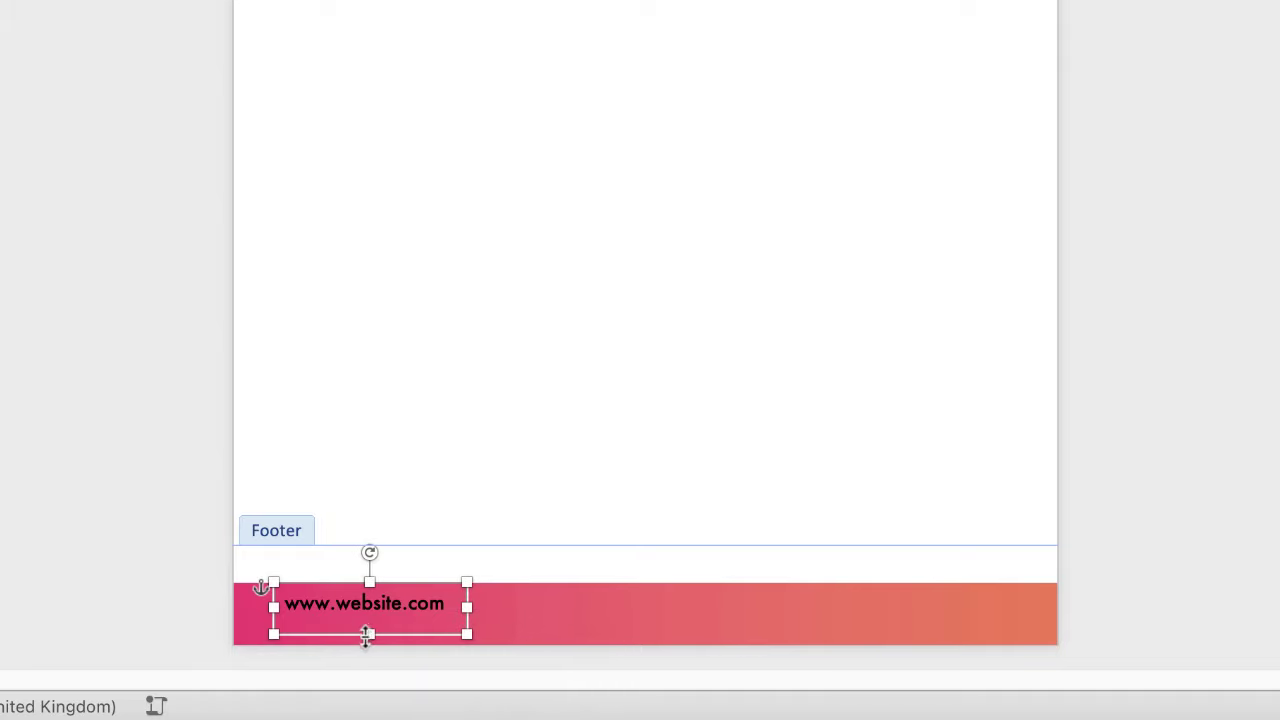
left_click_drag(369, 634, 369, 622)
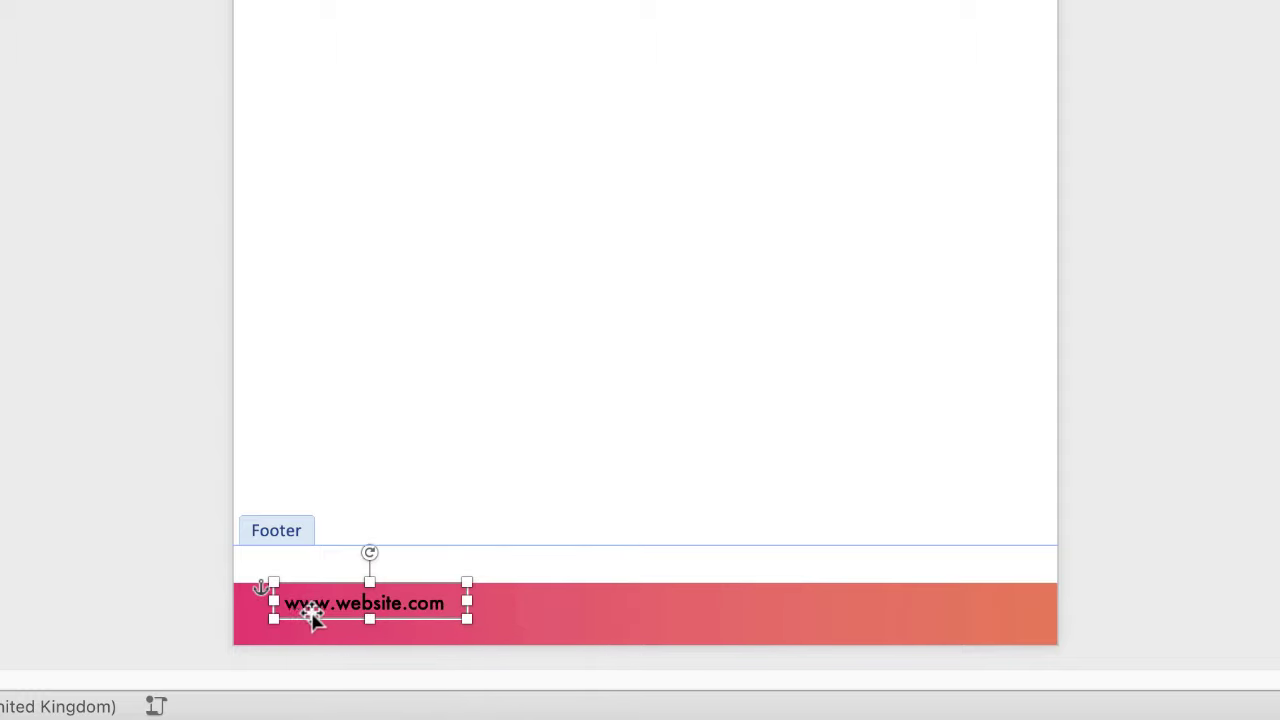
Step: Change the font colour of the website text in the footer to white
left_click(400, 595)
triple_click(399, 595)
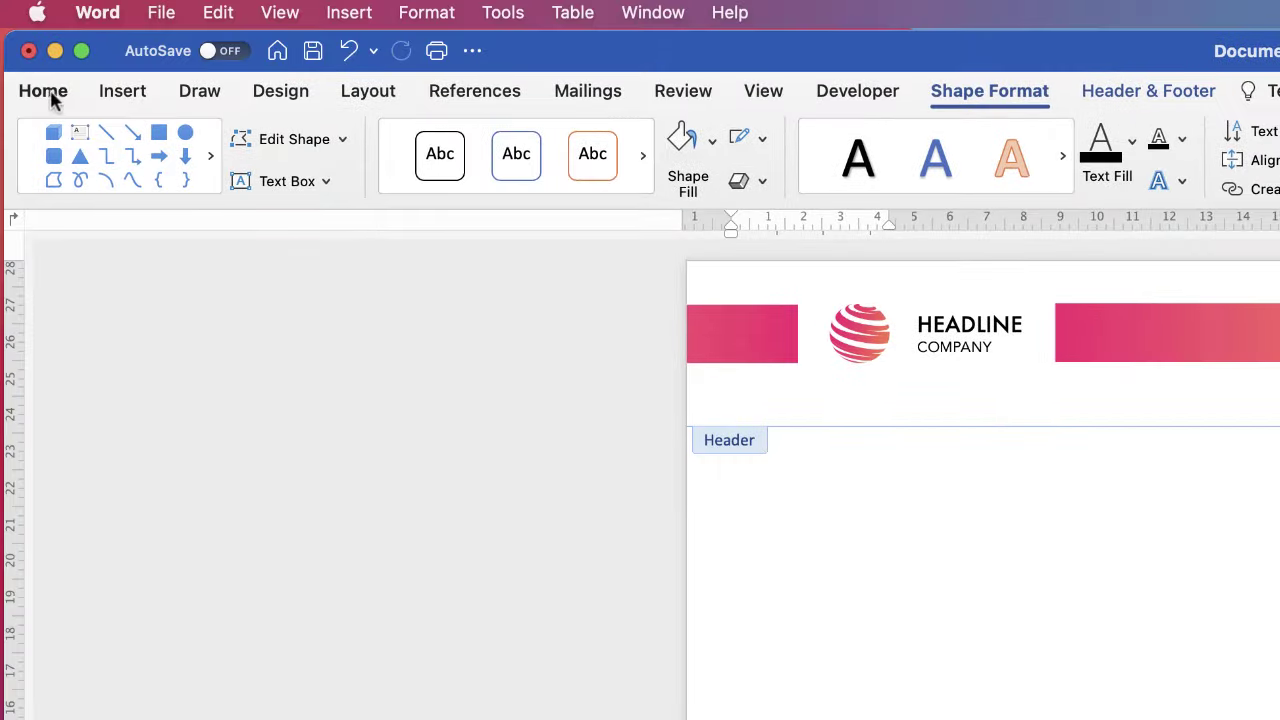
left_click(45, 91)
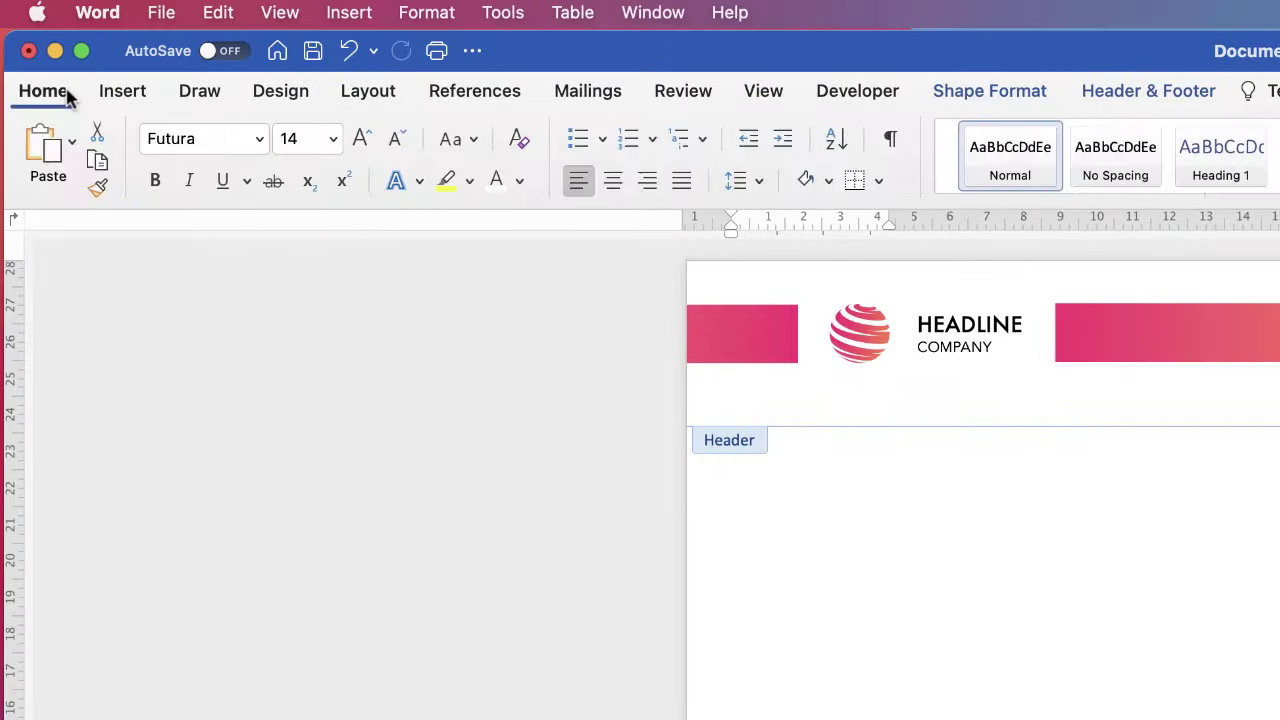
left_click(521, 189)
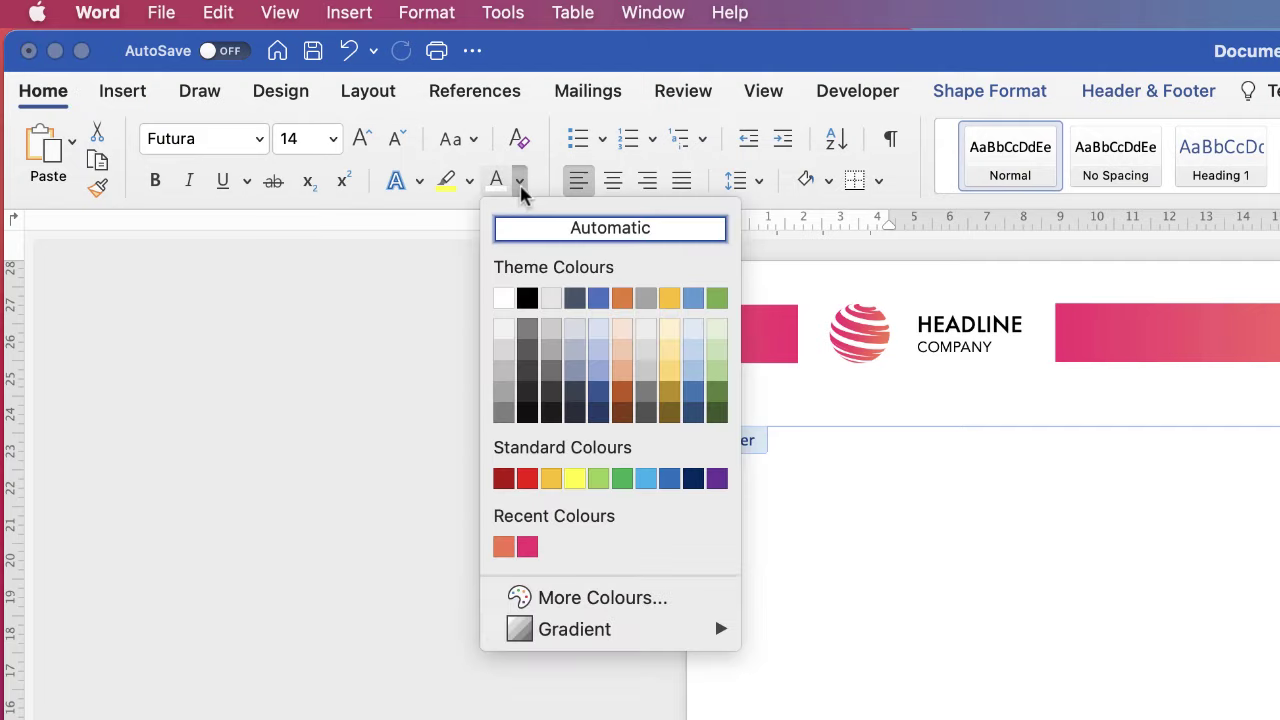
left_click(503, 298)
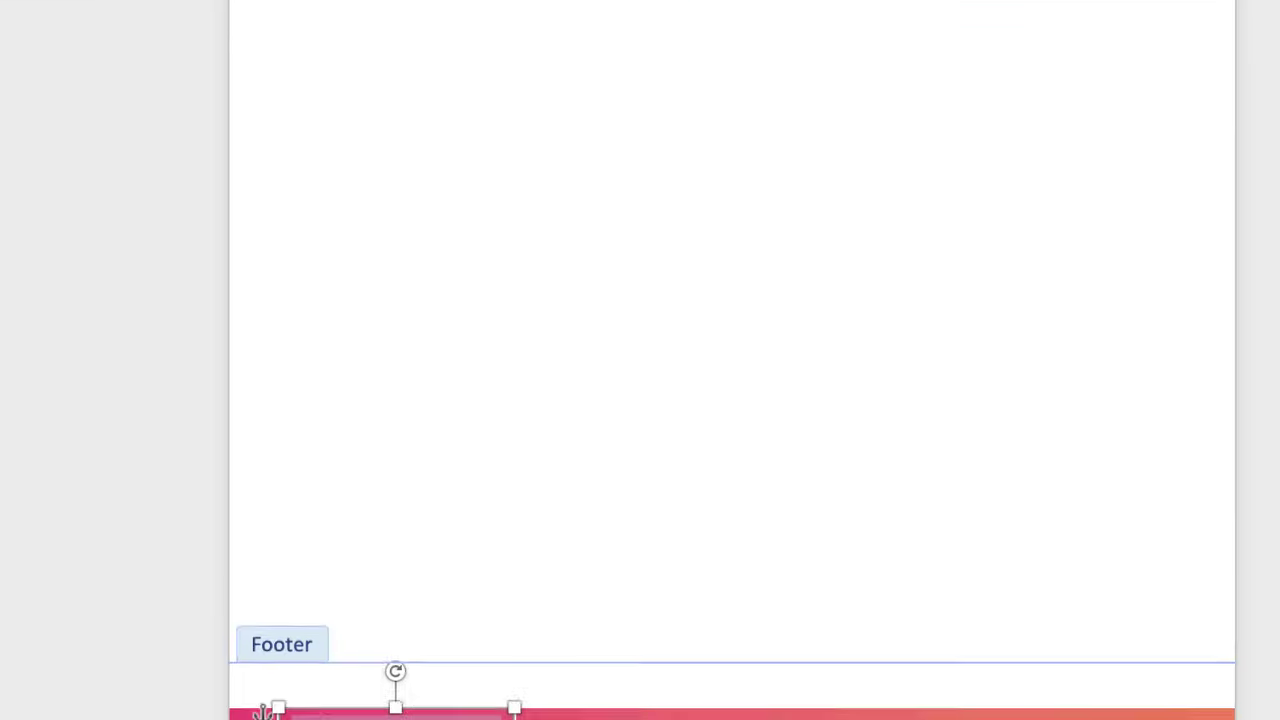
left_click(354, 603)
left_click(342, 565)
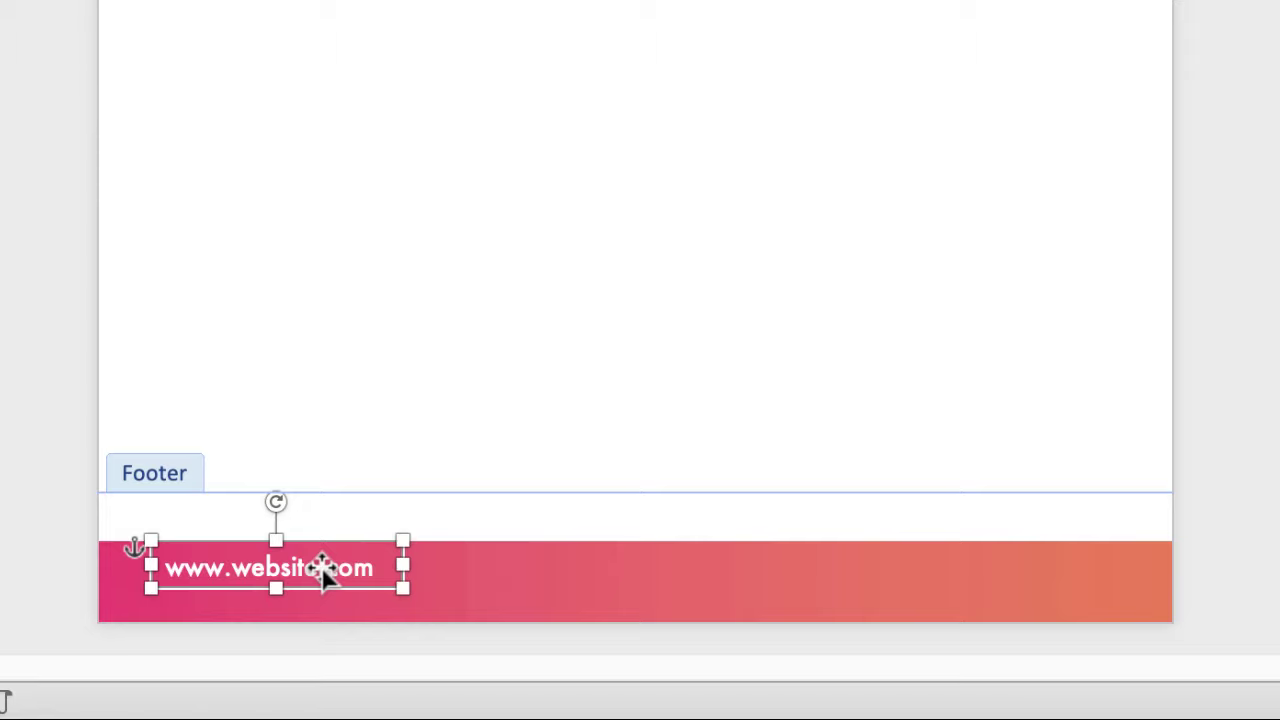
left_click_drag(326, 568, 362, 578)
left_click(328, 566)
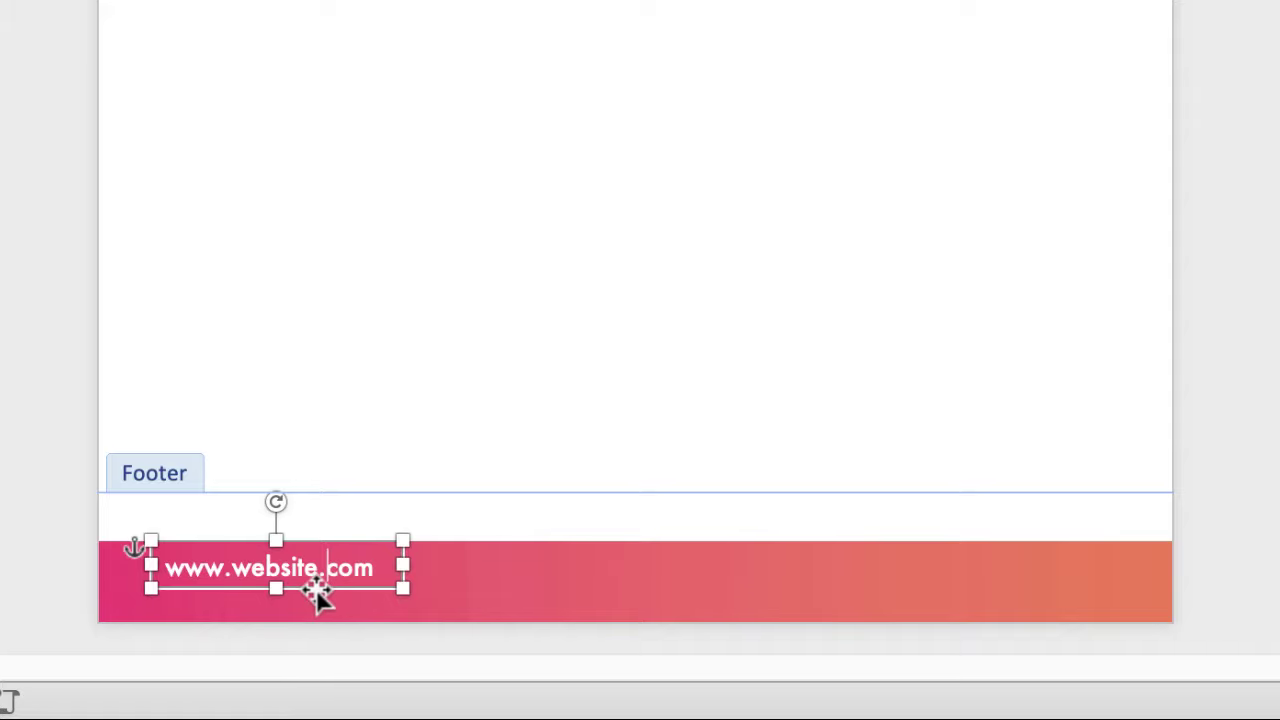
left_click(496, 585)
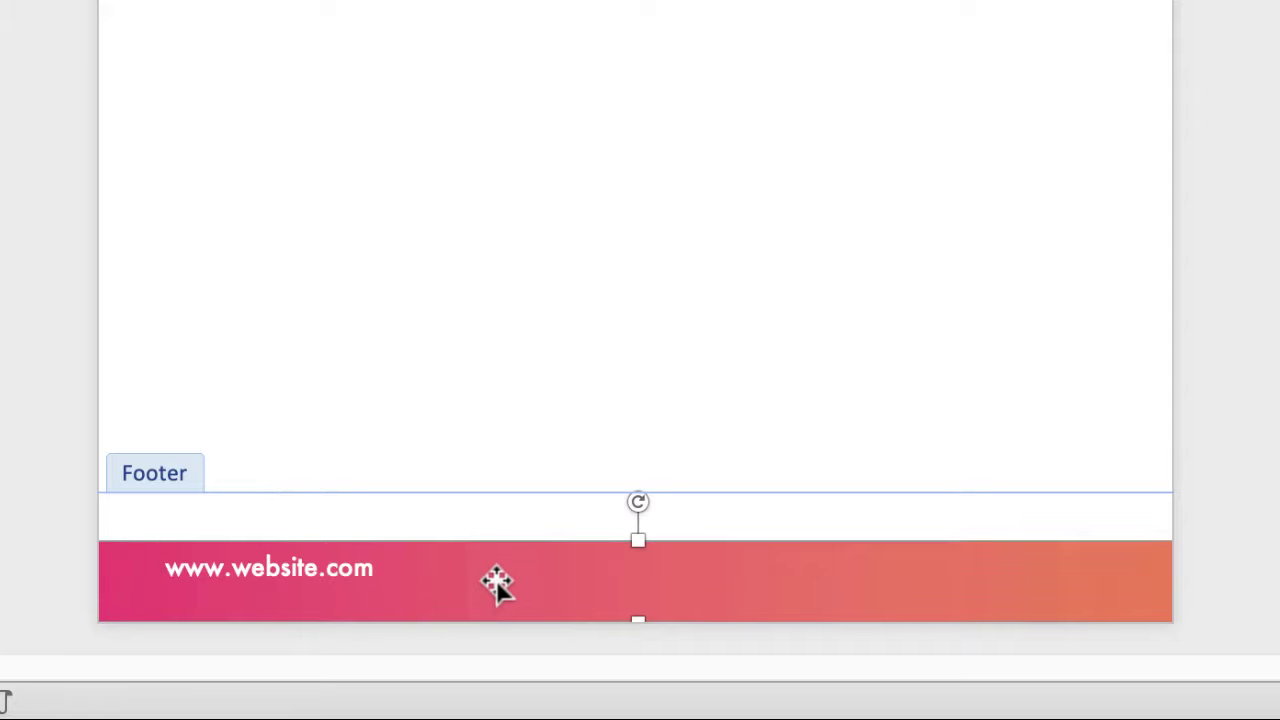
Step: Duplicate the website text box twice, placing one copy at the middle and one toward the right end of the footer bar
left_click(335, 572)
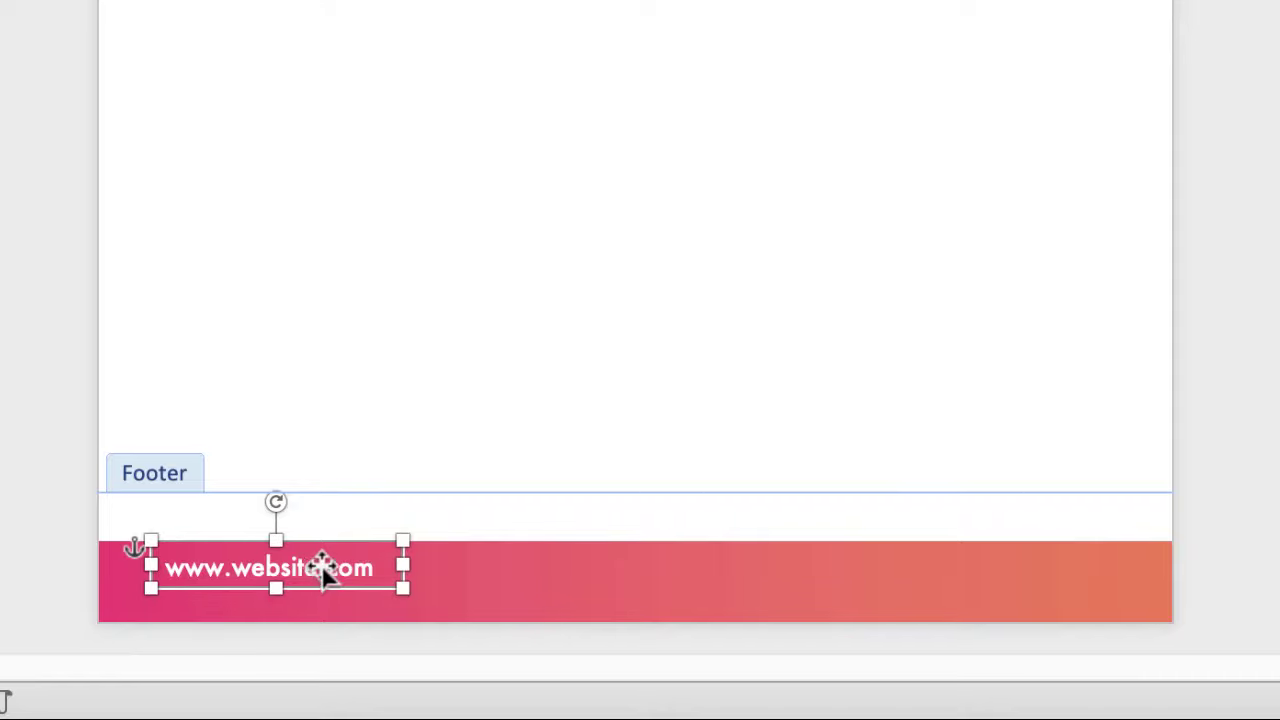
left_click_drag(331, 580, 648, 567)
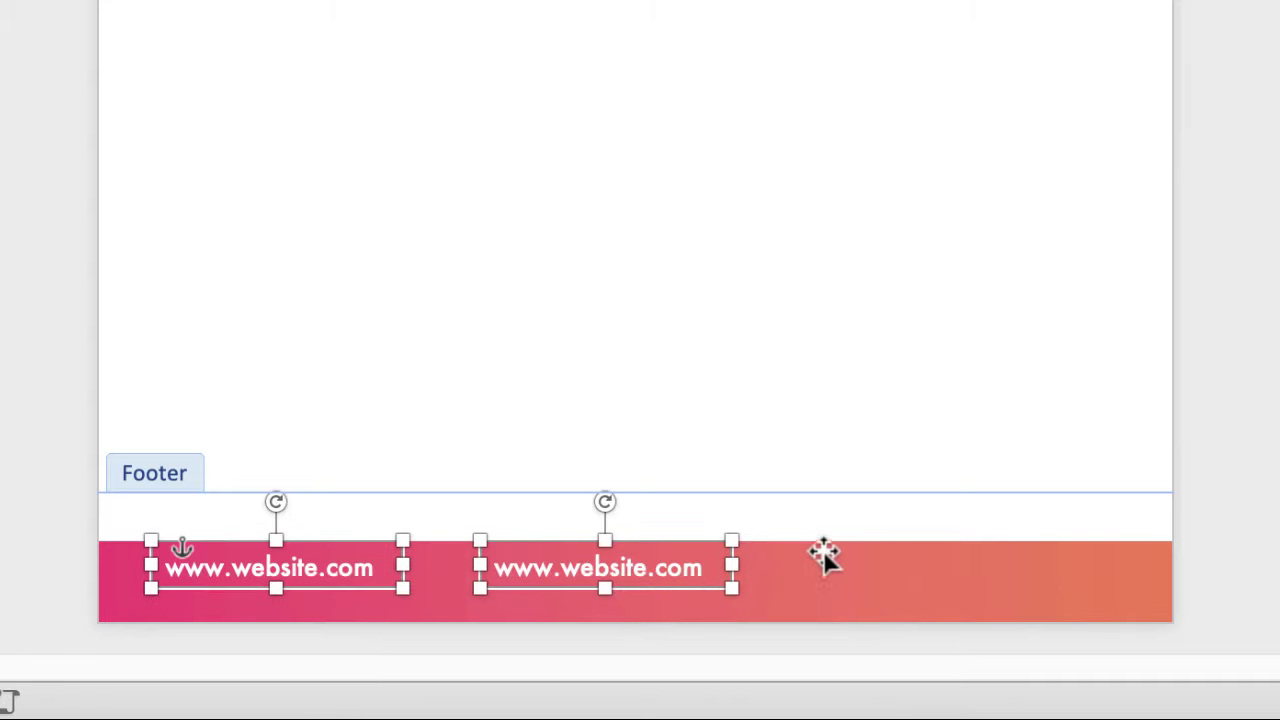
left_click(832, 578)
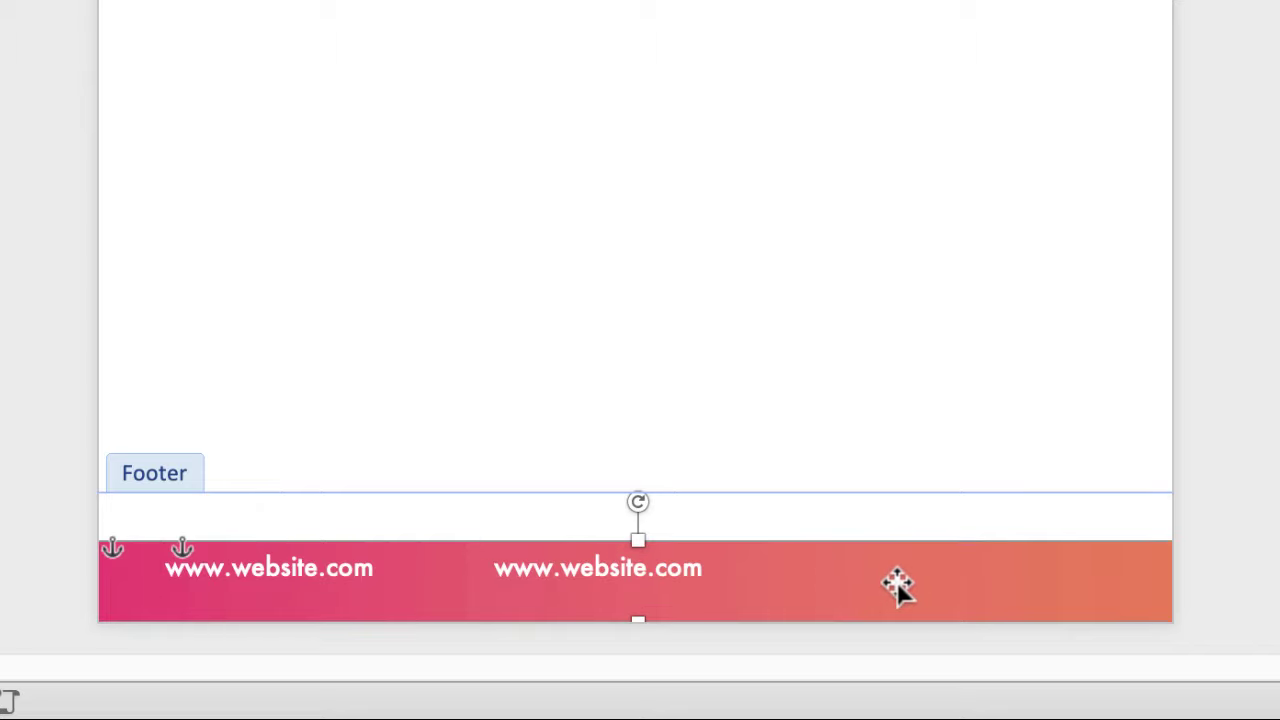
left_click(603, 570)
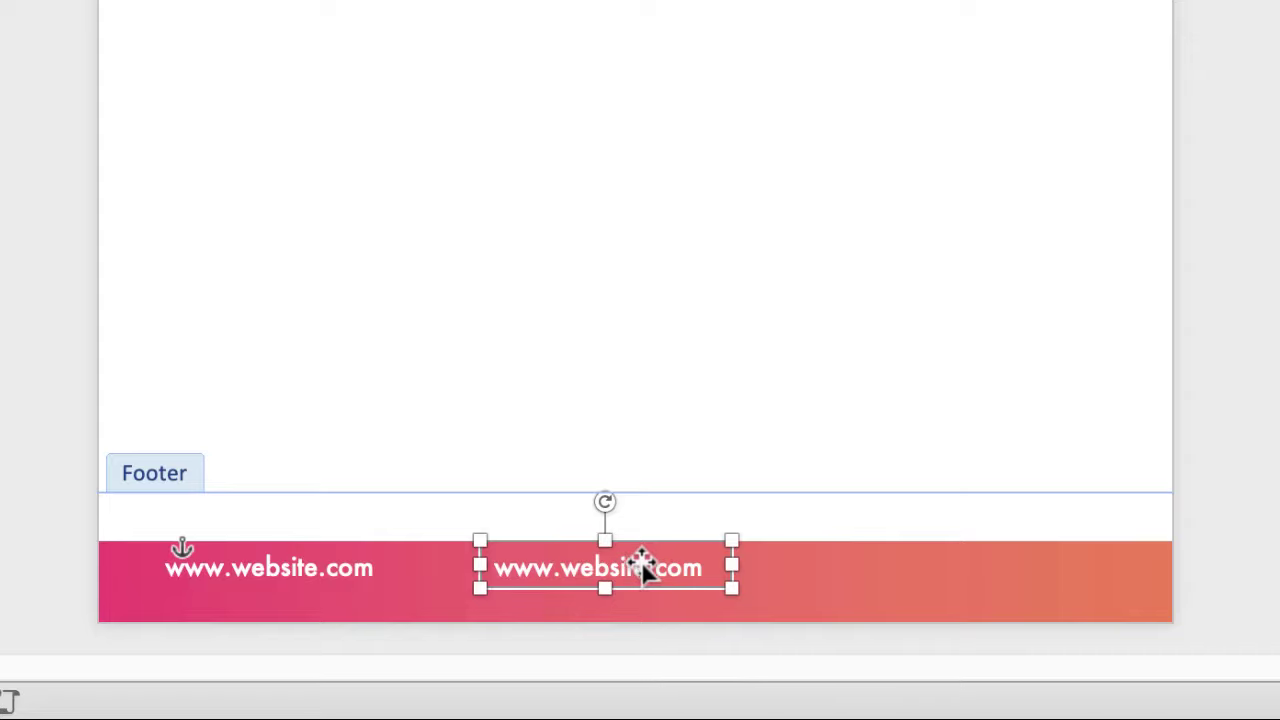
left_click_drag(645, 570, 953, 560)
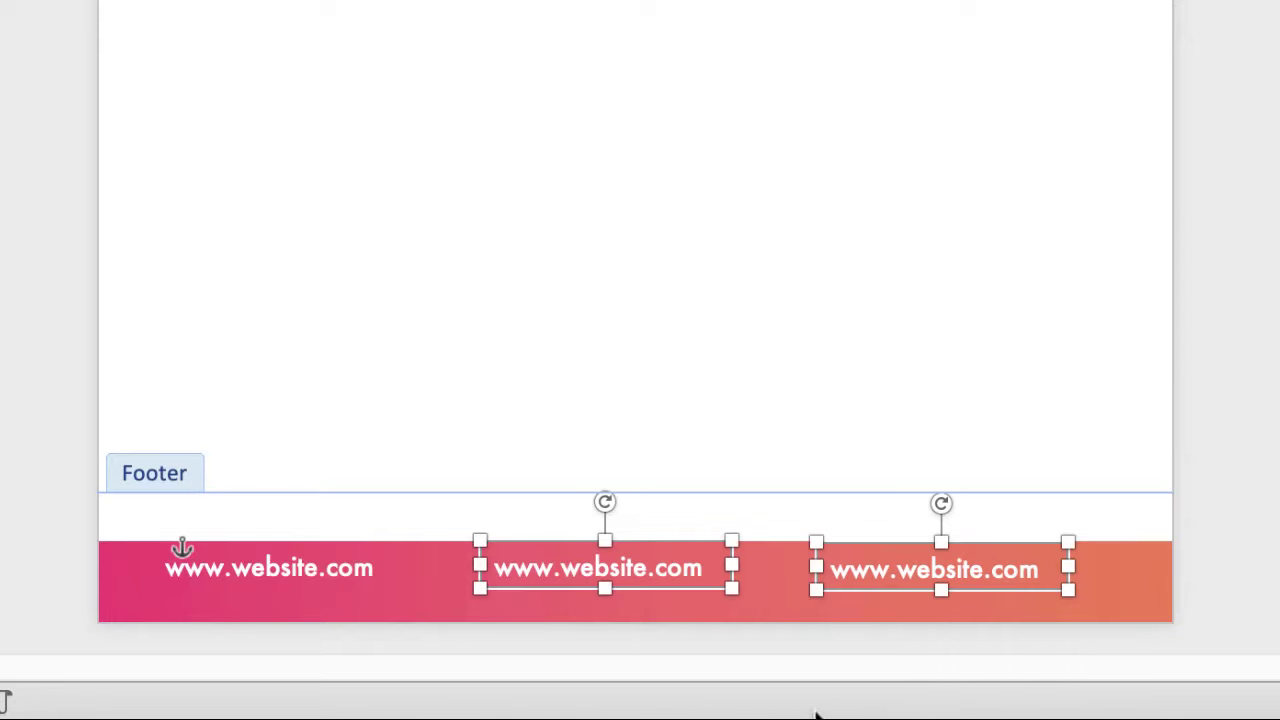
Step: Replace the website text in the middle footer text box with the contact e-mail address
left_click(638, 570)
double_click(631, 566)
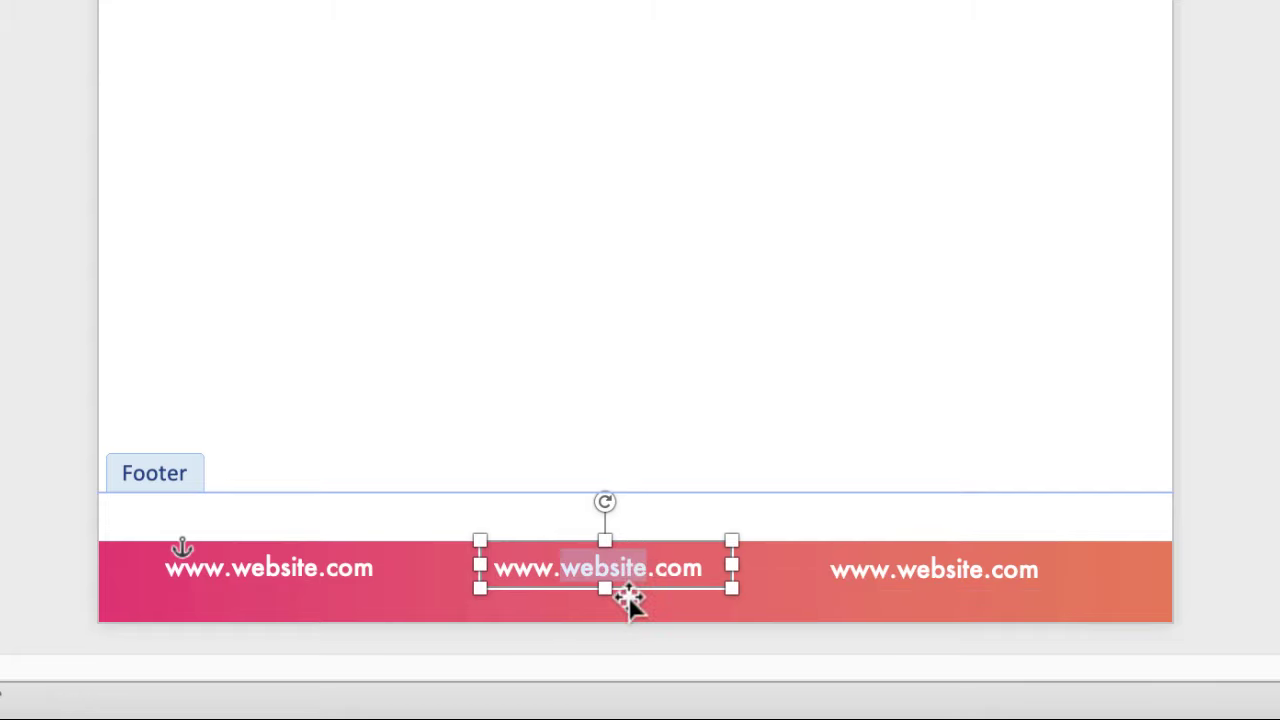
triple_click(630, 598)
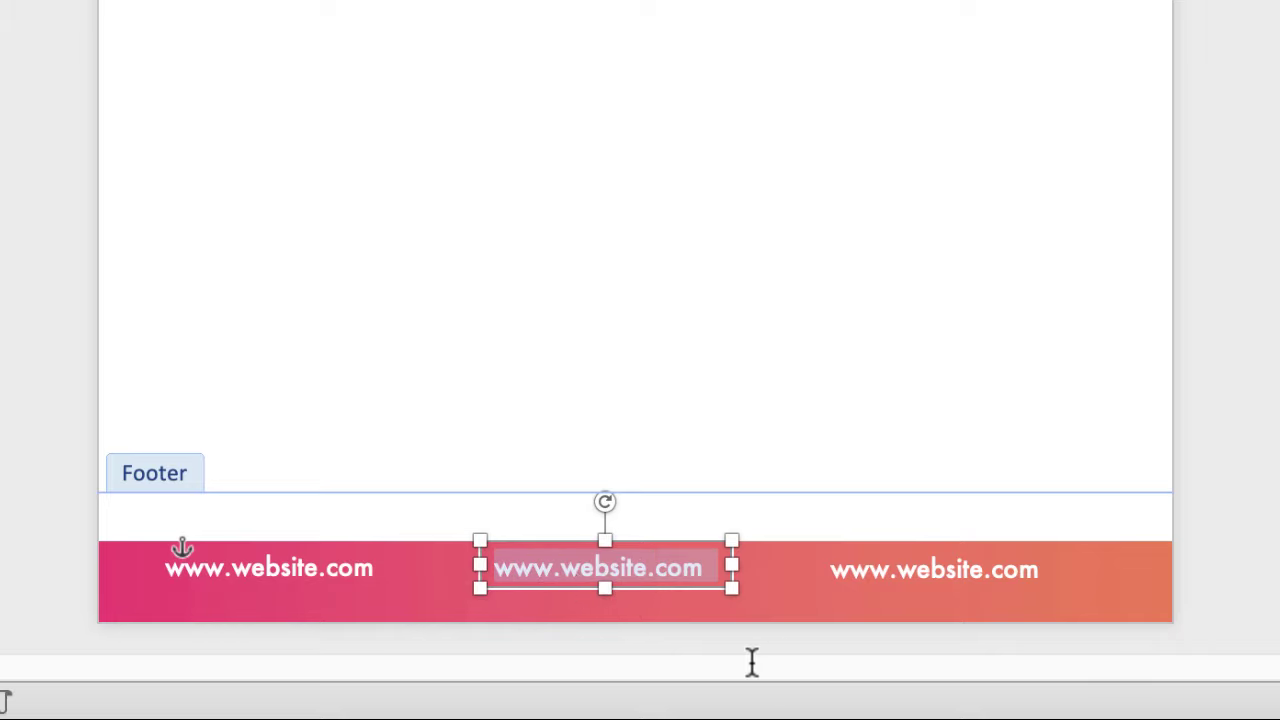
type("email@myeamil.co")
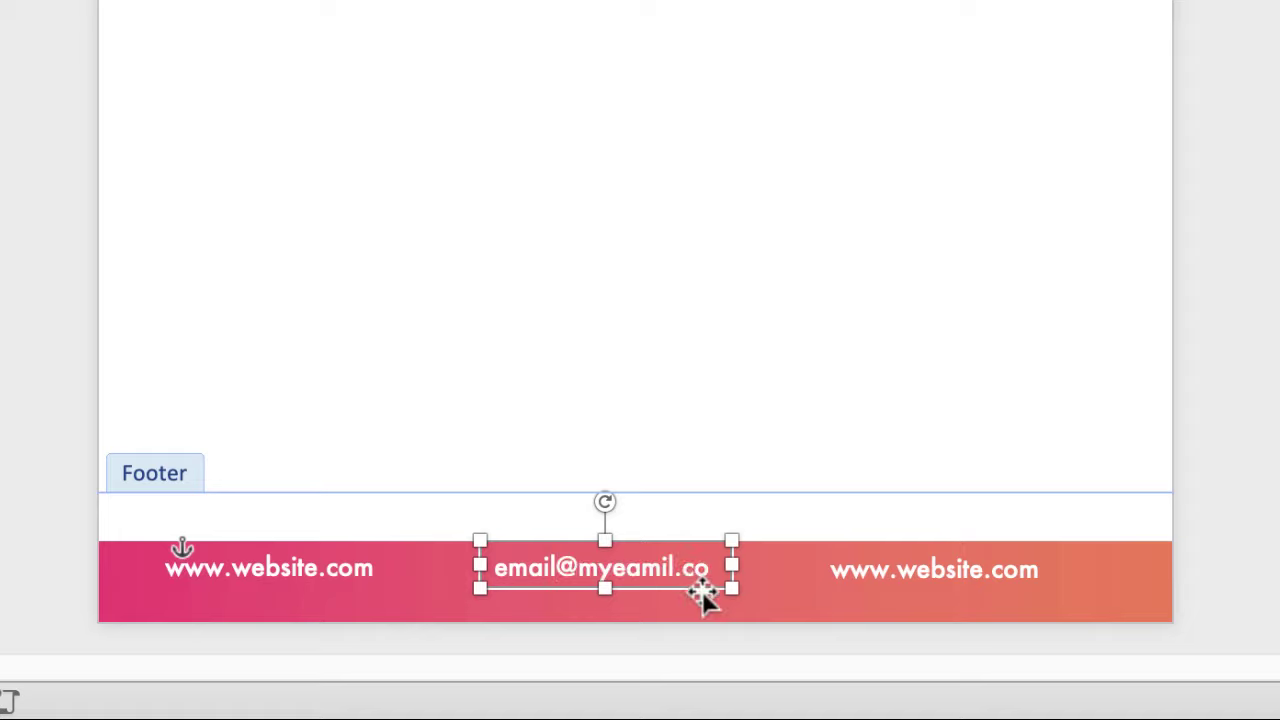
Step: Correct the misspelled domain in the middle footer e-mail address and widen its text box so the whole address fits
left_click(661, 568)
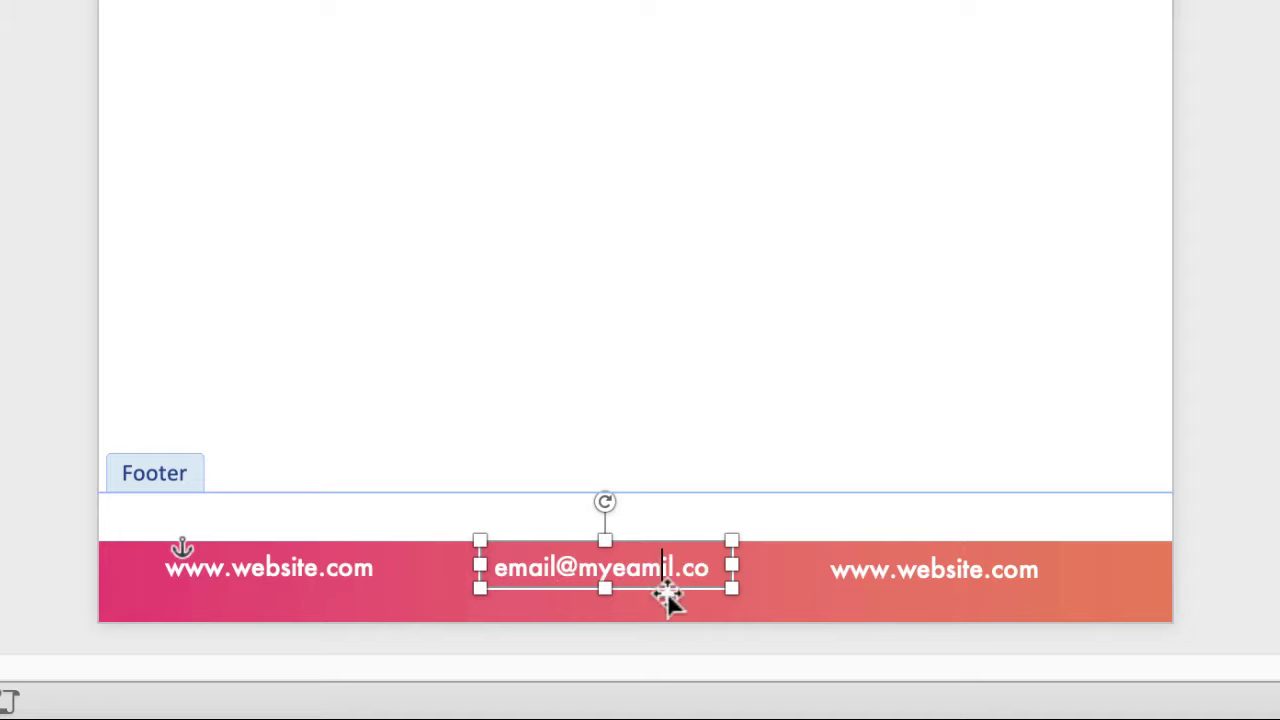
key("BackSpace")
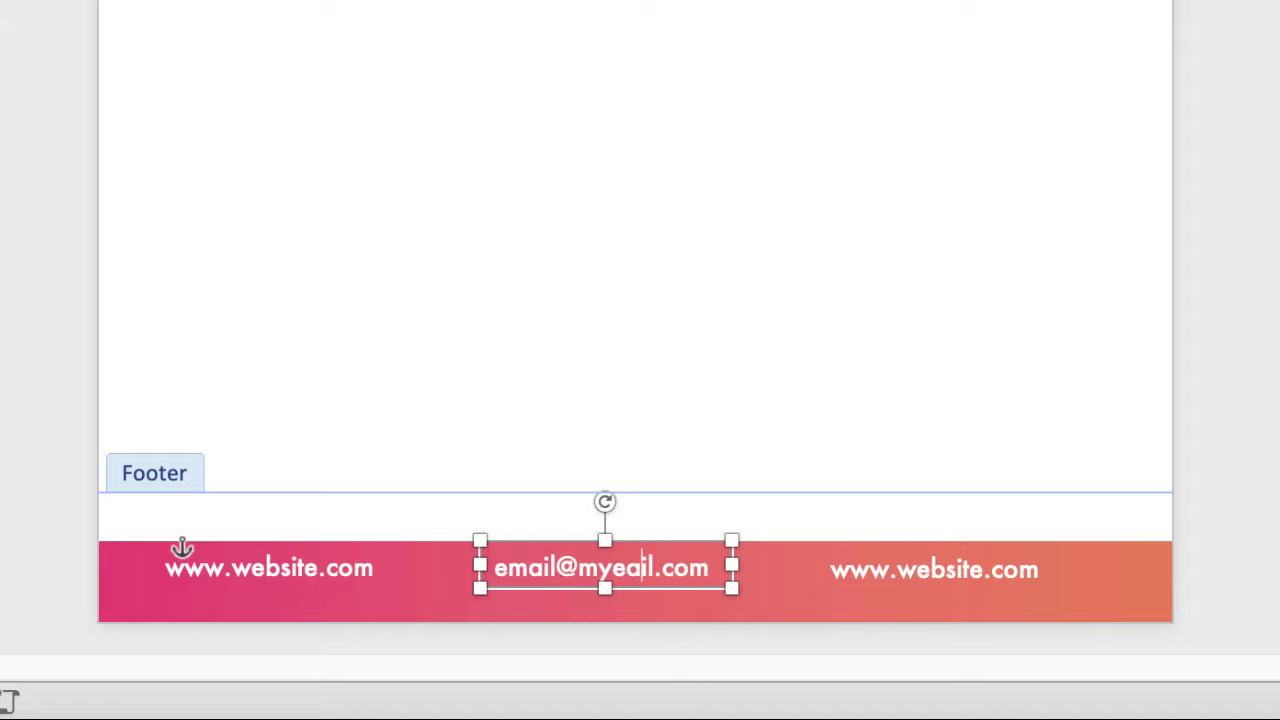
key("BackSpace")
type("ma")
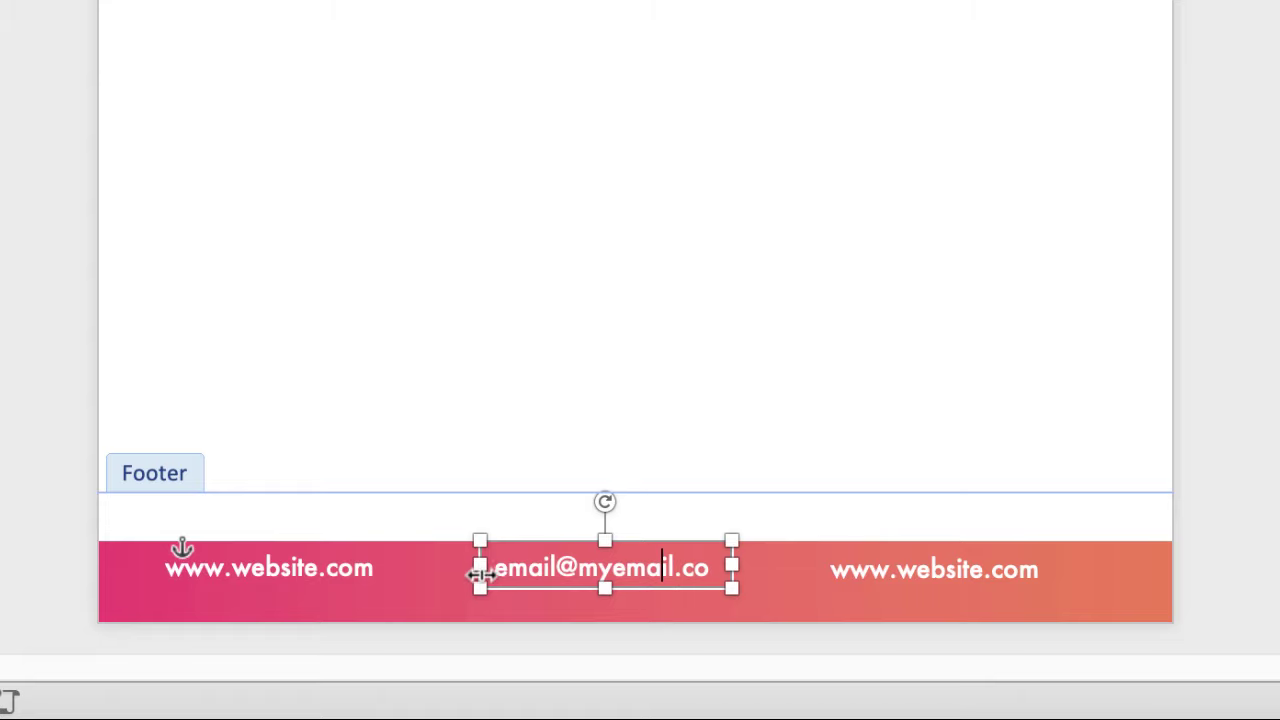
left_click_drag(480, 572, 447, 579)
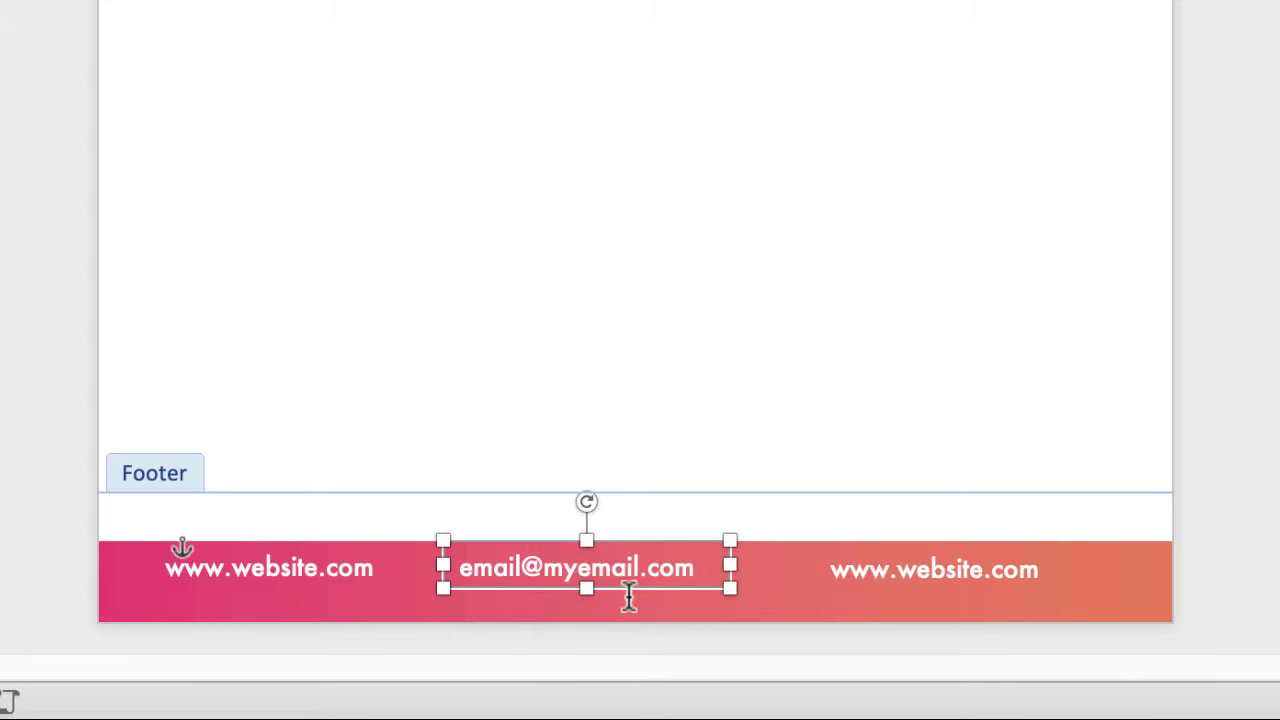
Step: Replace the website text in the last footer text box with the contact phone number and widen the box to fit it
left_click(966, 570)
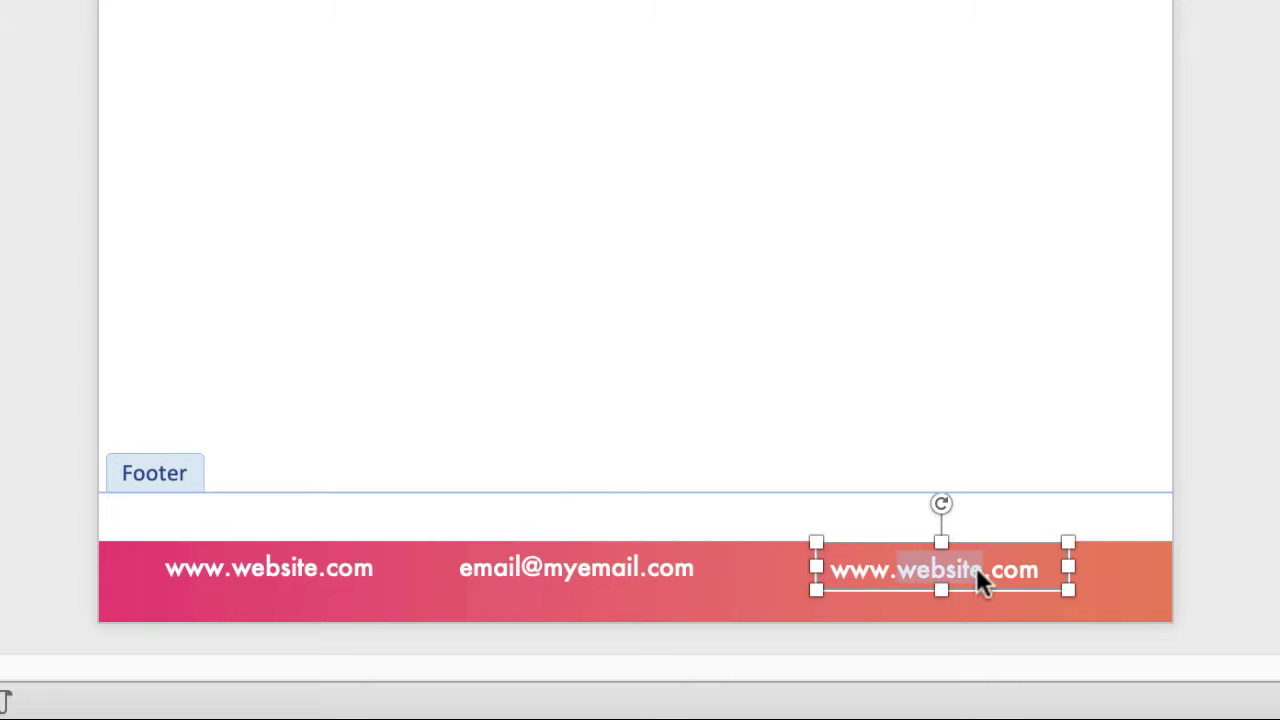
key("super+a")
key("super+v")
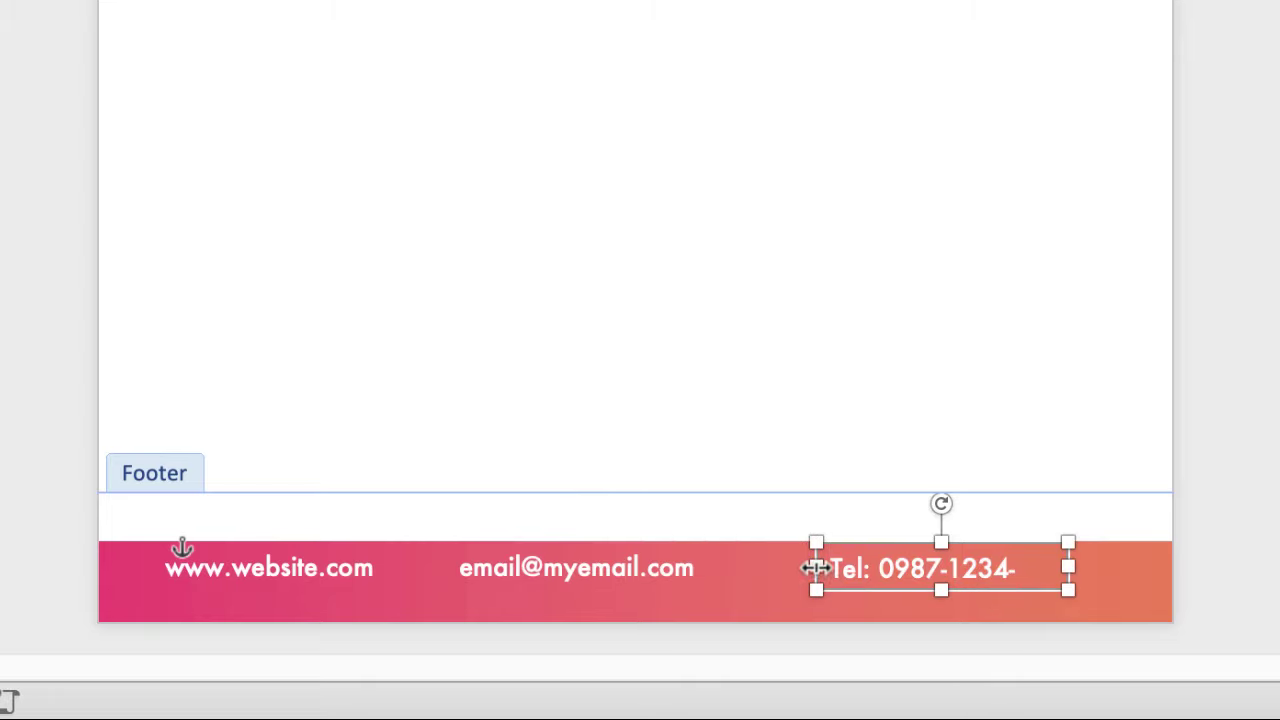
left_click_drag(816, 566, 770, 570)
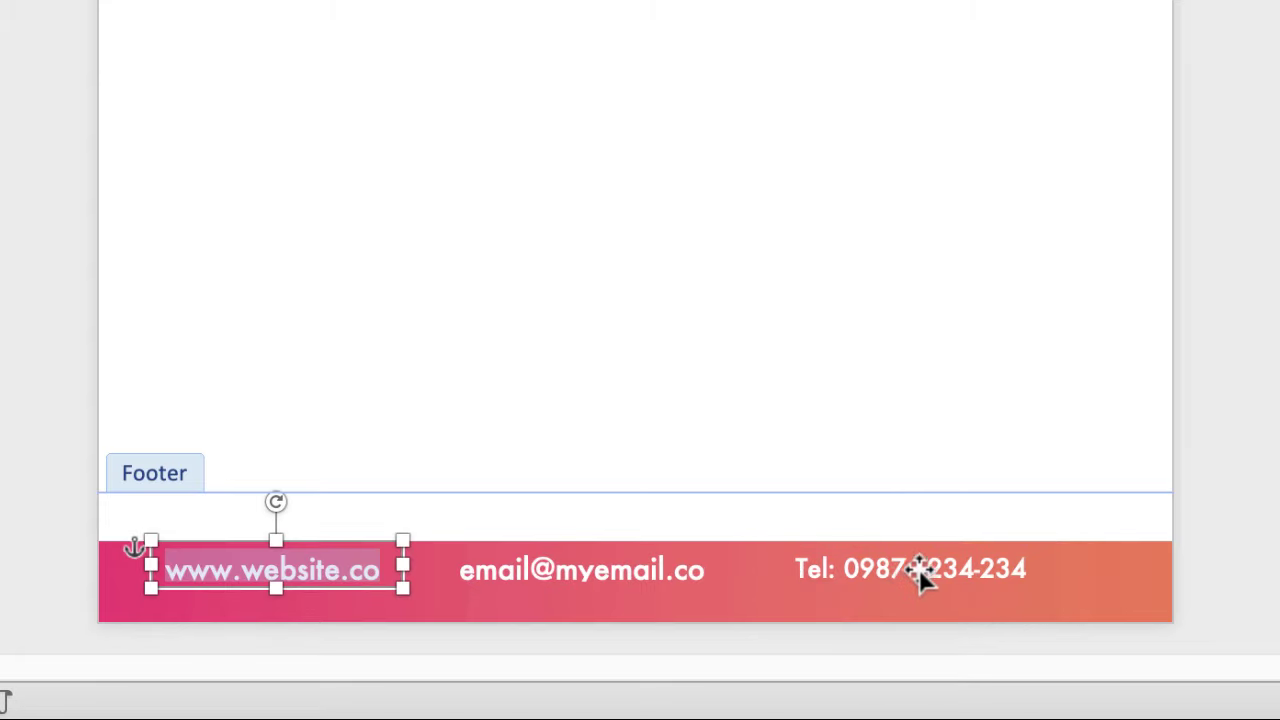
Step: Move the phone, e-mail and website text boxes slightly right and down so they sit mid-height in the footer bar
left_click_drag(920, 571, 966, 584)
left_click_drag(632, 574, 676, 581)
left_click_drag(360, 571, 377, 592)
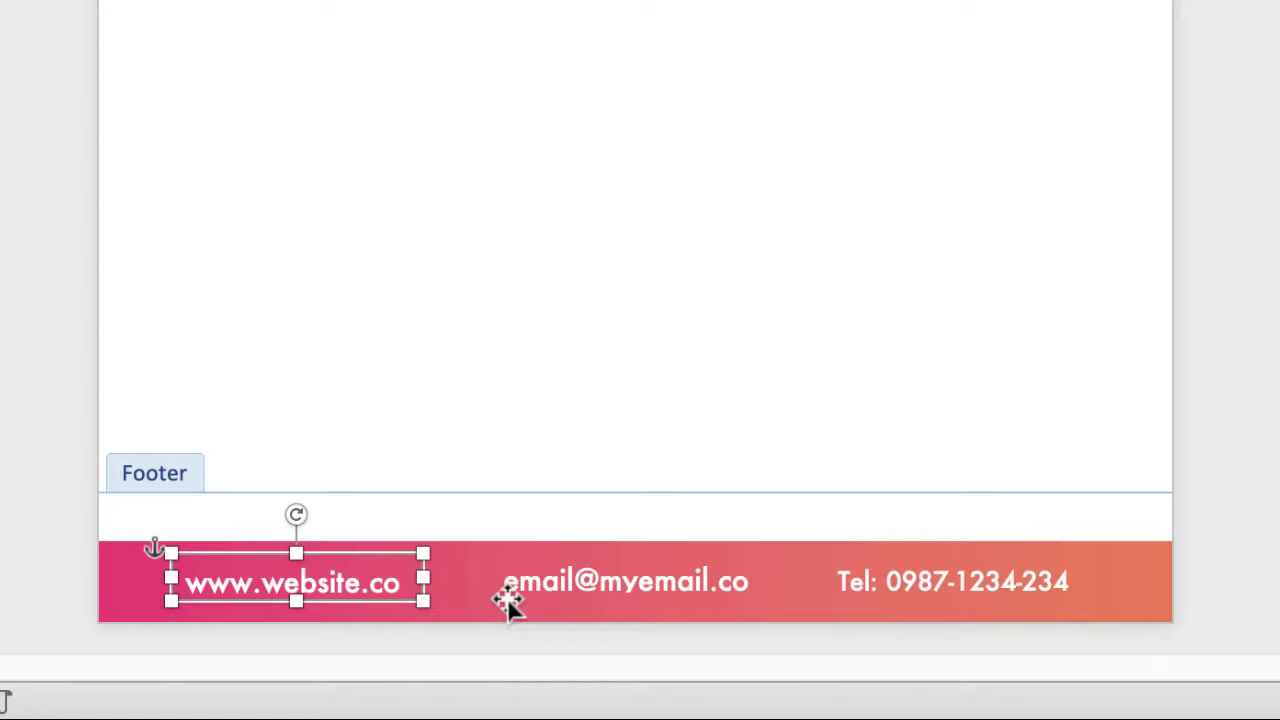
Step: Distribute the three footer contact text boxes horizontally and align them to their middle, relative to the selected objects
left_click(581, 588, "shift")
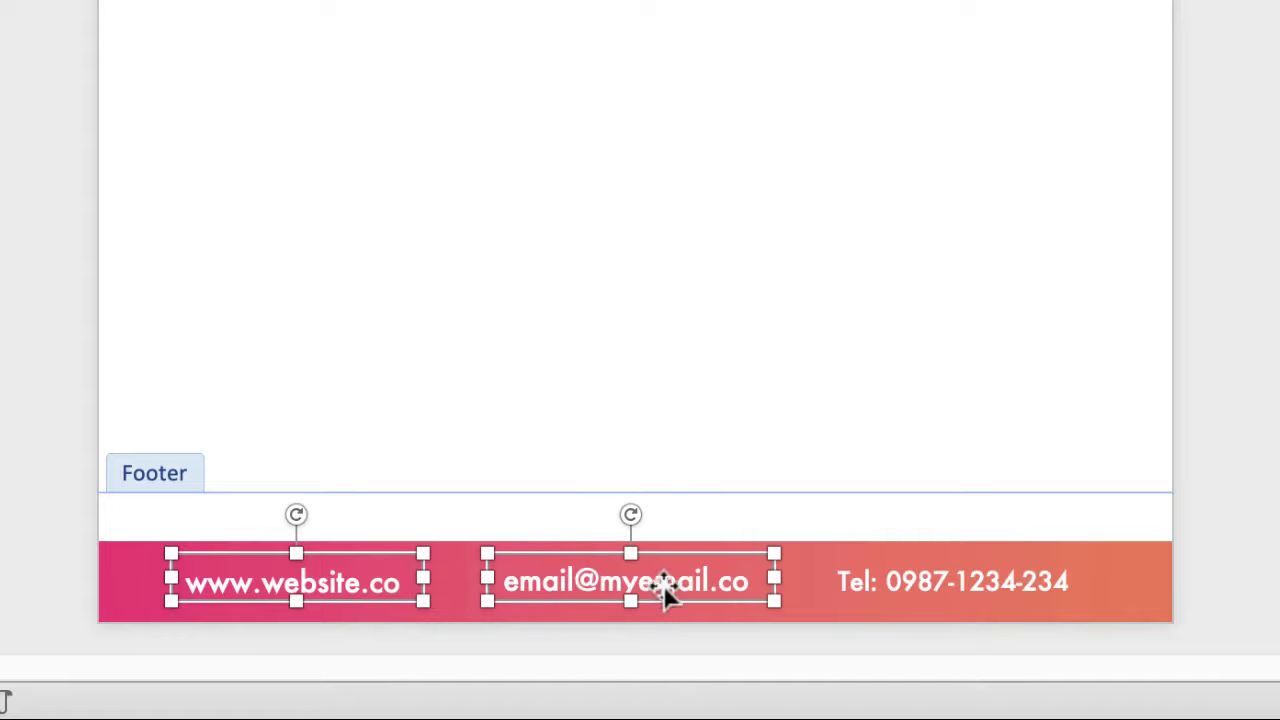
left_click(958, 588, "shift")
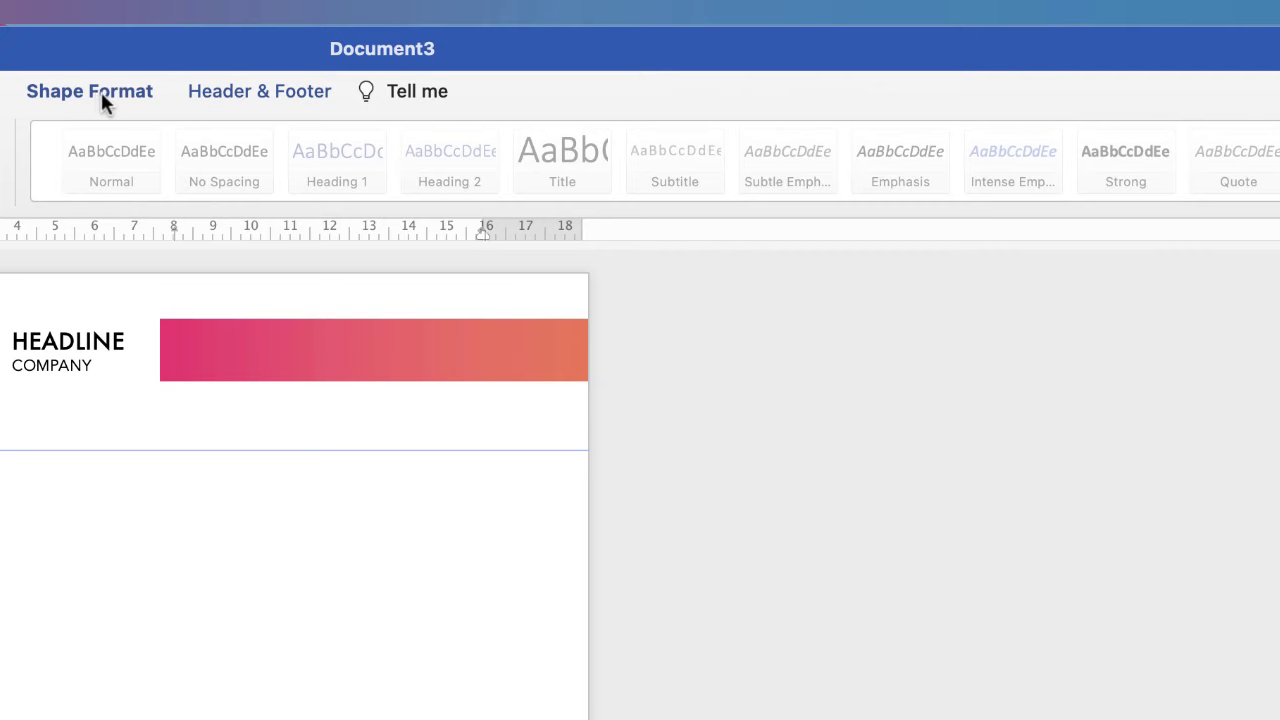
left_click(105, 90)
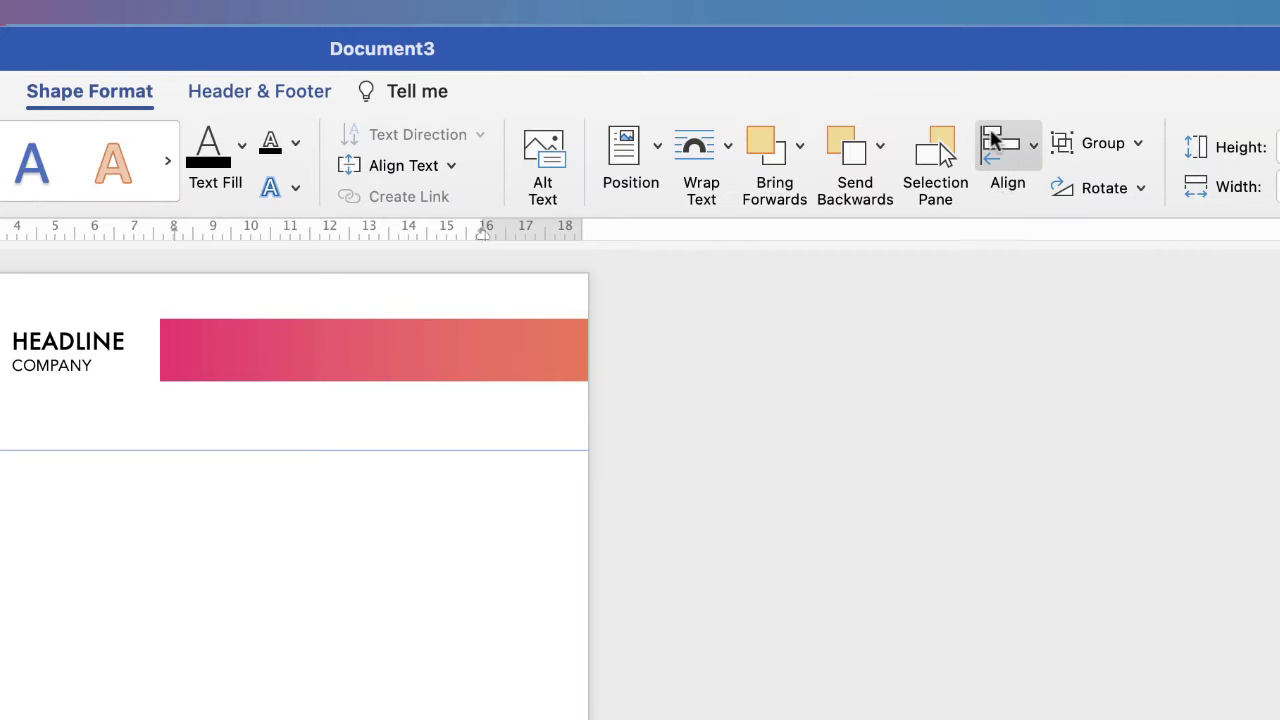
left_click(1032, 146)
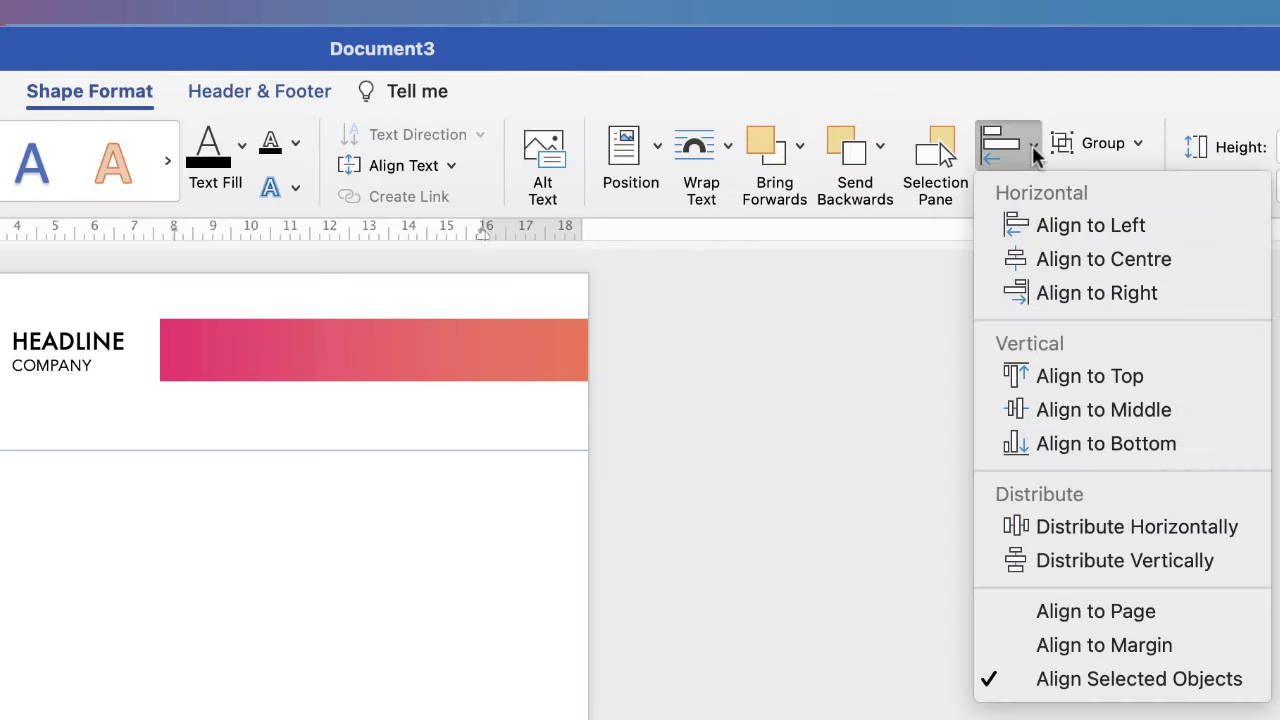
left_click(1060, 532)
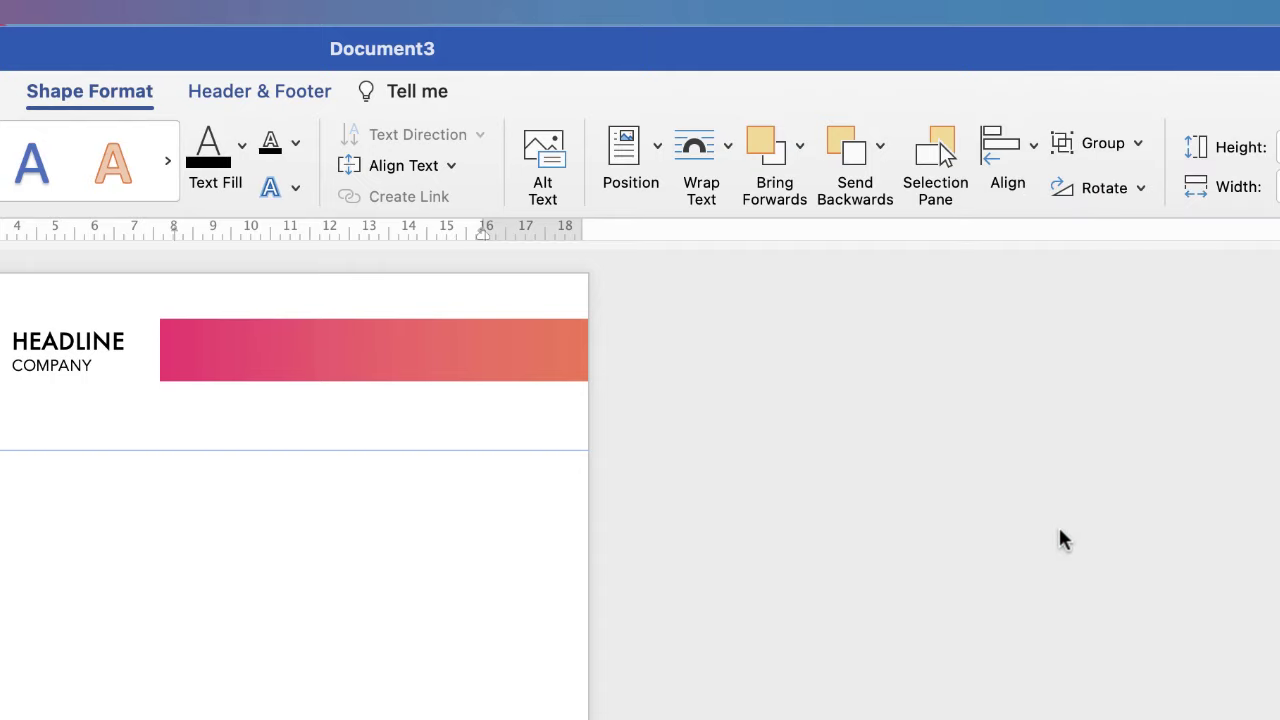
left_click(1033, 146)
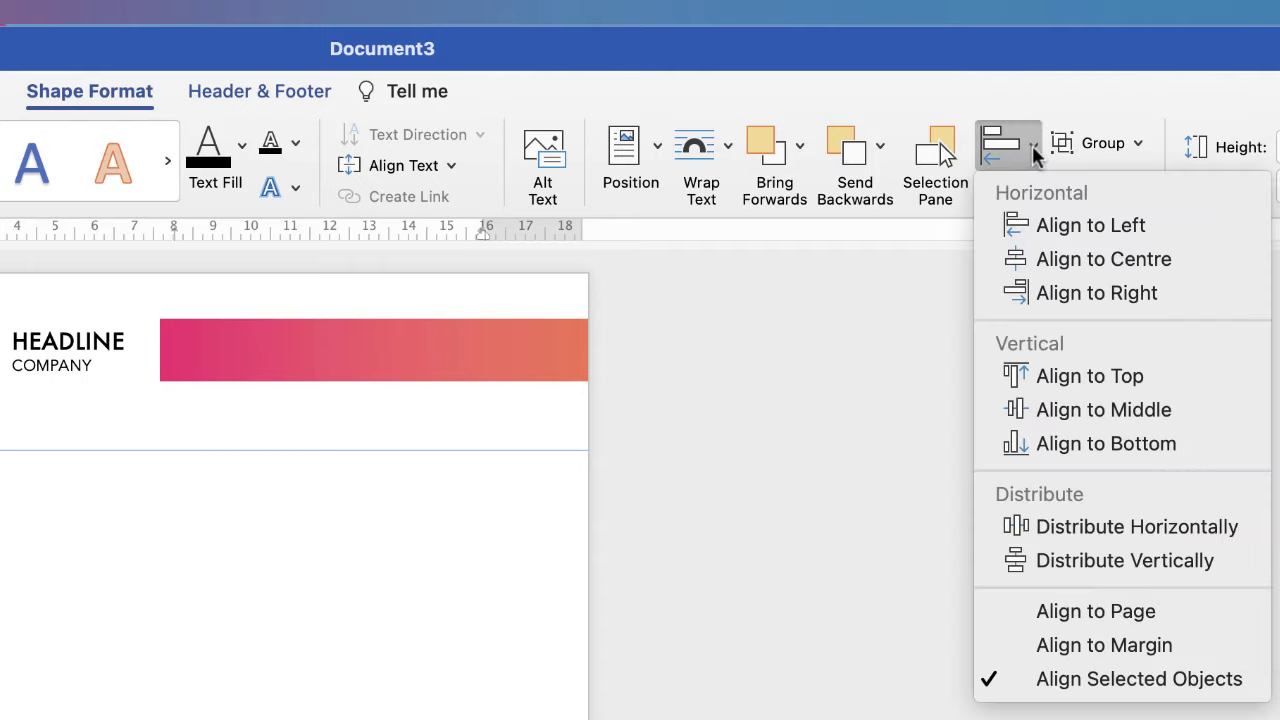
left_click(1047, 410)
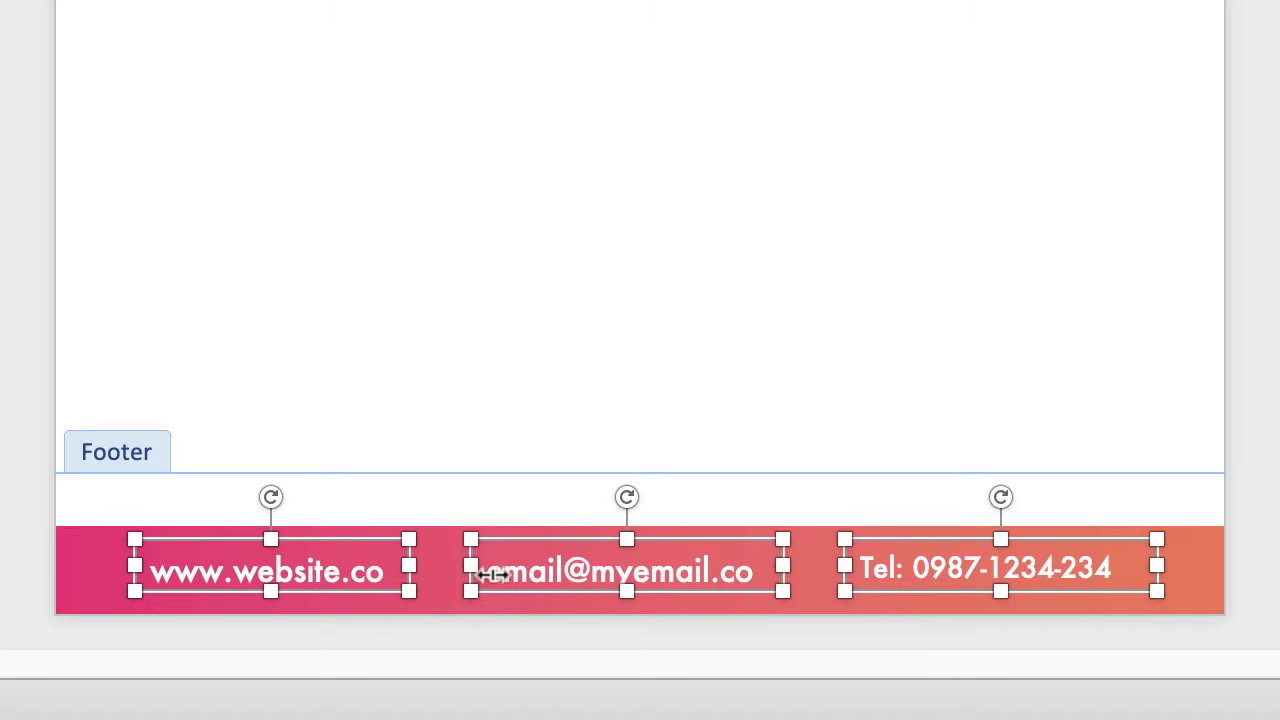
Step: Widen the website text box slightly on its outer side so the full web address fits on one line
left_click(308, 540)
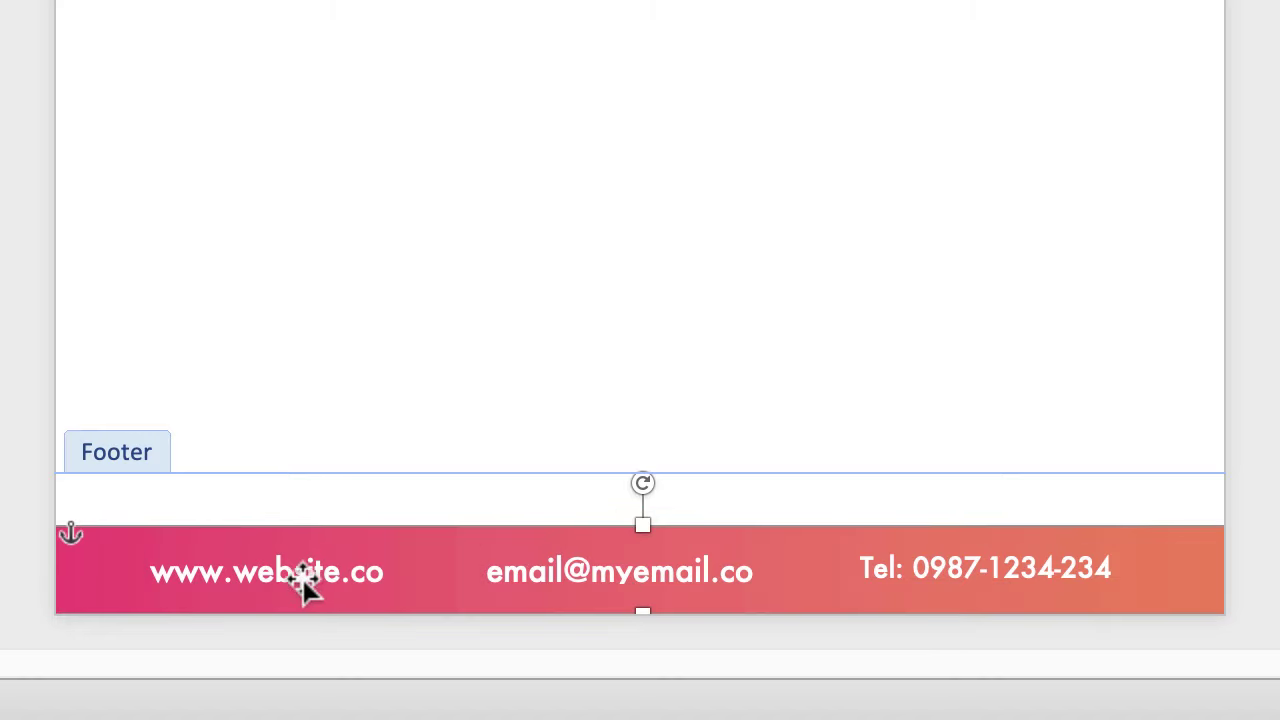
left_click(305, 577)
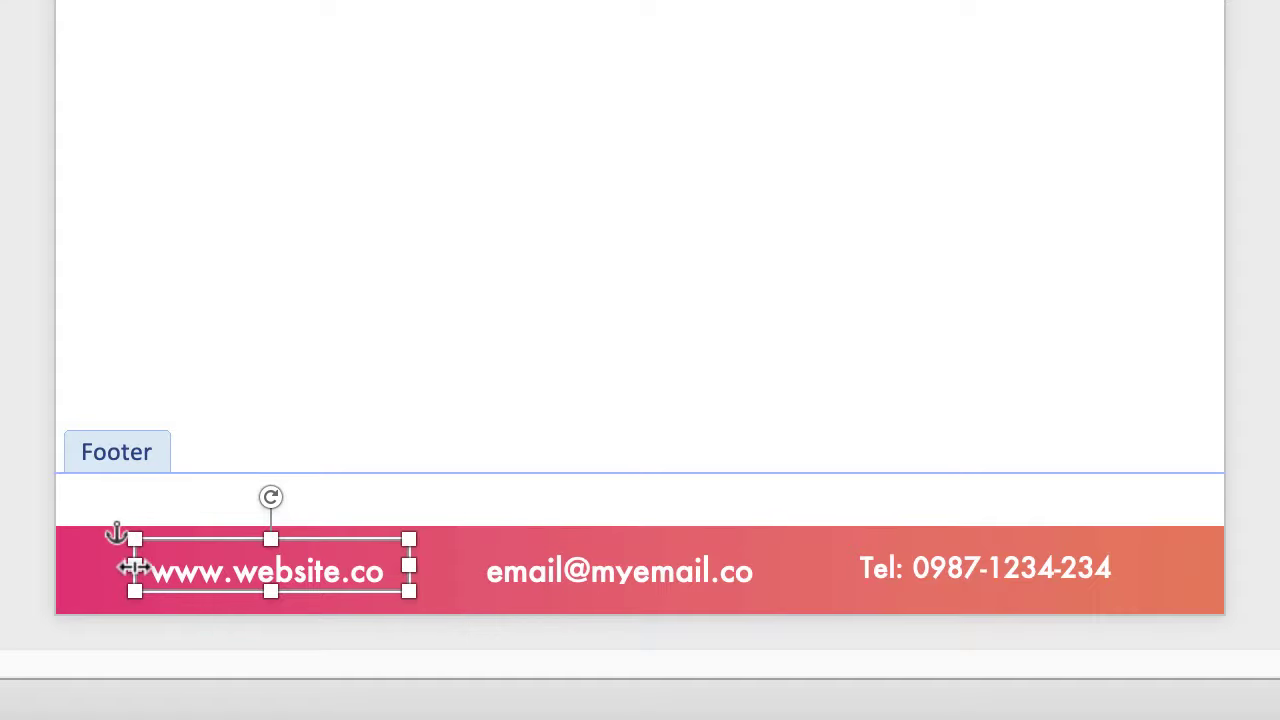
left_click_drag(127, 568, 112, 570)
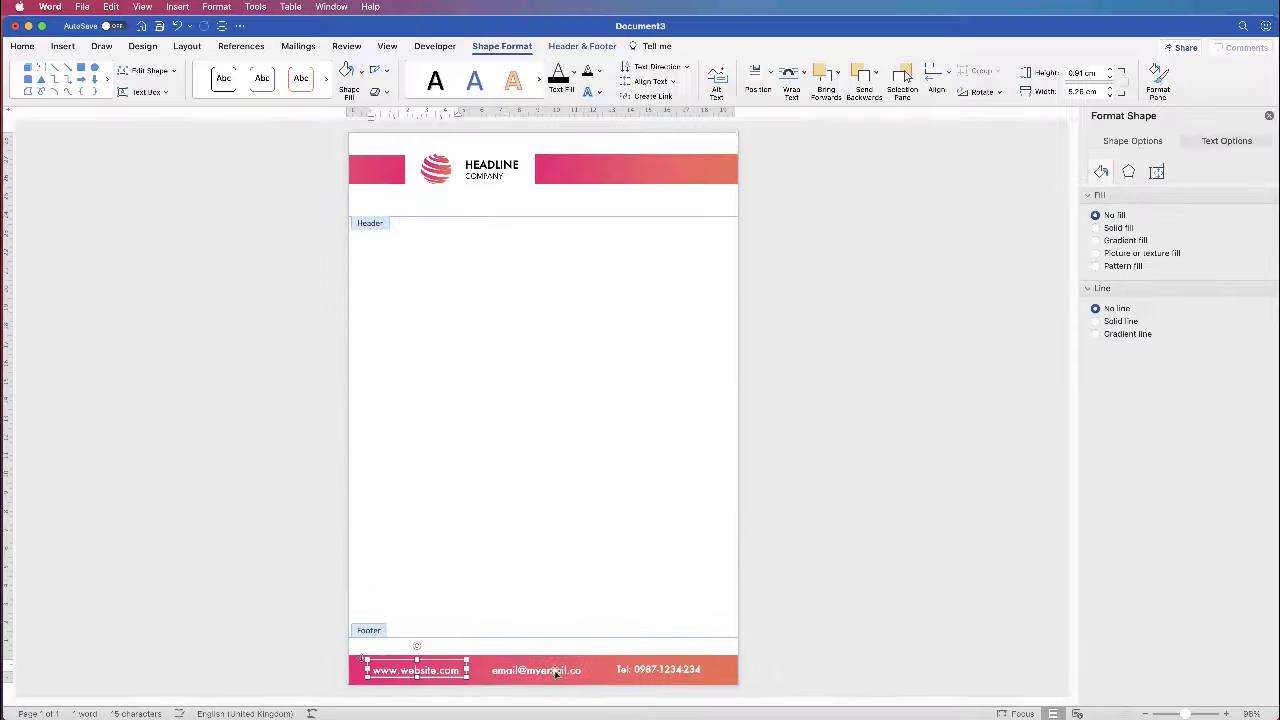
Step: Redistribute the widened website, e-mail and phone text boxes horizontally and align them to middle again
left_click(620, 571, "shift")
left_click(656, 676, "shift")
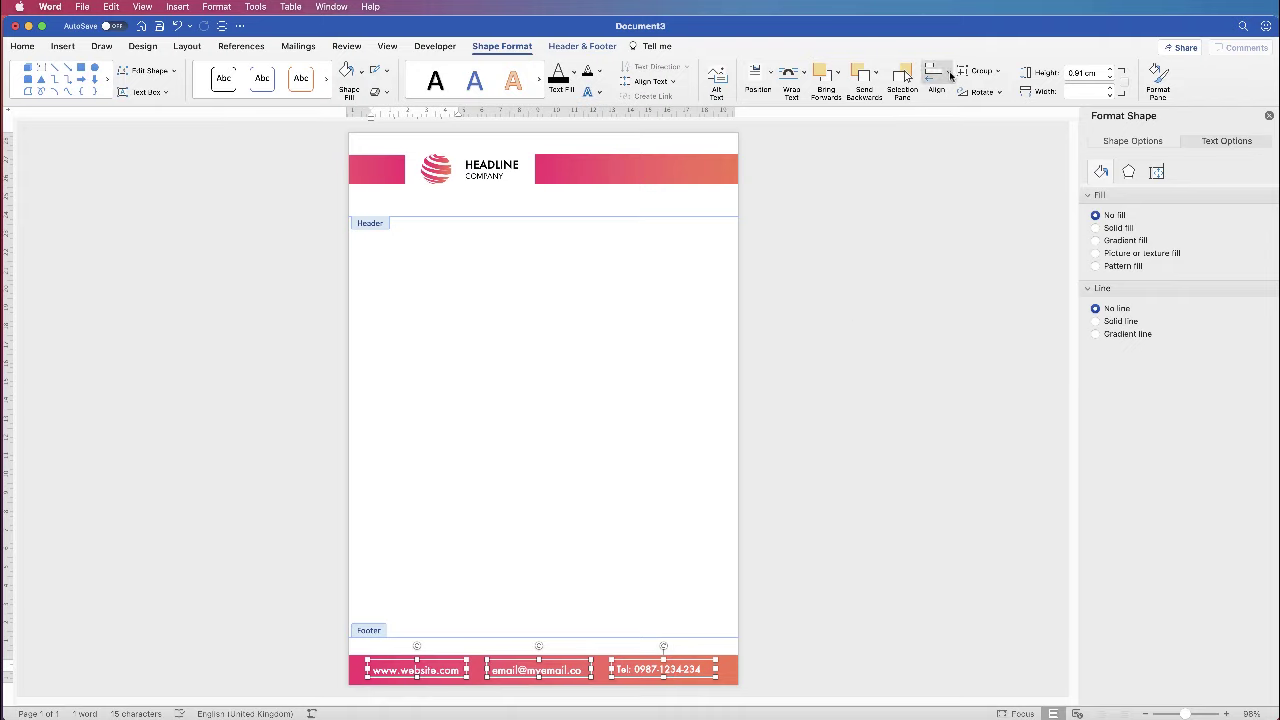
left_click(948, 73)
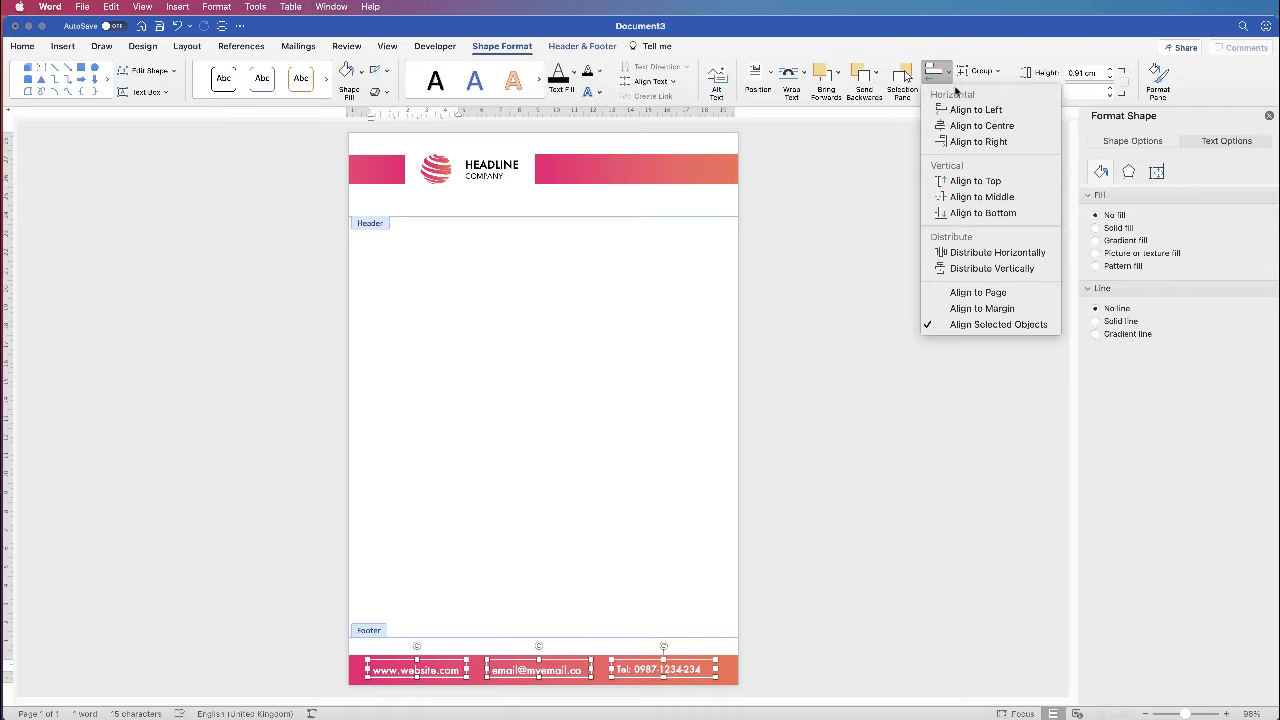
left_click(986, 254)
left_click(948, 75)
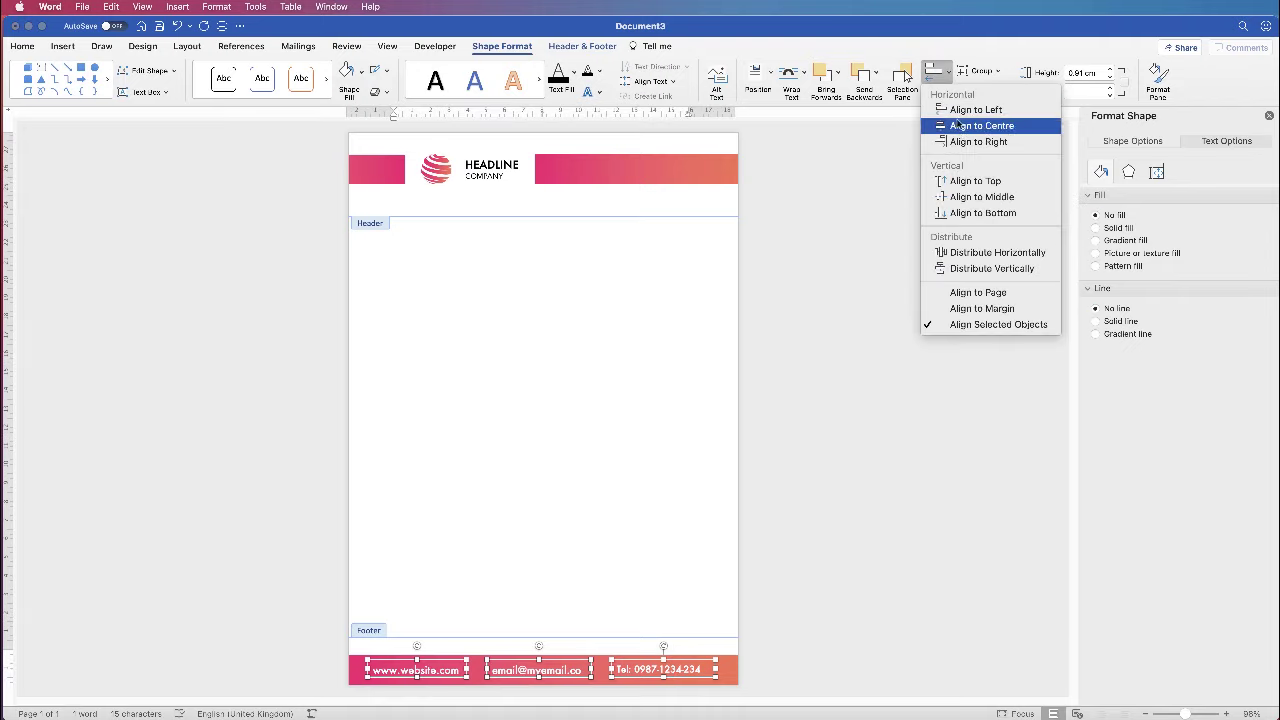
left_click(981, 197)
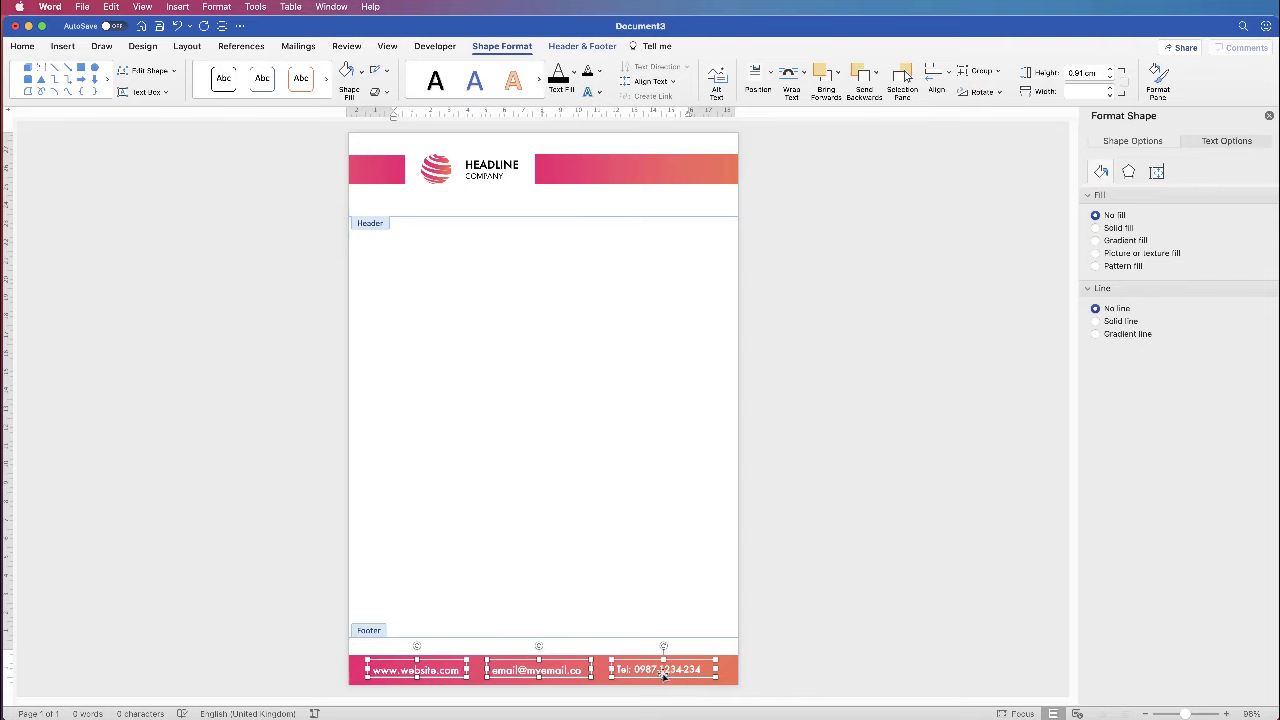
Step: Group the three footer contact text boxes and align the group to centre horizontally
left_click(998, 72)
left_click(994, 89)
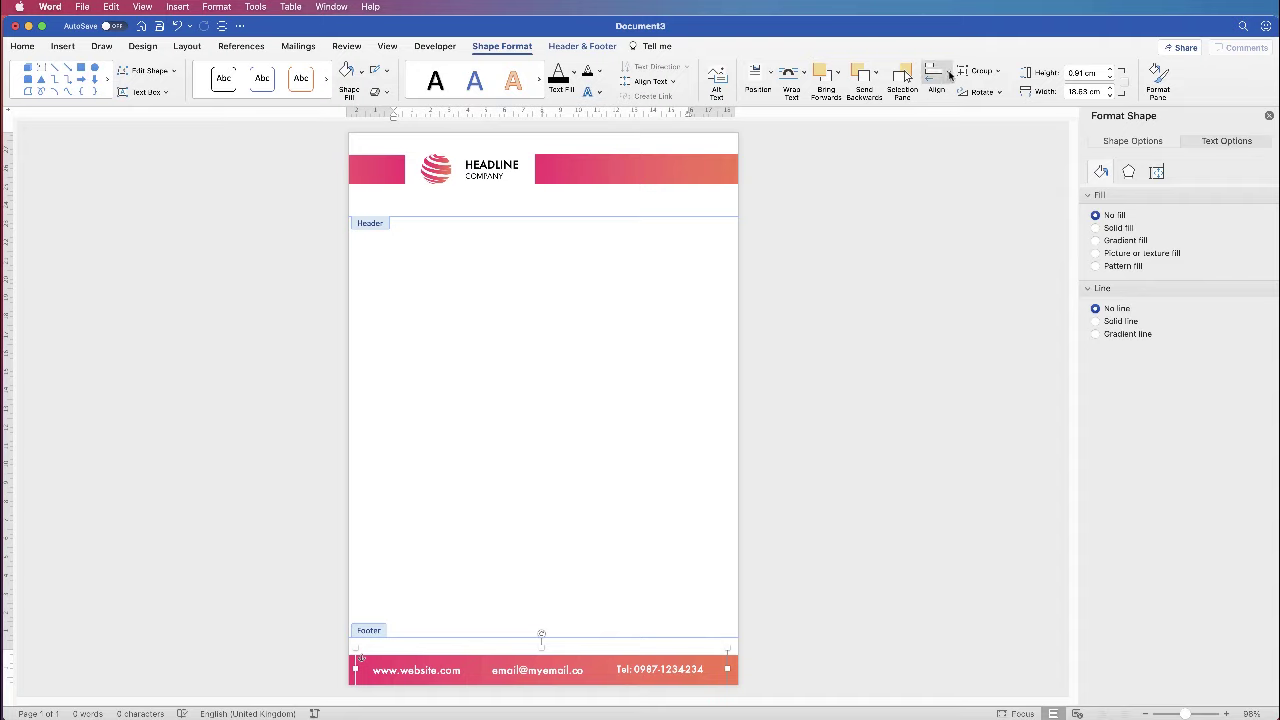
left_click(950, 75)
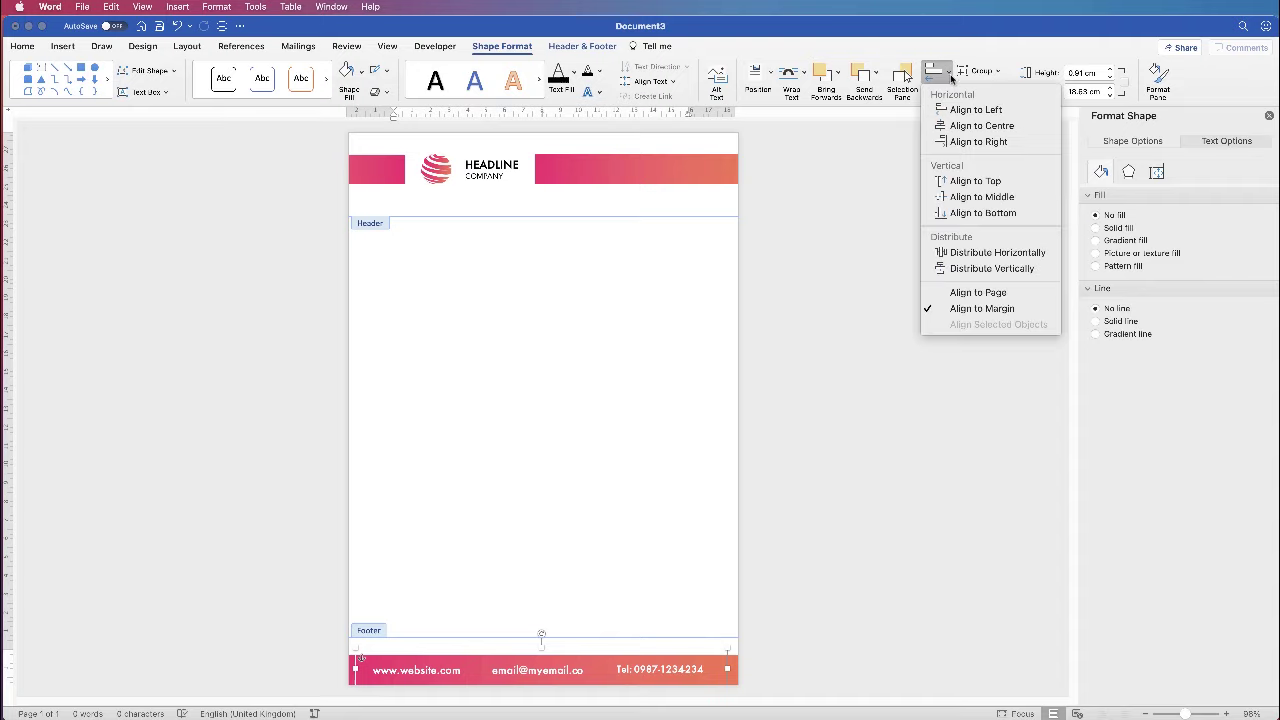
left_click(966, 128)
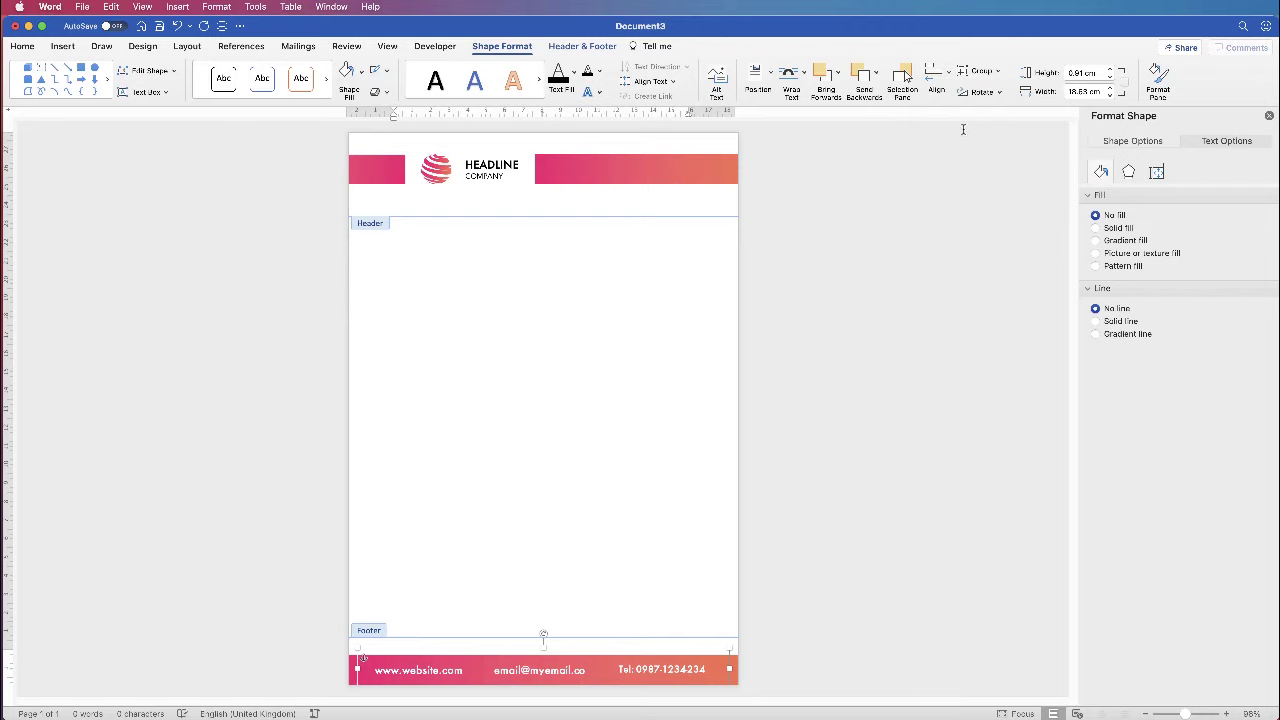
Step: Close the footer, reopen it for editing, and ungroup the three contact text boxes
double_click(590, 600)
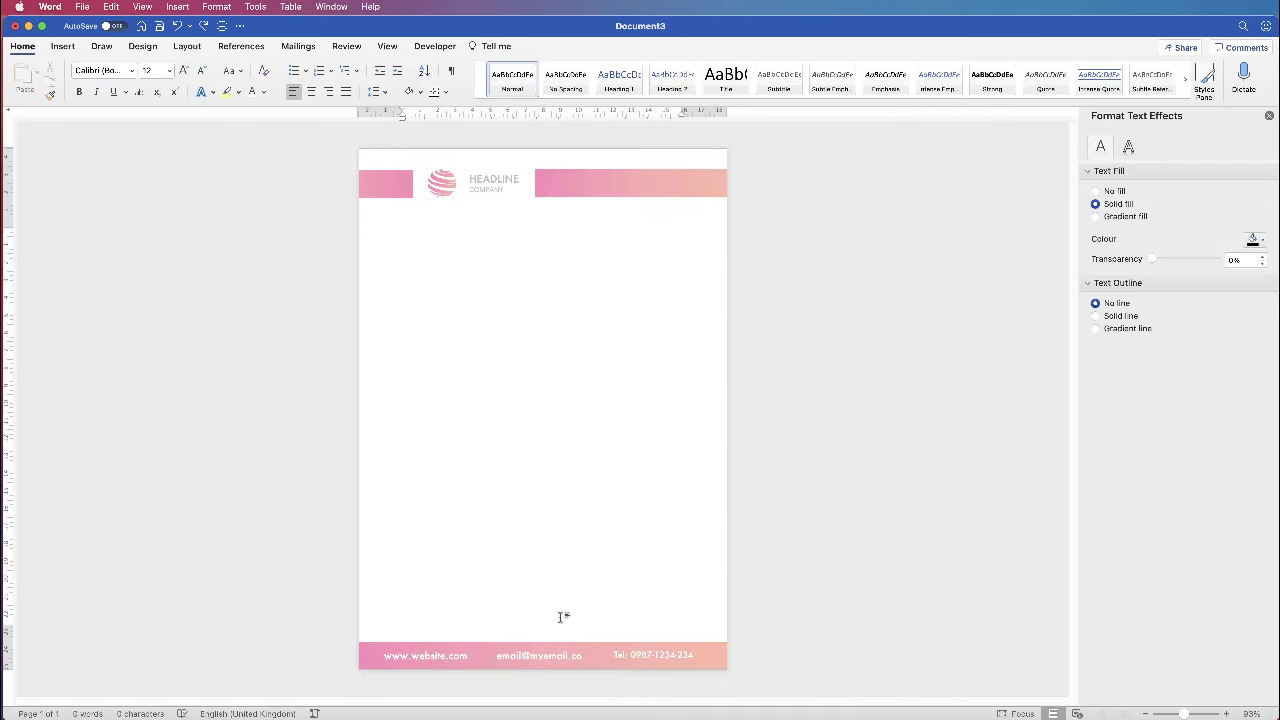
double_click(577, 660)
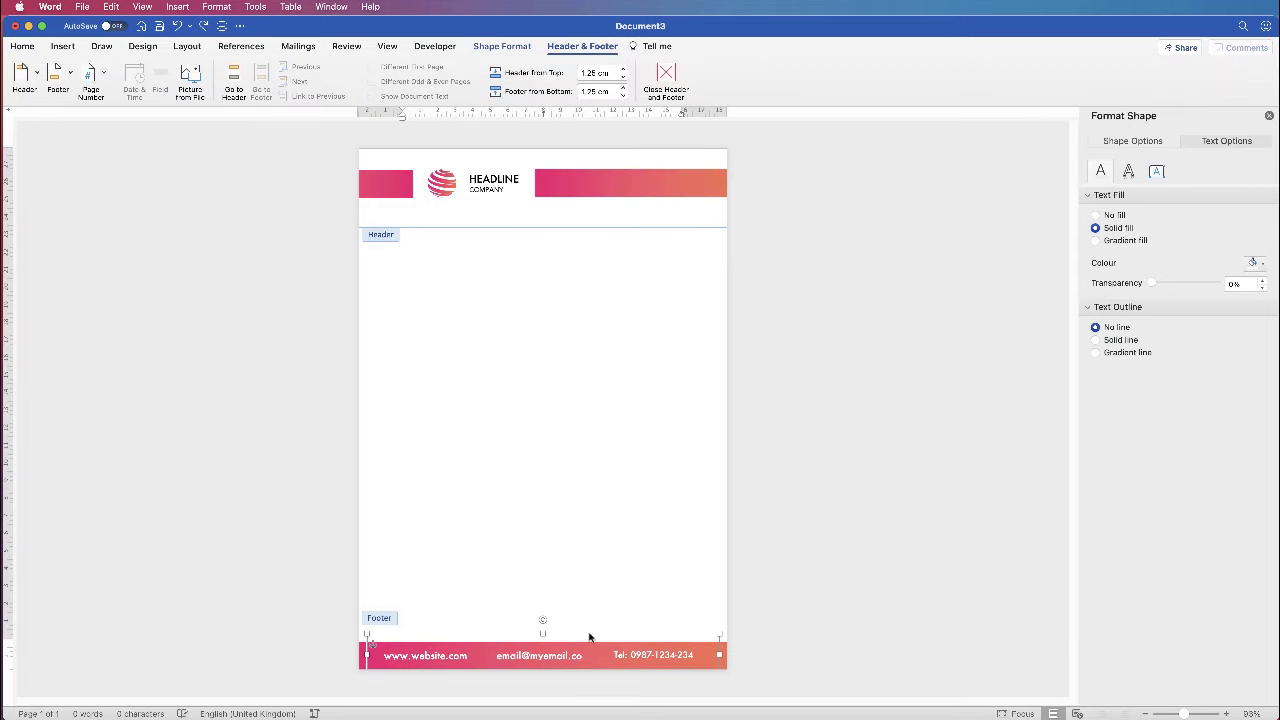
left_click(501, 46)
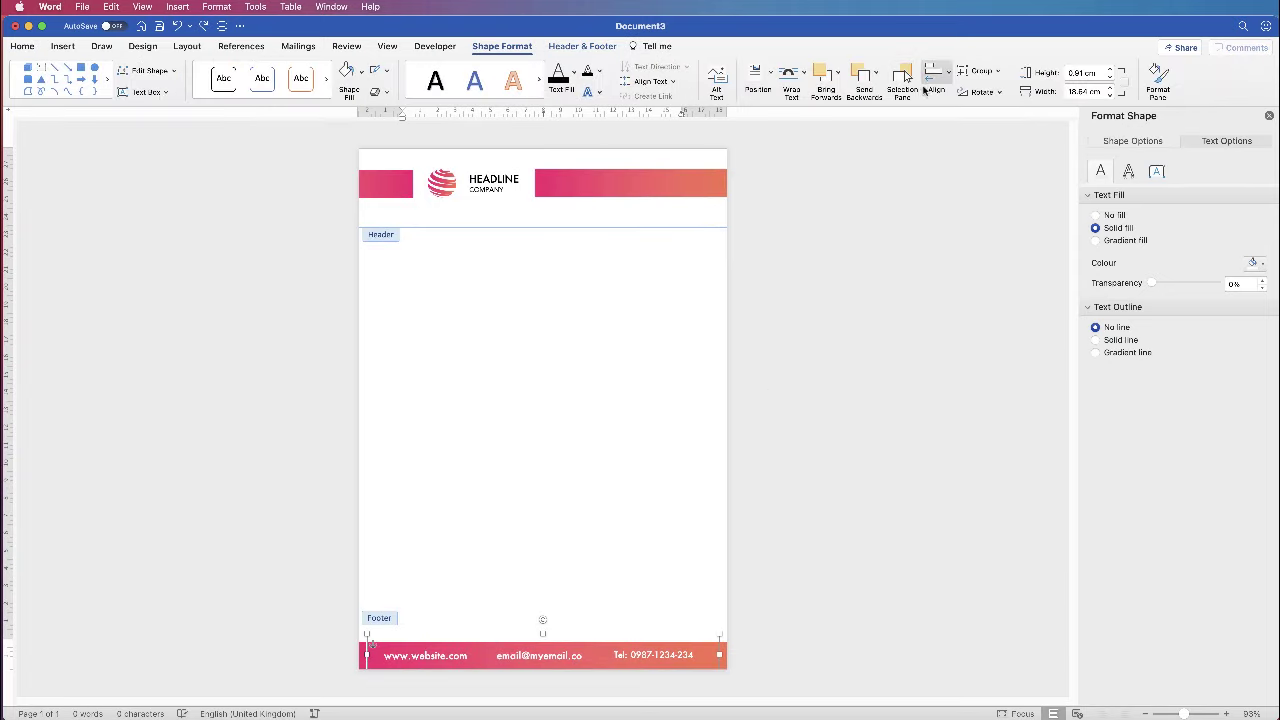
left_click(978, 74)
left_click(986, 111)
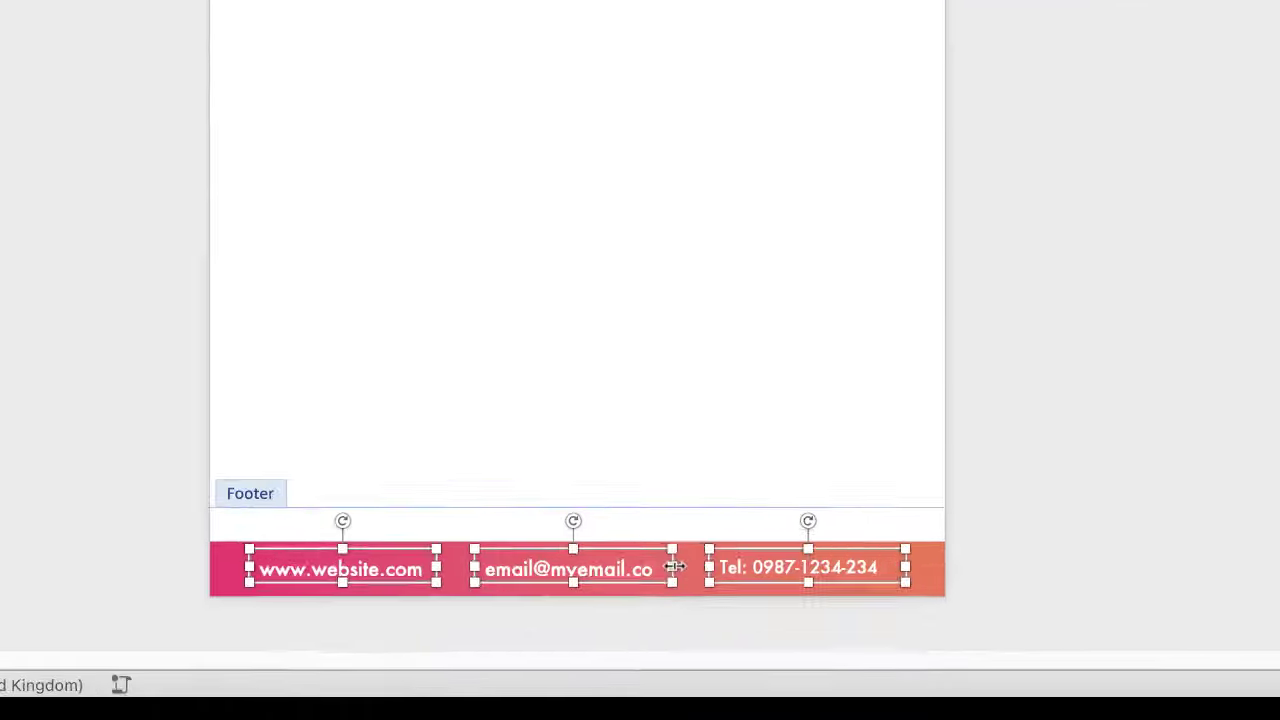
Step: Widen the three selected contact text boxes slightly together so the complete e-mail address fits
left_click_drag(675, 567, 684, 566)
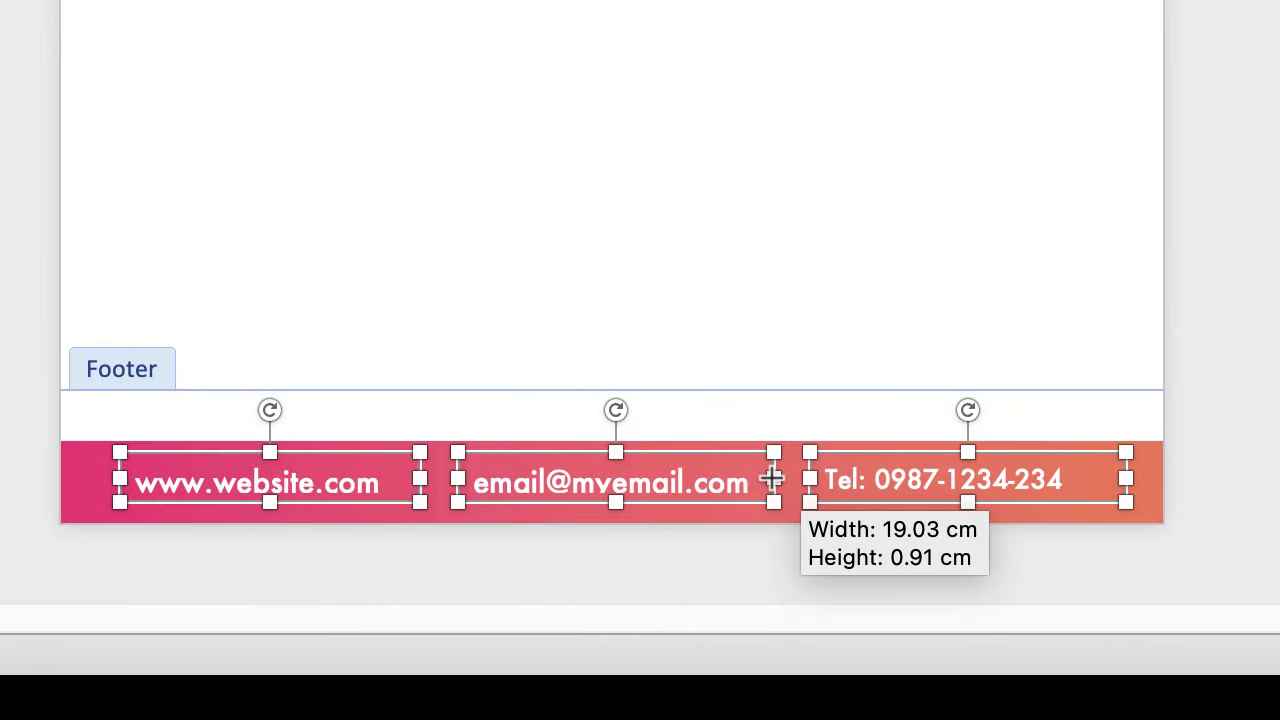
left_click_drag(772, 478, 773, 480)
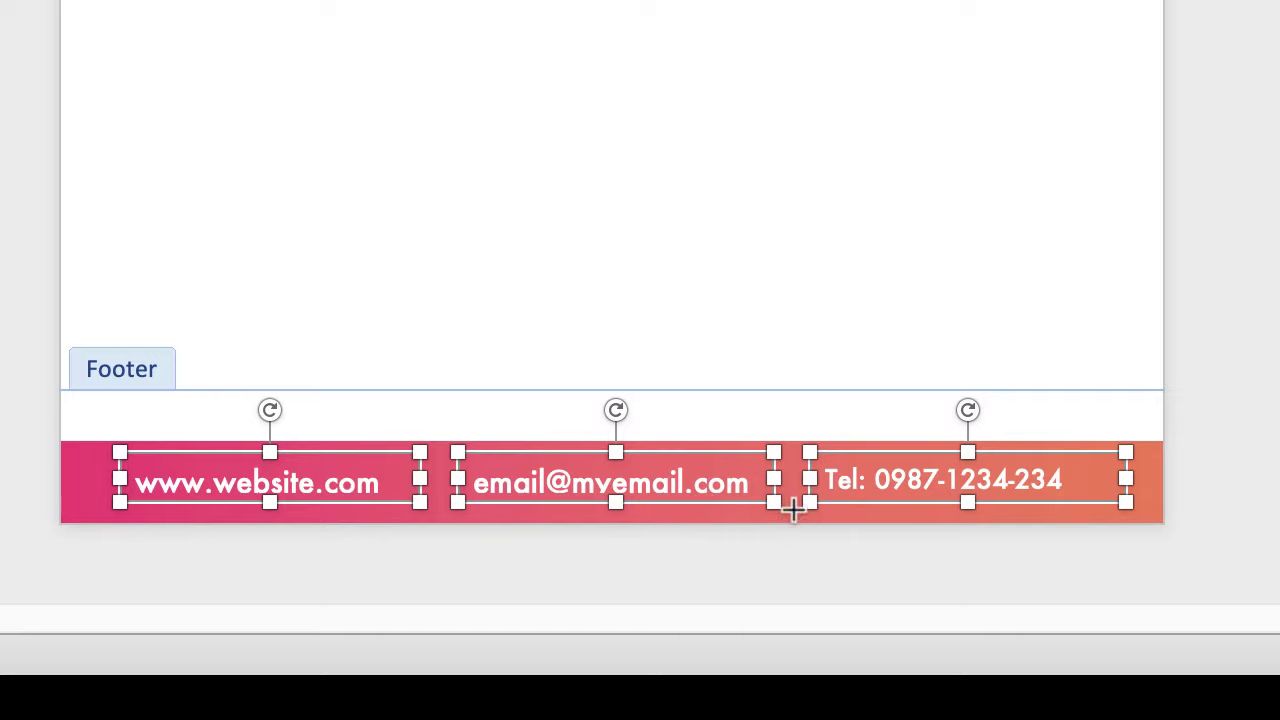
left_click(1152, 478)
Step: Centre the text inside each of the website, e-mail and telephone text boxes in the footer
left_click(247, 492)
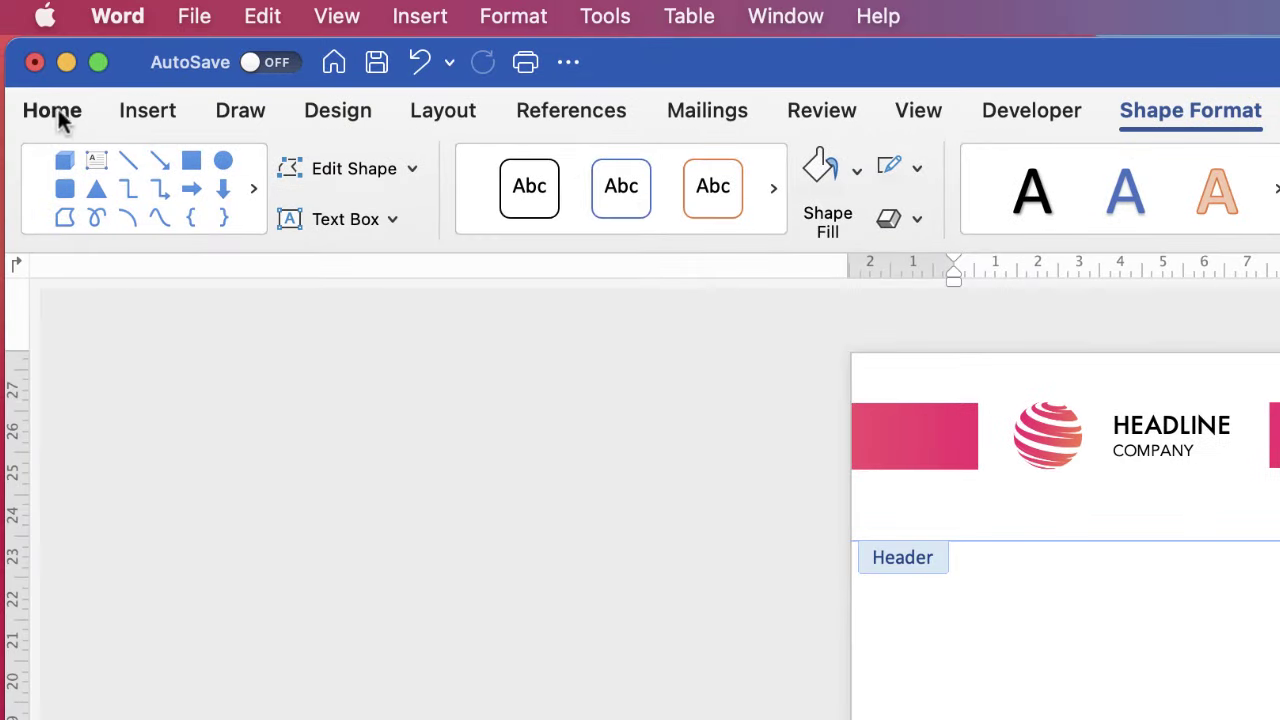
left_click(52, 112)
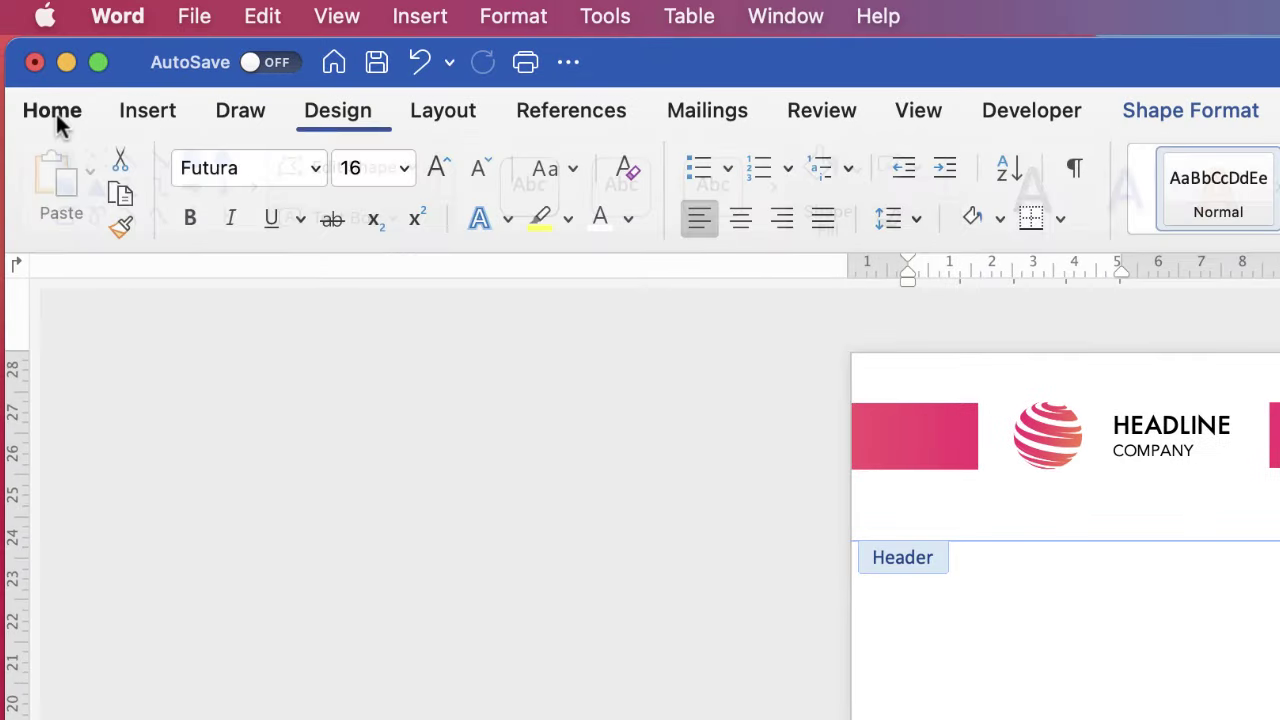
left_click(737, 220)
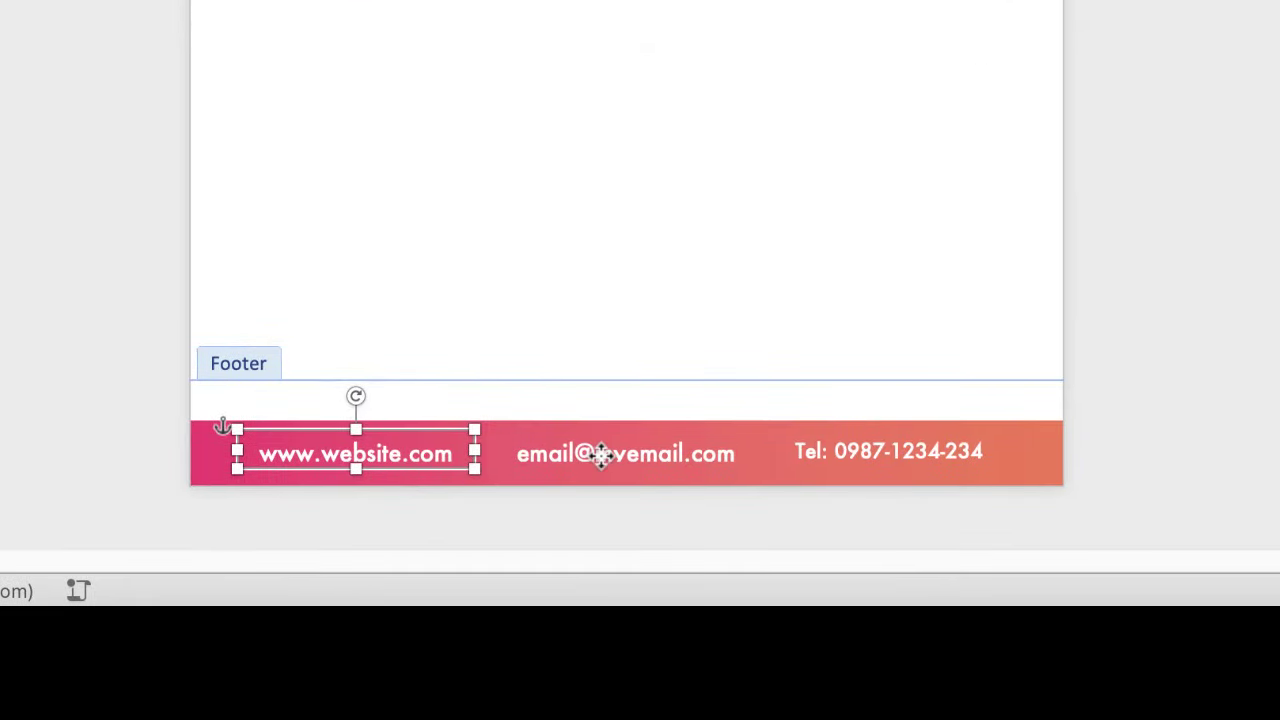
left_click(670, 577)
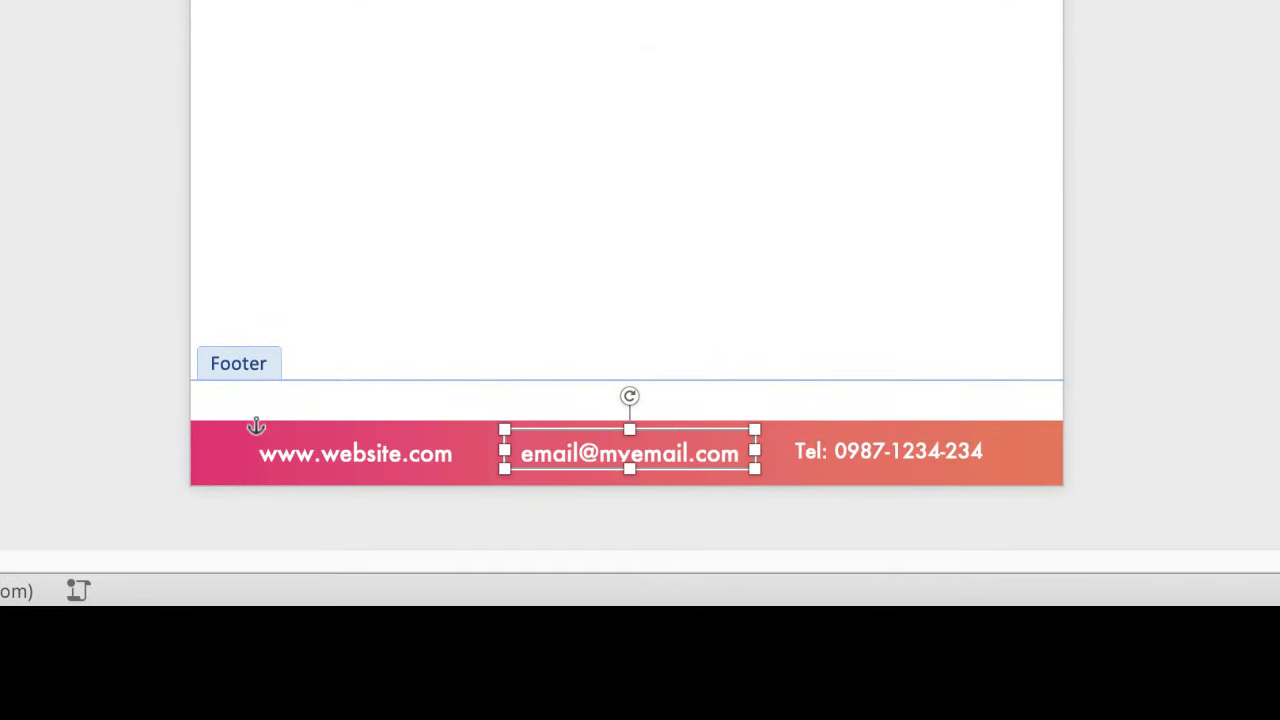
left_click(894, 452)
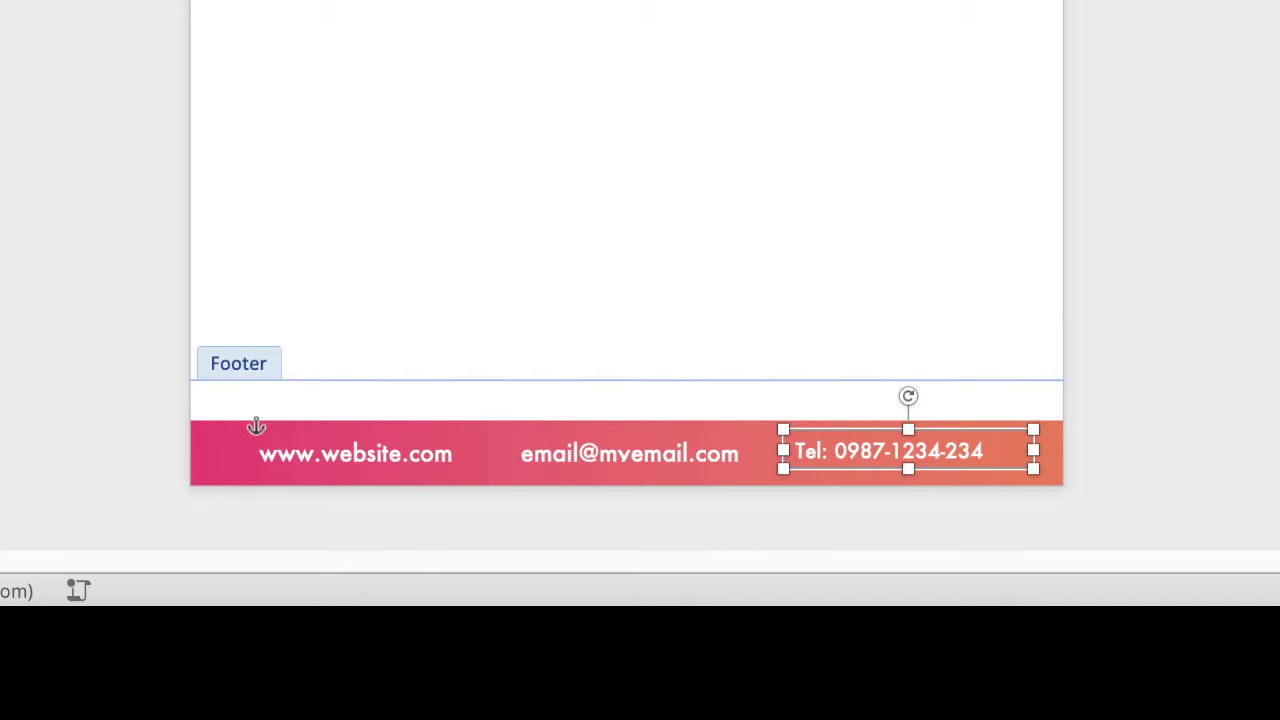
key("super+e")
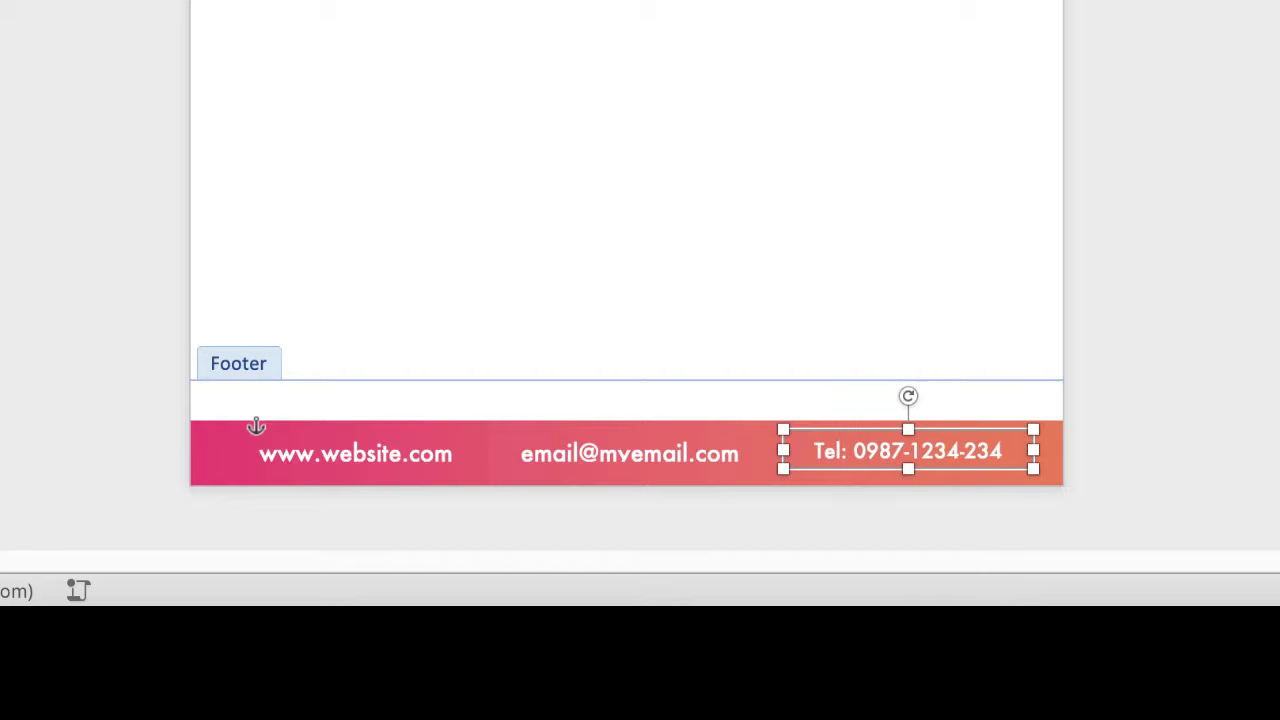
Step: Group the three footer contact text boxes, align the group to centre, and return to the document body
left_click(587, 452, "shift")
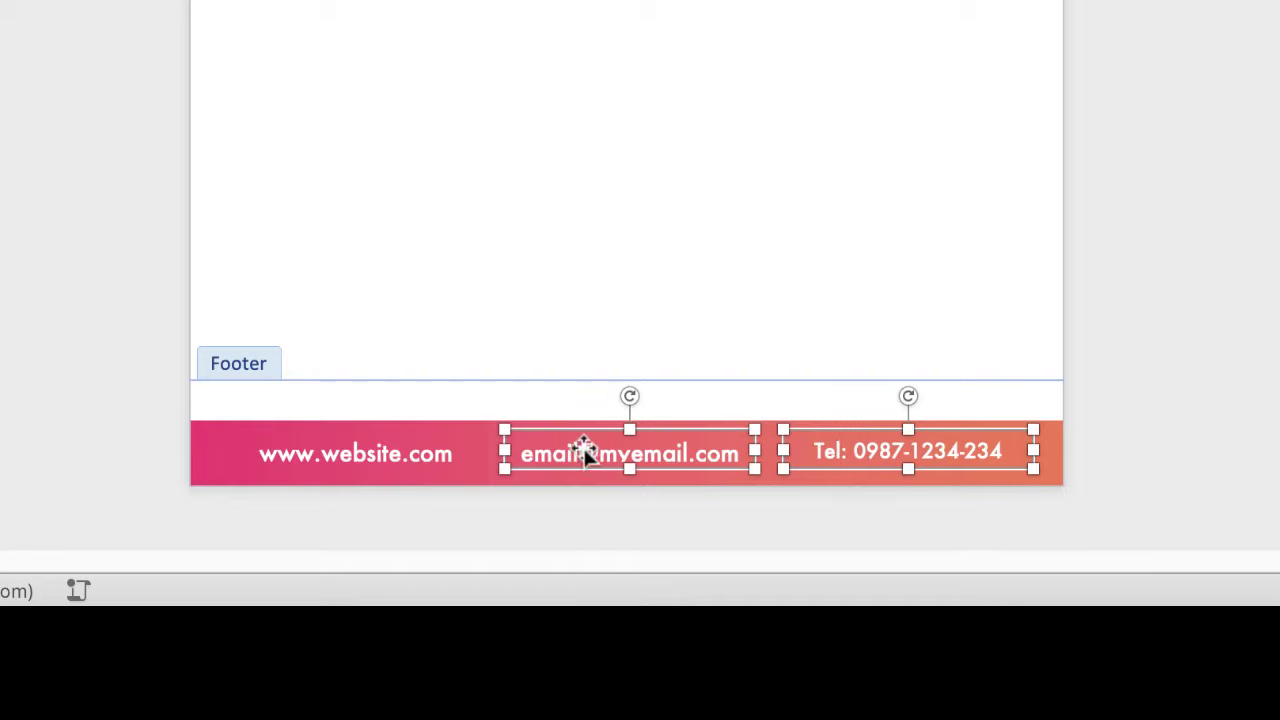
left_click(400, 460, "shift")
left_click(790, 181)
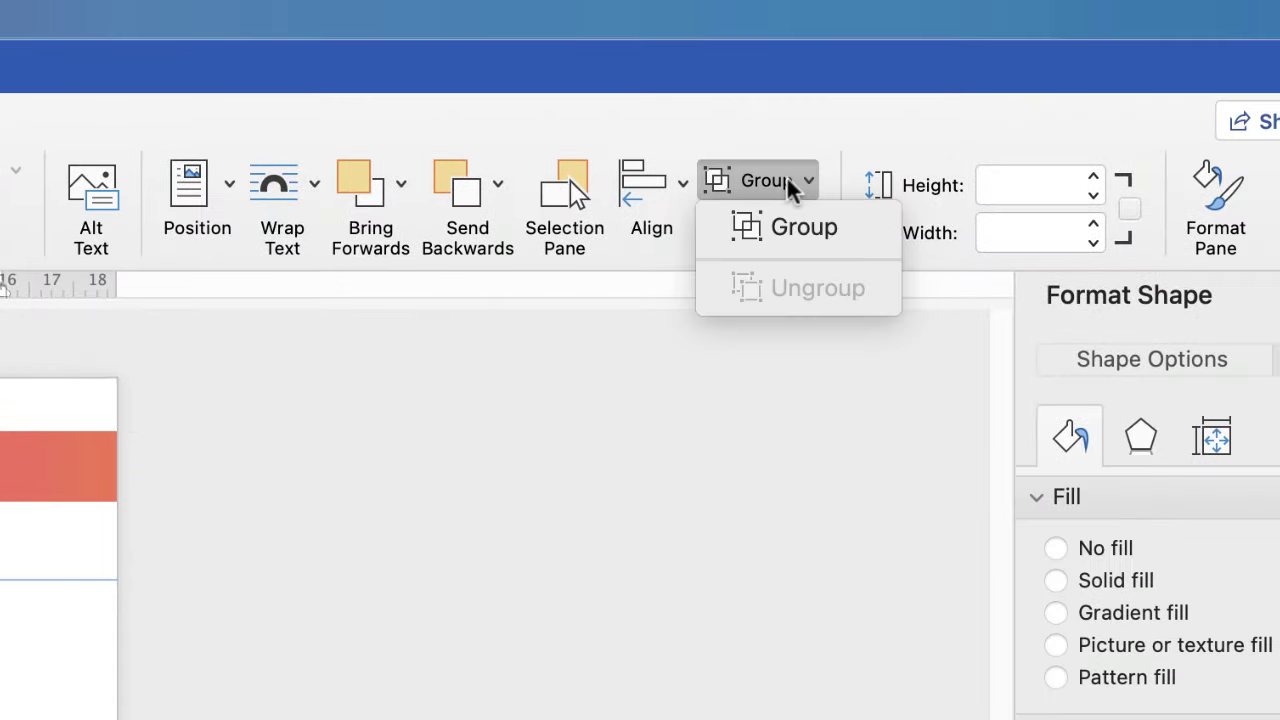
left_click(781, 223)
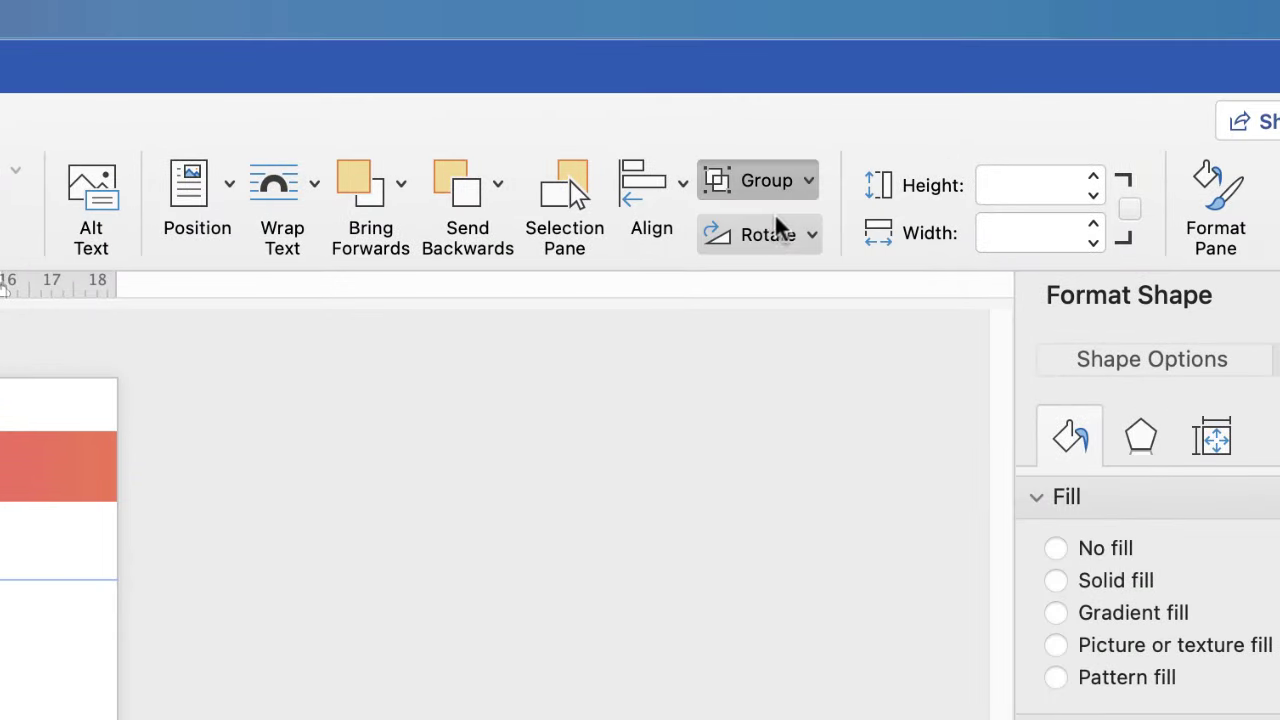
left_click(681, 188)
left_click(700, 330)
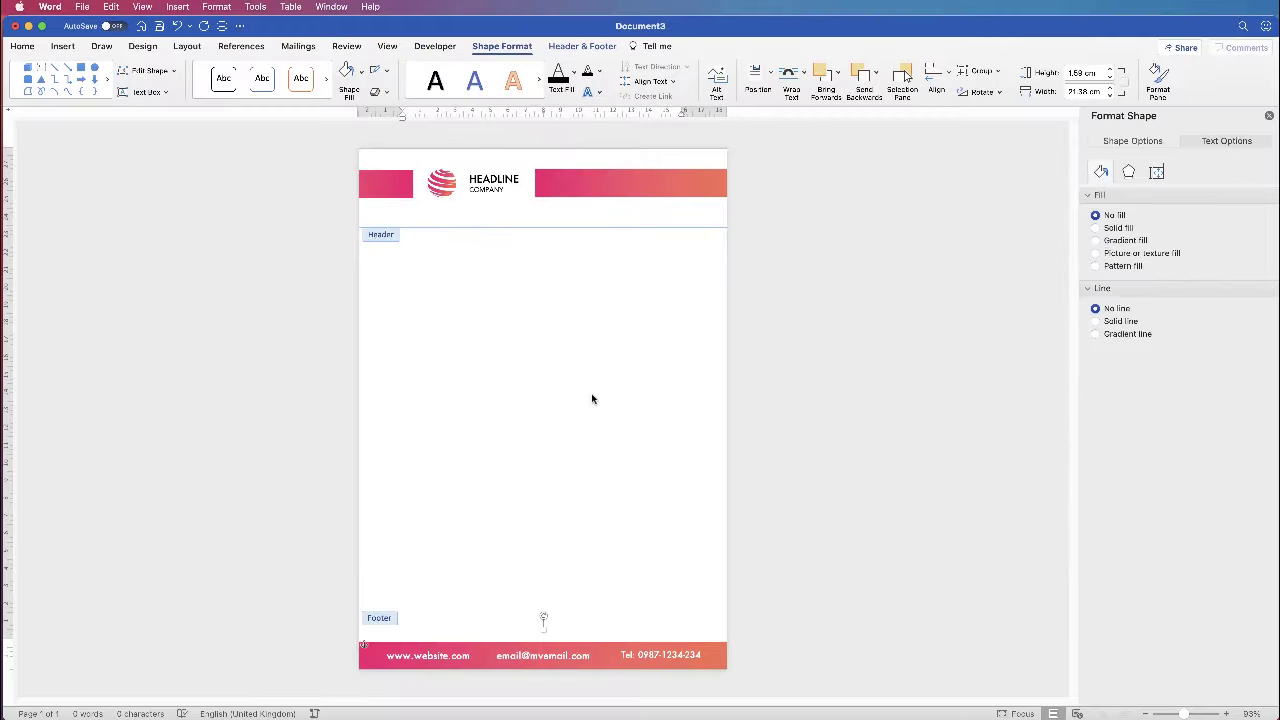
double_click(570, 408)
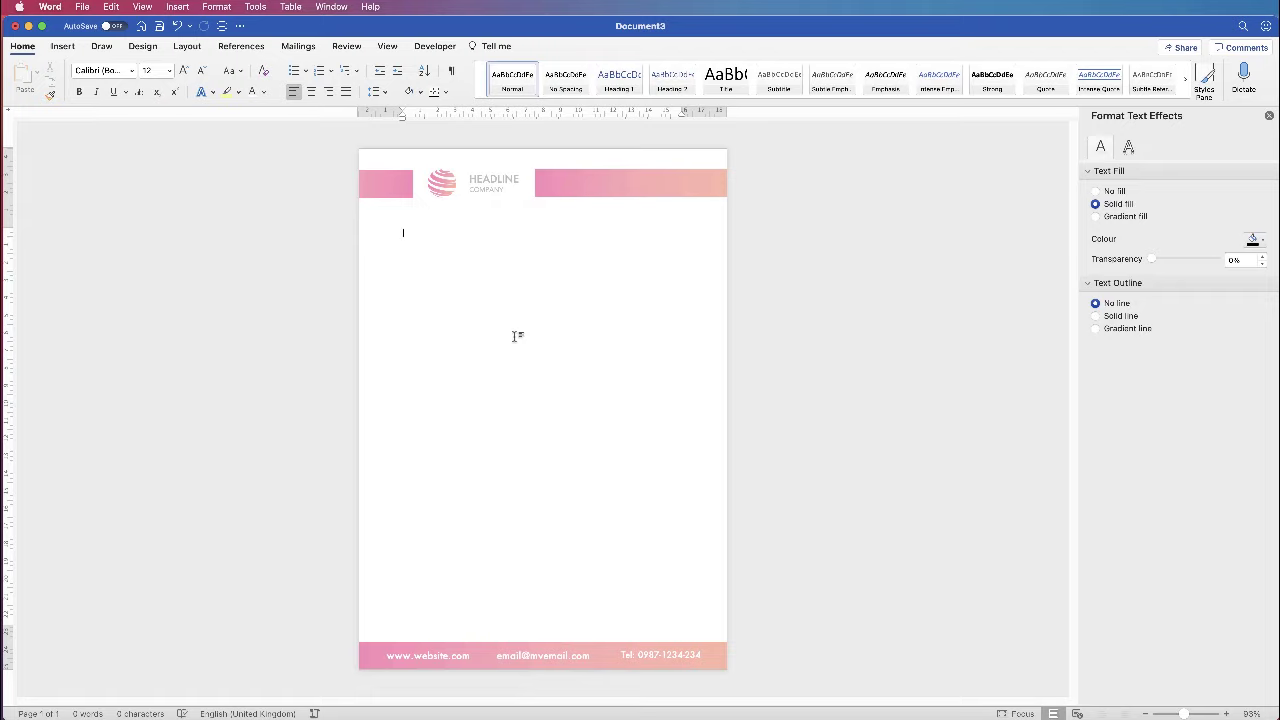
Step: Insert three page breaks to repeat the letterhead across four pages, and close the Format Text Effects pane
left_click(63, 47)
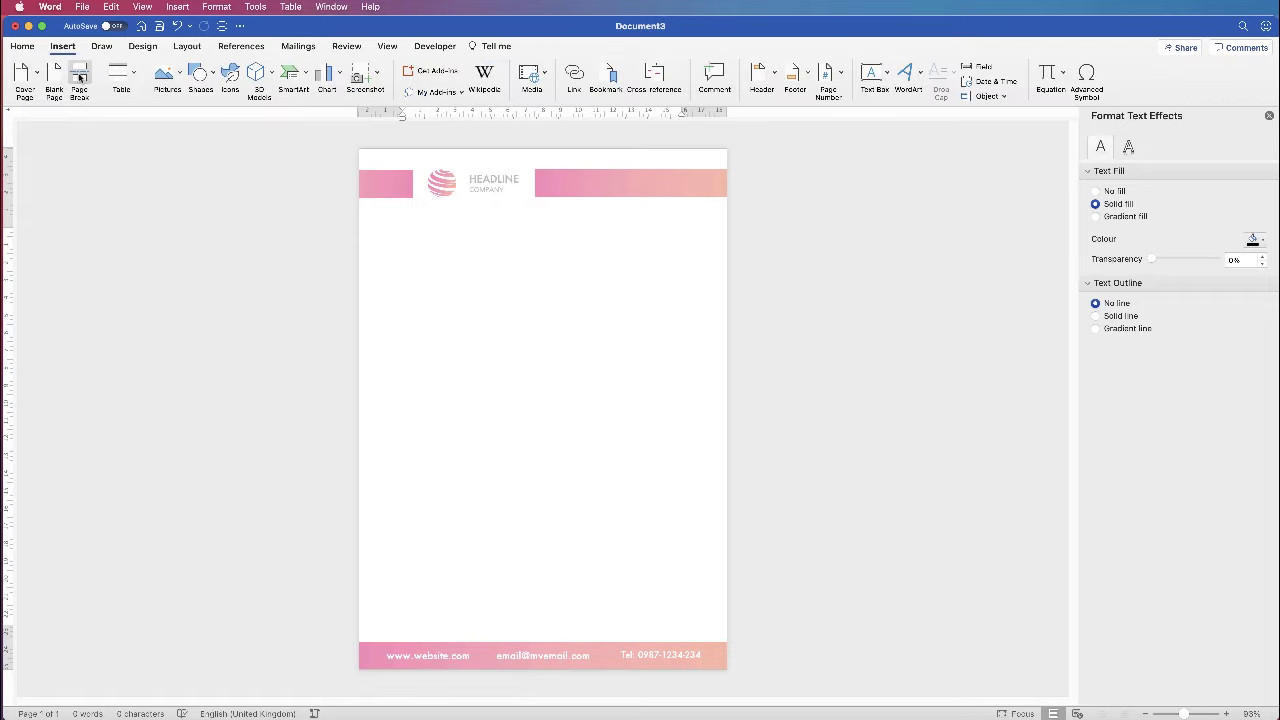
left_click(80, 78)
left_click(80, 77)
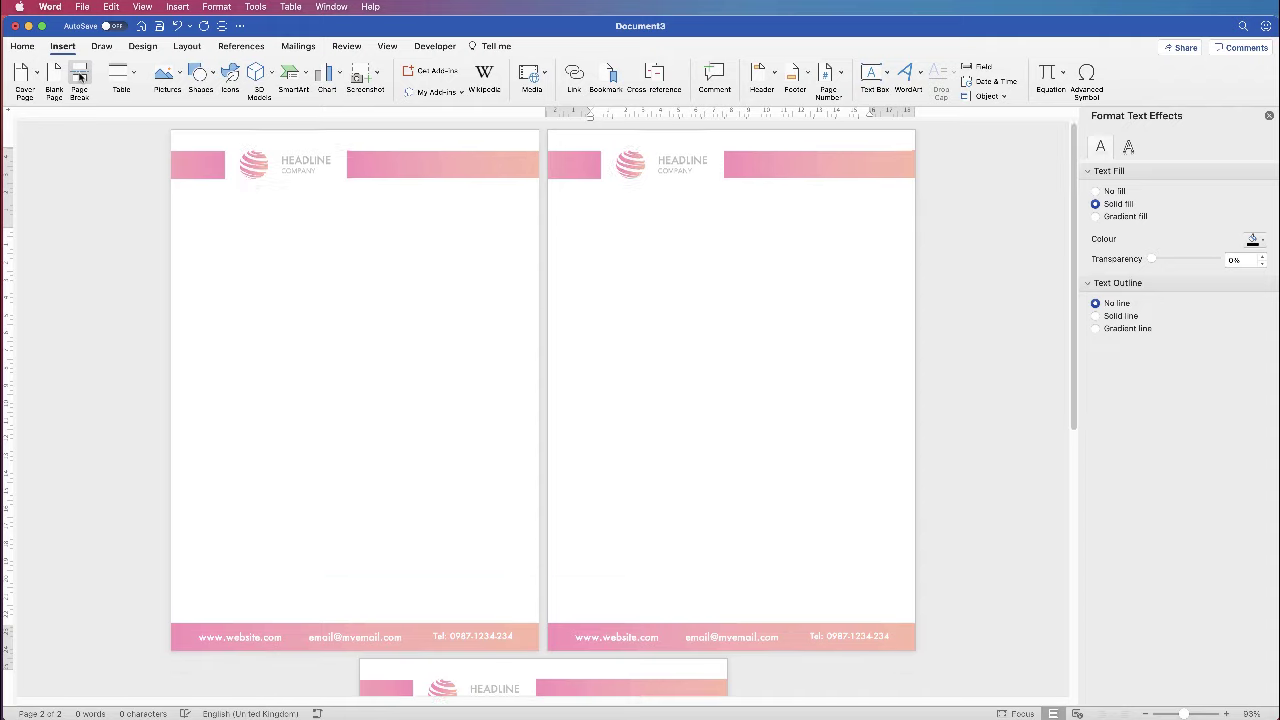
left_click(80, 77)
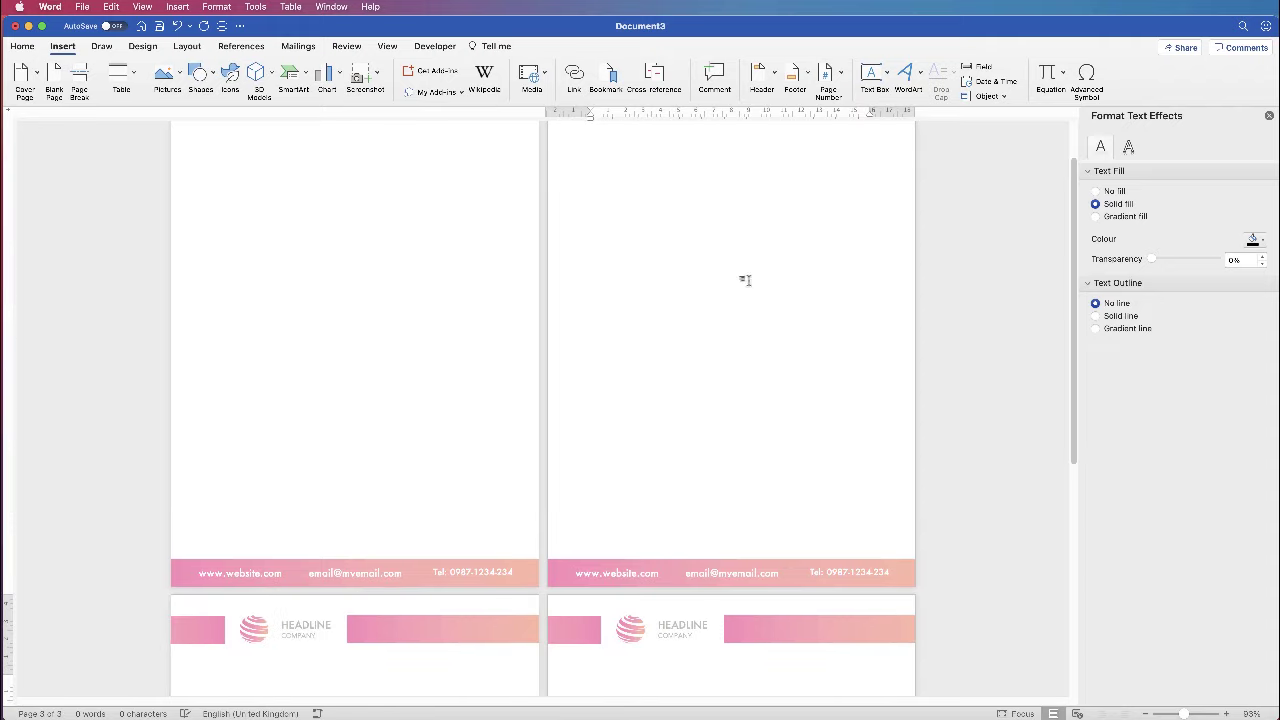
left_click(1269, 117)
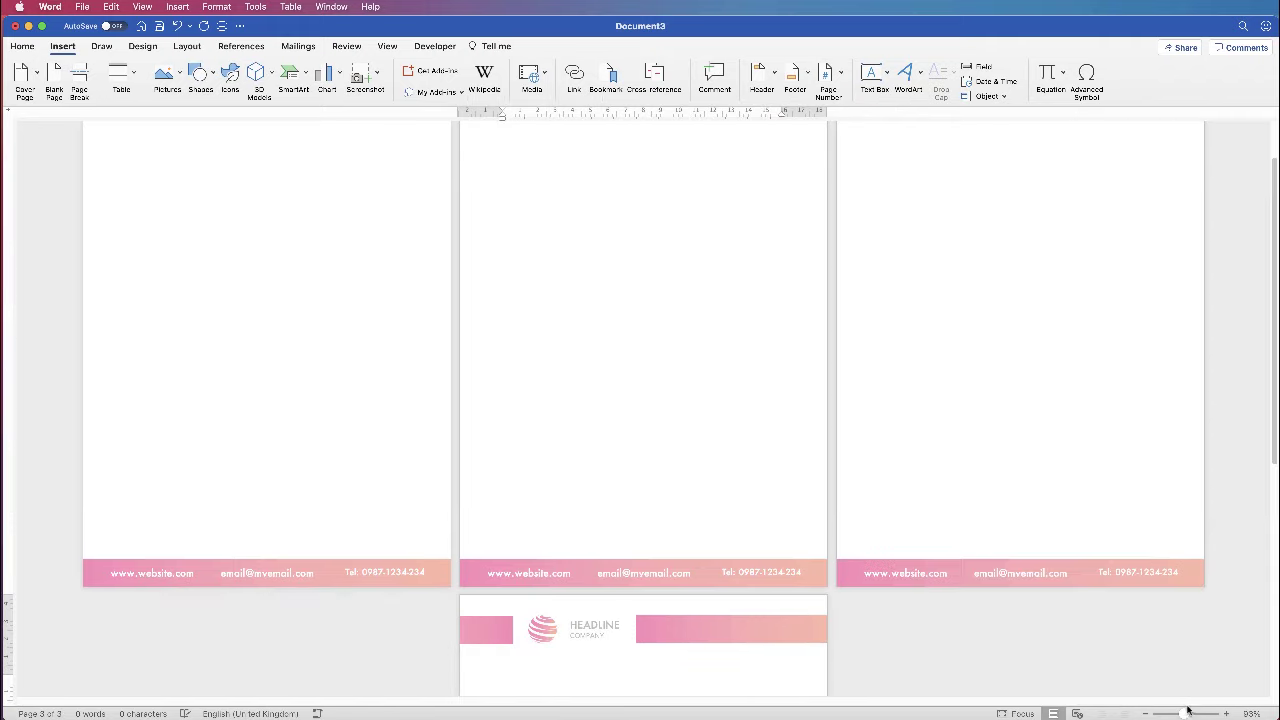
left_click_drag(1185, 714, 1176, 715)
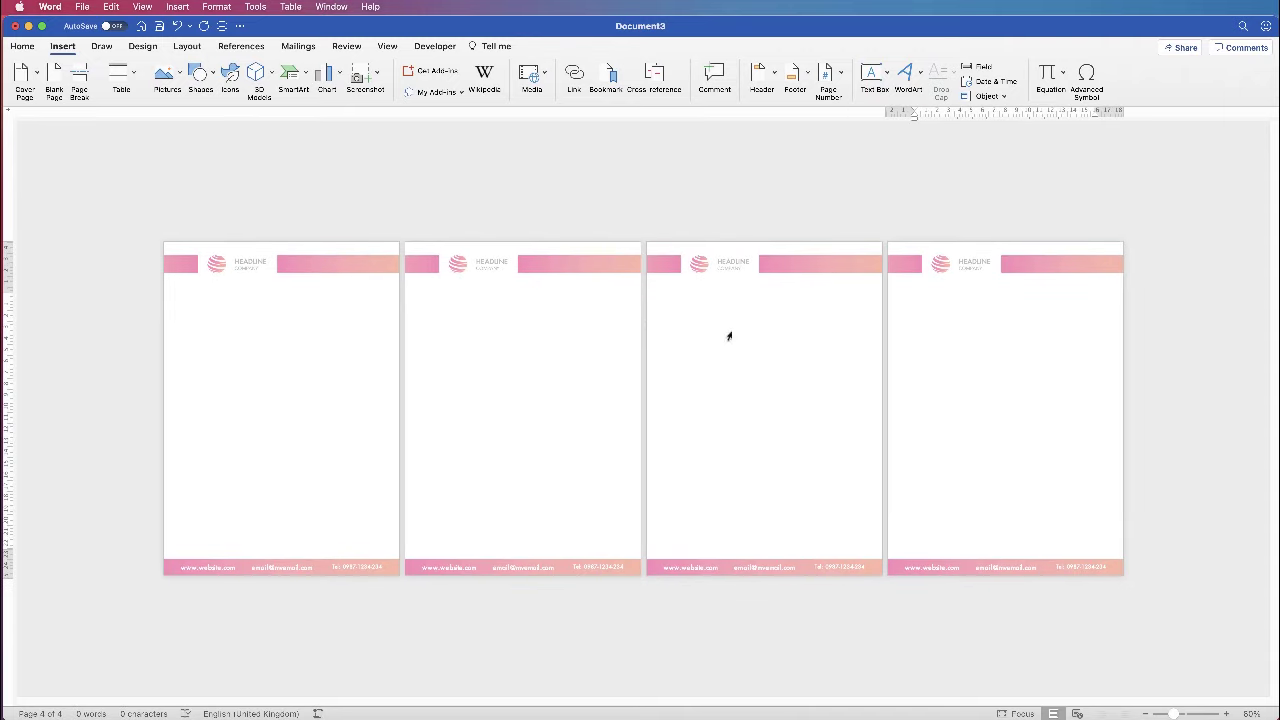